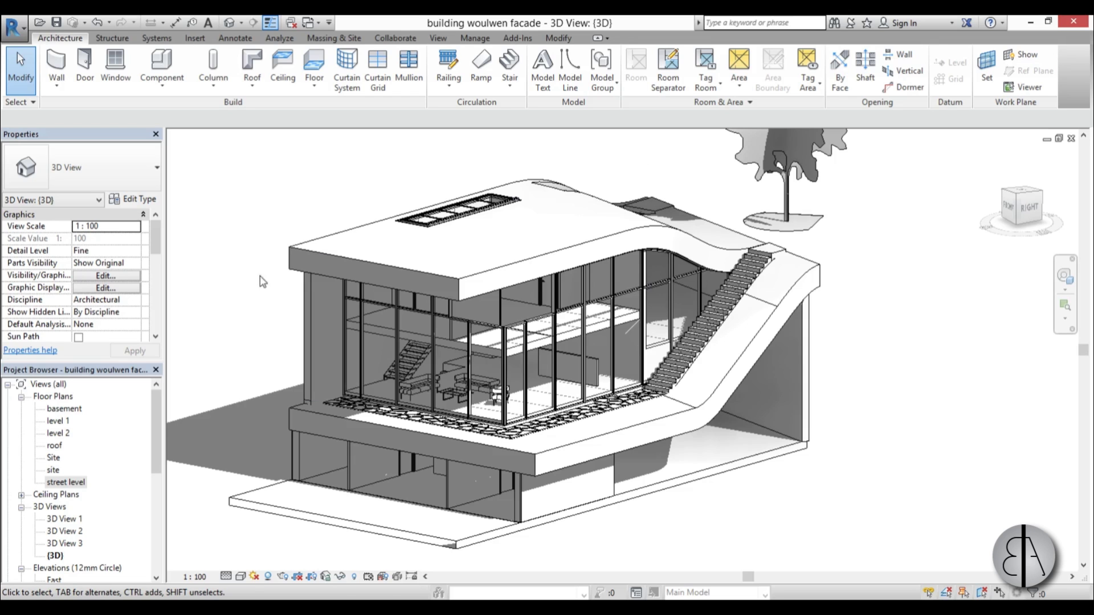
Start an in-place component in the Generic Models category, accepting the name Generic Models 1 and dismissing the save reminder without saving
shift+middle_drag(684, 364, 571, 525)
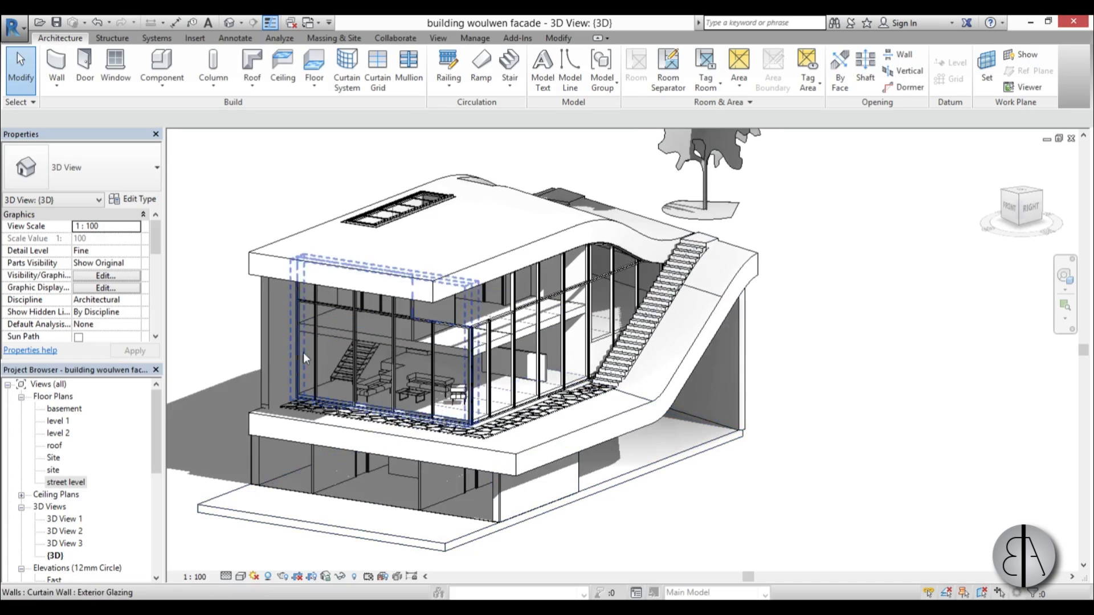
shift+middle_drag(421, 364, 434, 389)
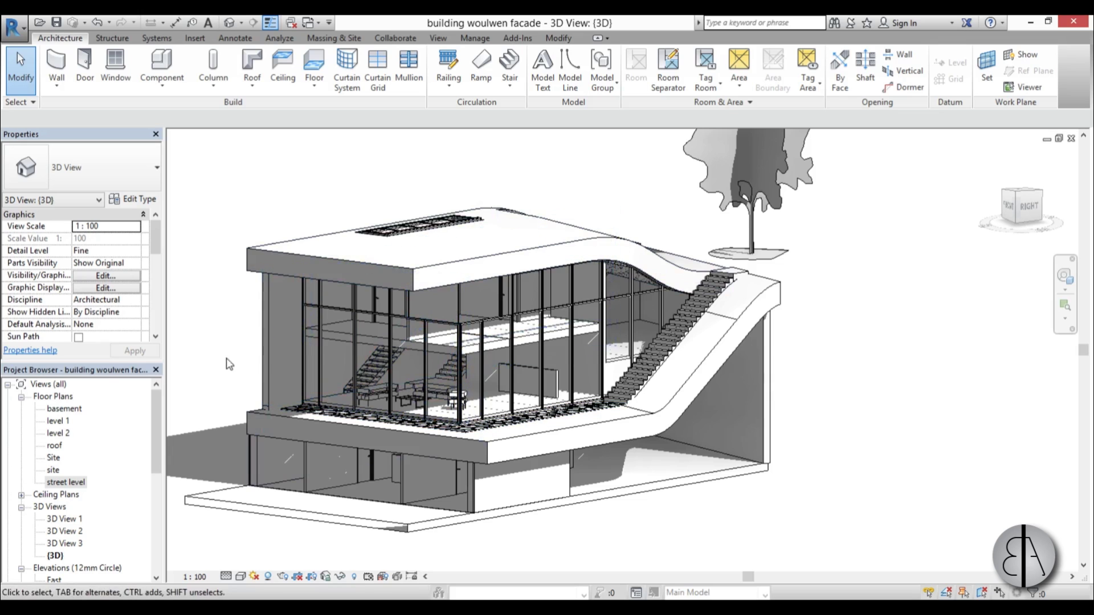
shift+middle_drag(233, 365, 251, 365)
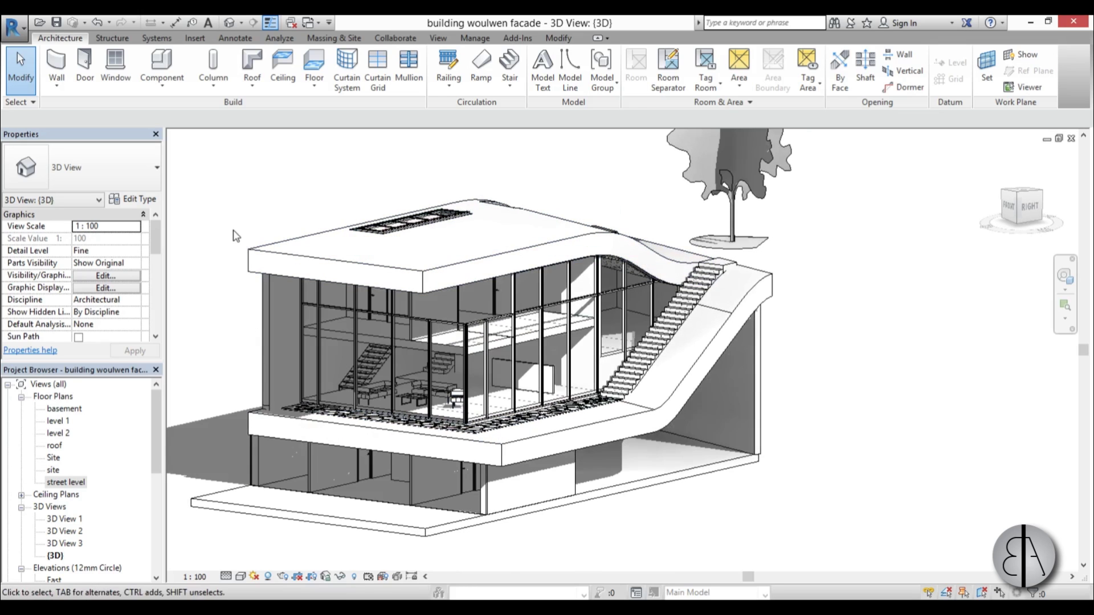
click(163, 91)
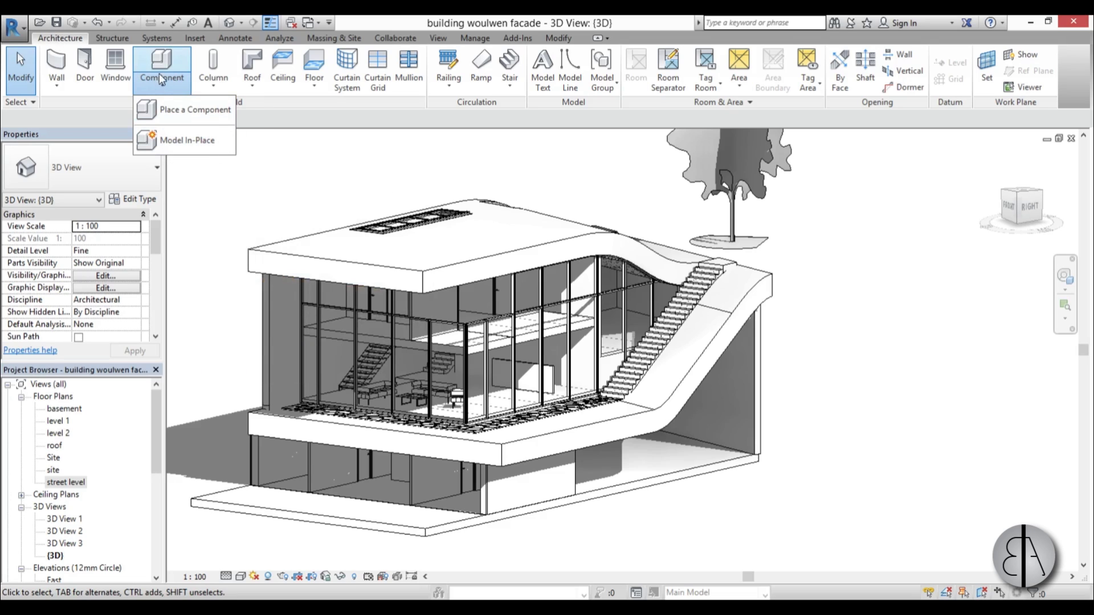
click(171, 143)
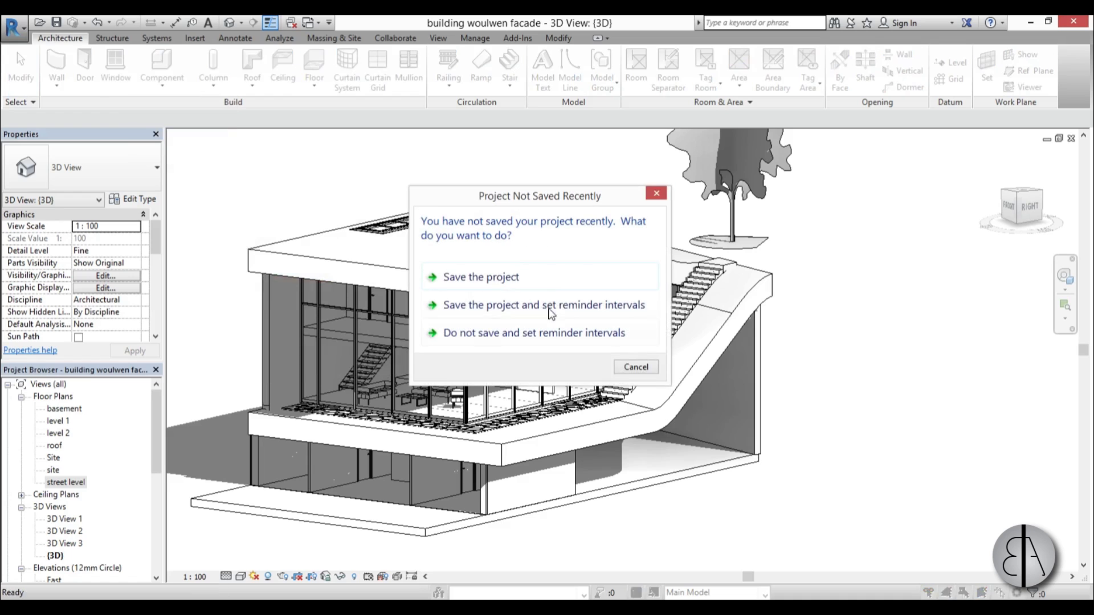
click(636, 367)
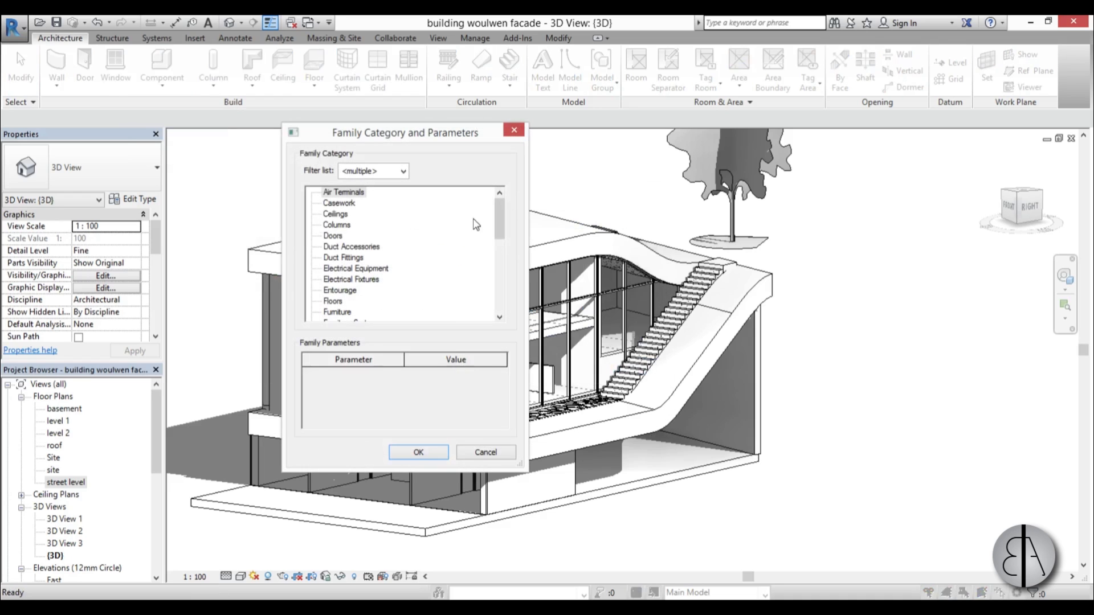
drag(501, 224, 501, 257)
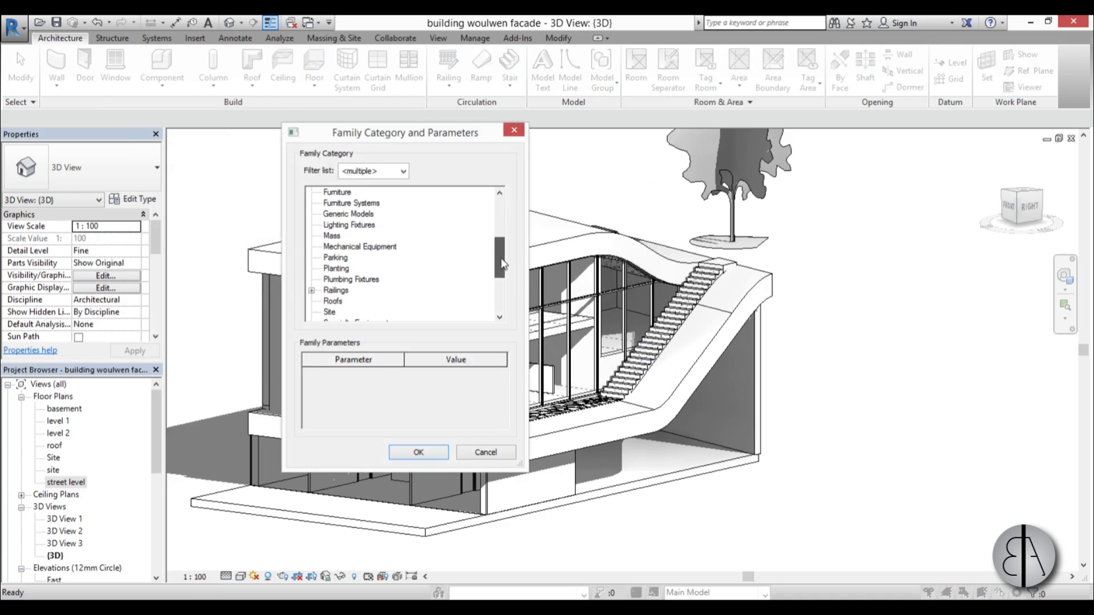
click(362, 219)
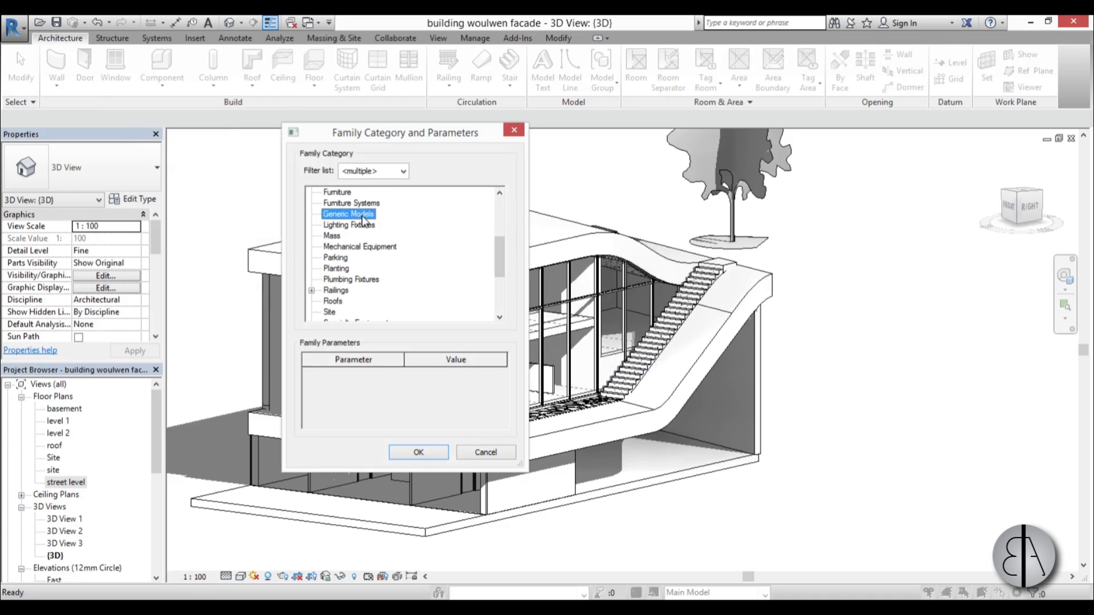
click(418, 453)
click(560, 401)
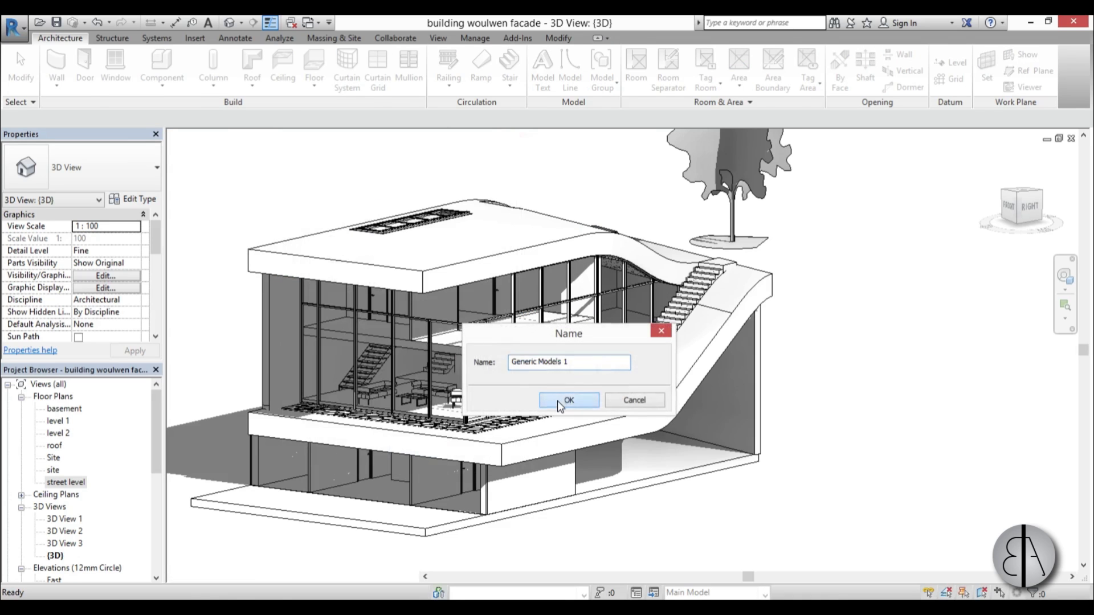
Open the level 1 floor plan at the stone-paved terrace in front of the glazing
shift+middle_drag(419, 407, 415, 450)
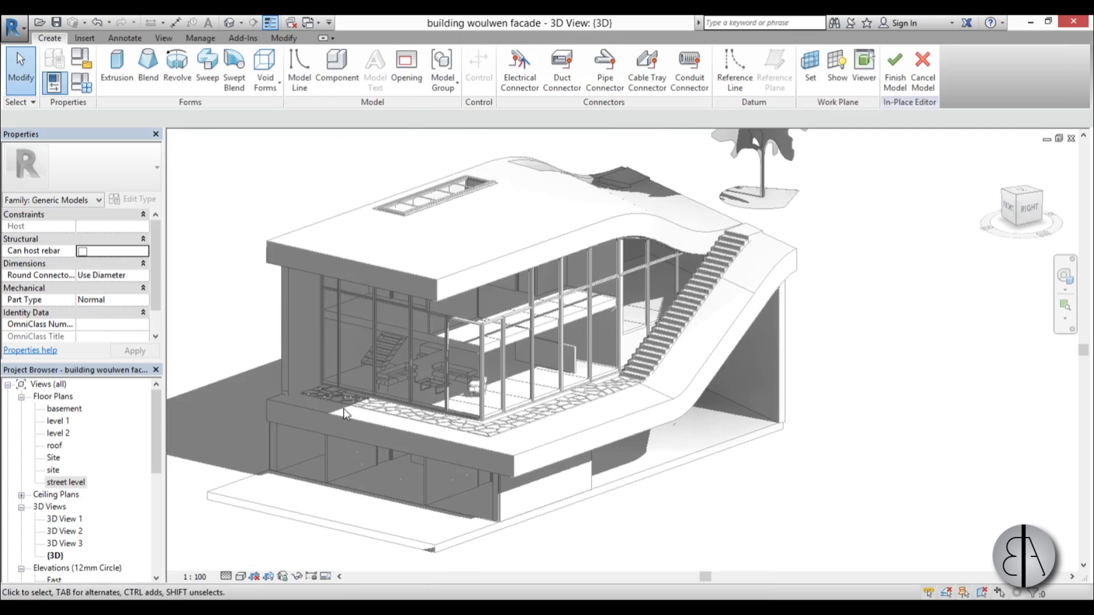
middle_drag(362, 400, 411, 389)
scroll(385, 359, up, 1)
middle_drag(441, 312, 378, 289)
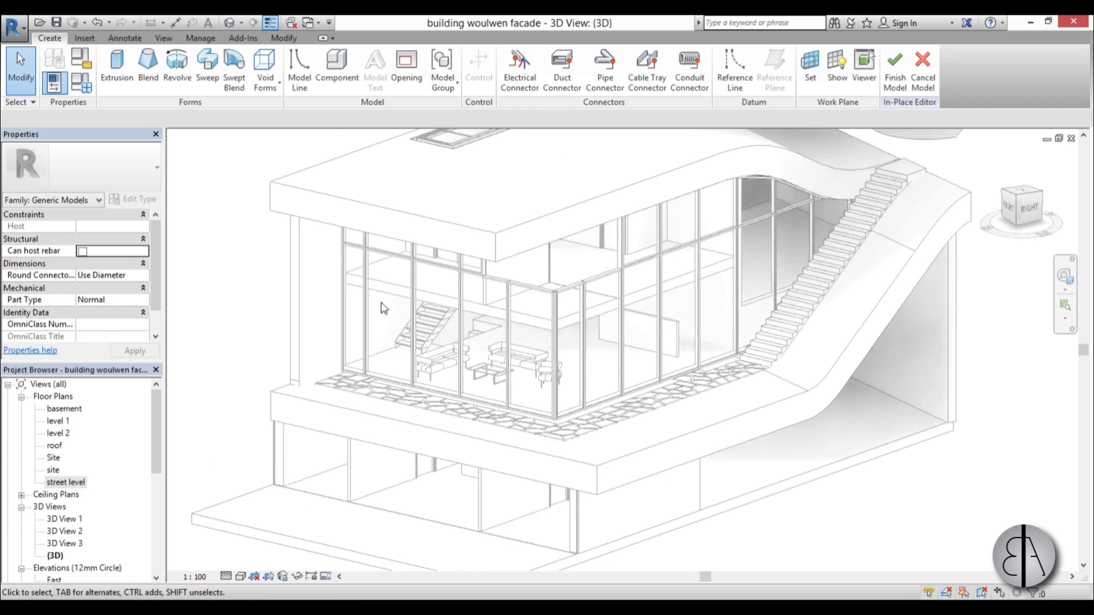
double_click(57, 422)
scroll(452, 349, down, 3)
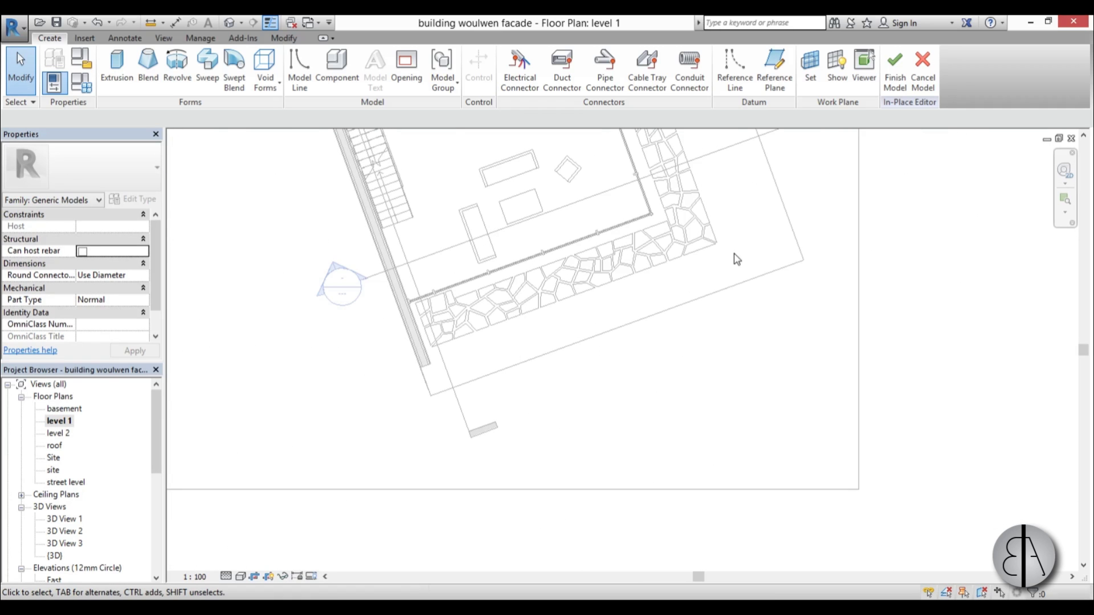
scroll(626, 279, up, 2)
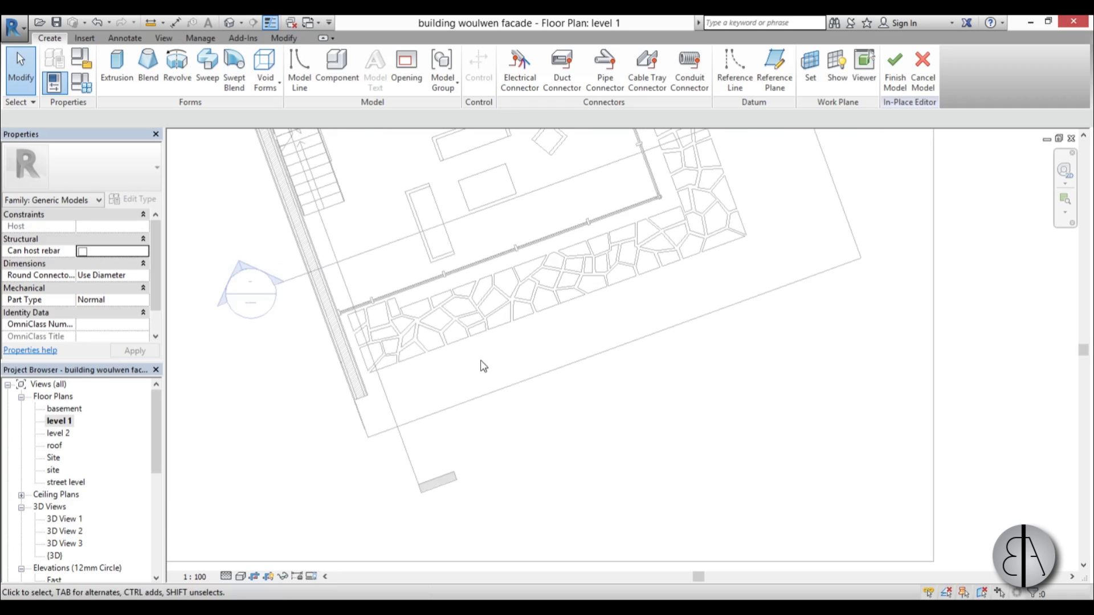
Draw a reference plane from the side wall's inner face, perpendicular to it, just outside the stone paving's long outer edge
key(r)
key(p)
click(356, 398)
key(Escape)
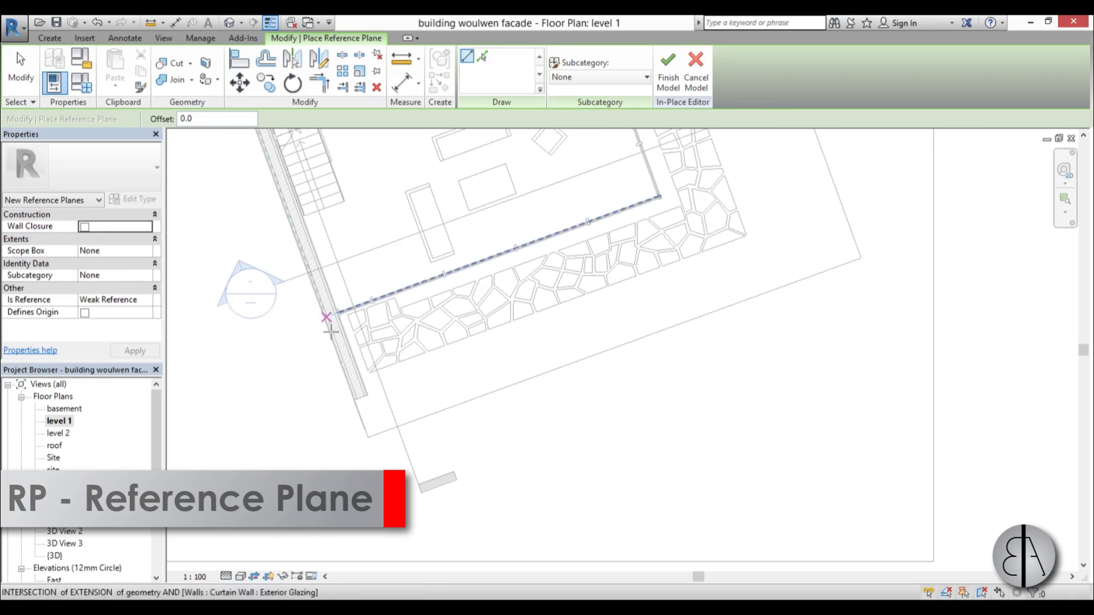
scroll(385, 376, up, 3)
scroll(385, 376, up, 1)
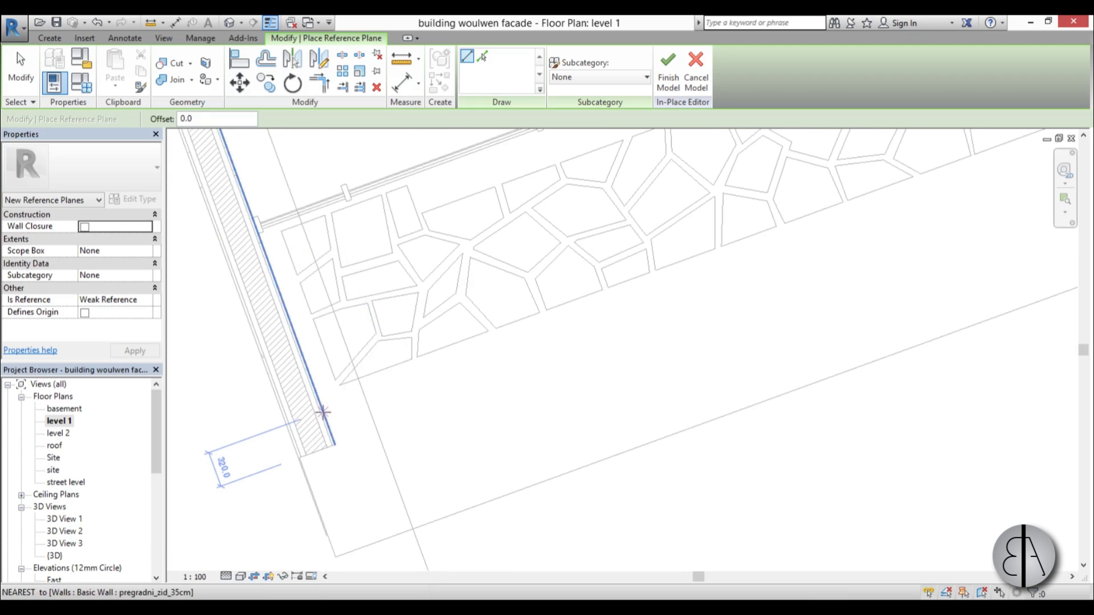
click(325, 411)
scroll(325, 411, down, 3)
middle_drag(549, 348, 448, 384)
scroll(450, 381, down, 1)
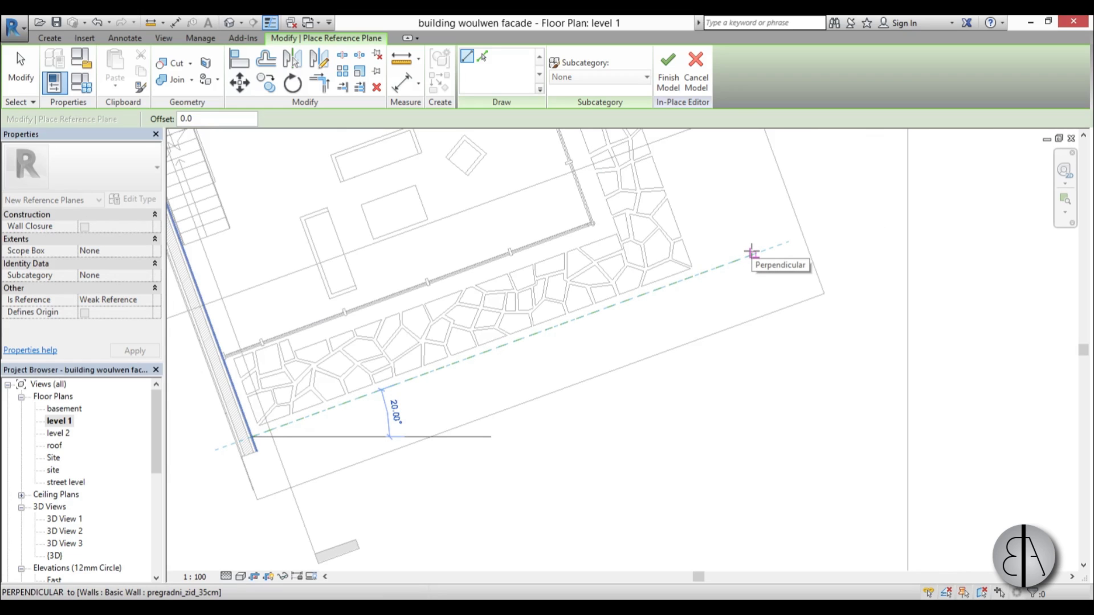
click(751, 252)
key(Escape)
key(Escape)
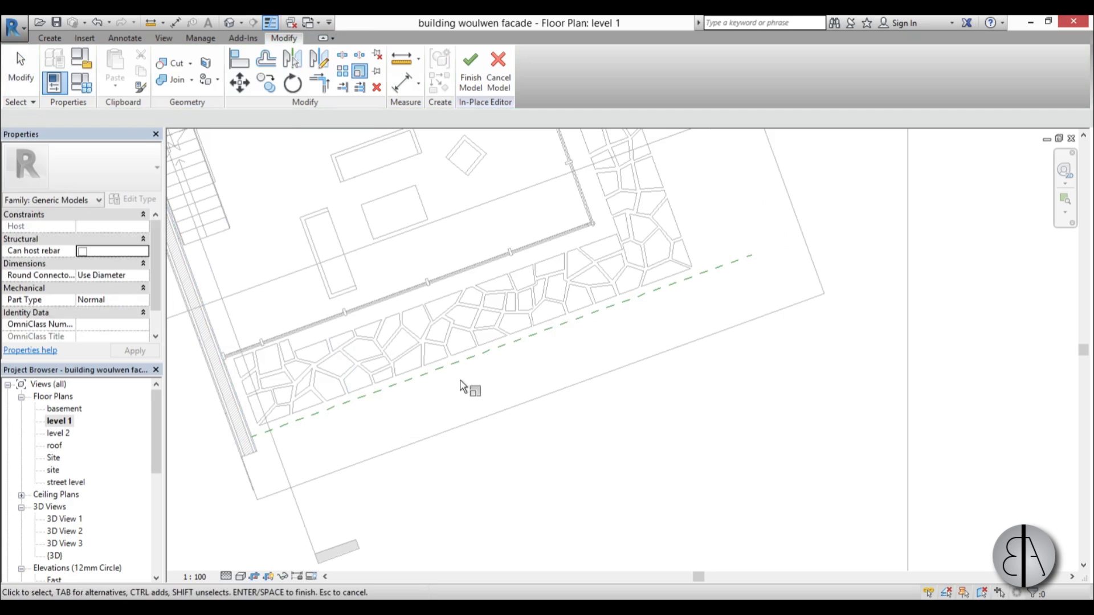
Add a parallel reference plane offset 100 mm outward from the one along the paving by picking it
key(r)
key(p)
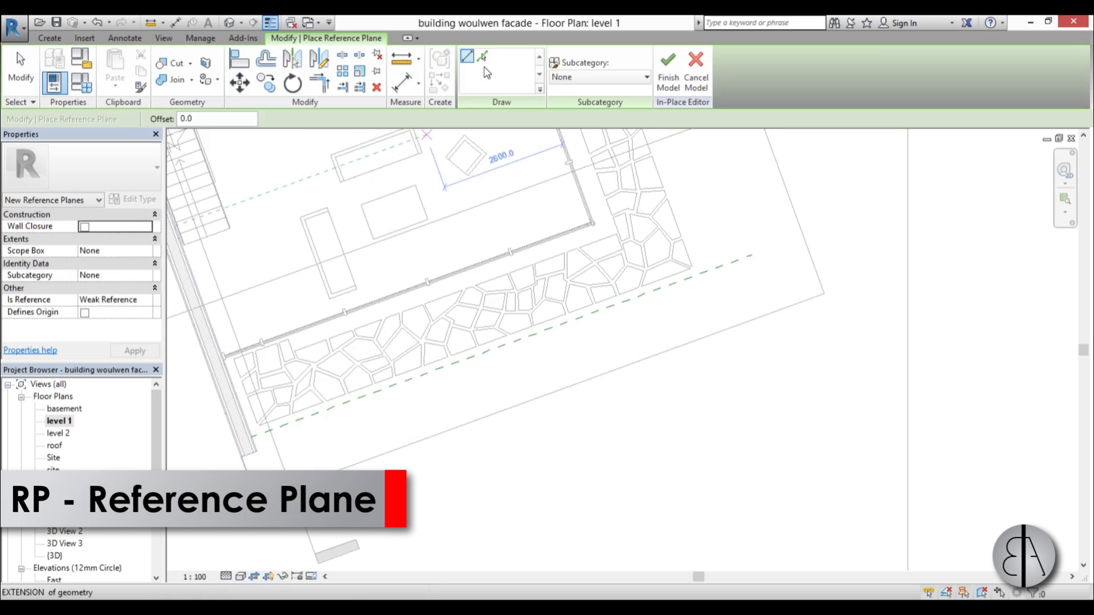
click(481, 57)
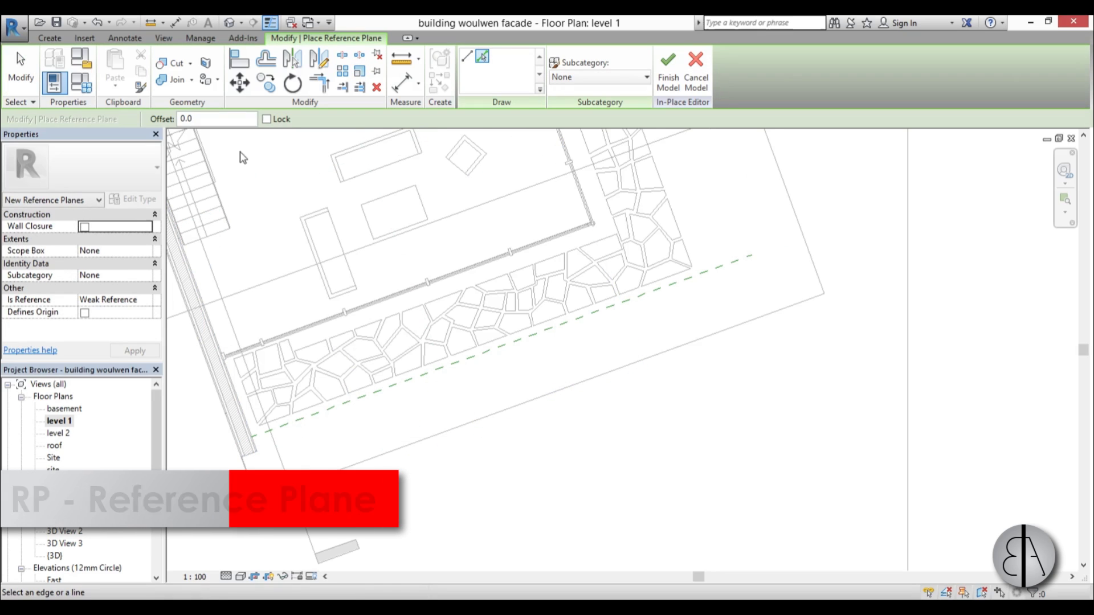
click(194, 119)
text(10)
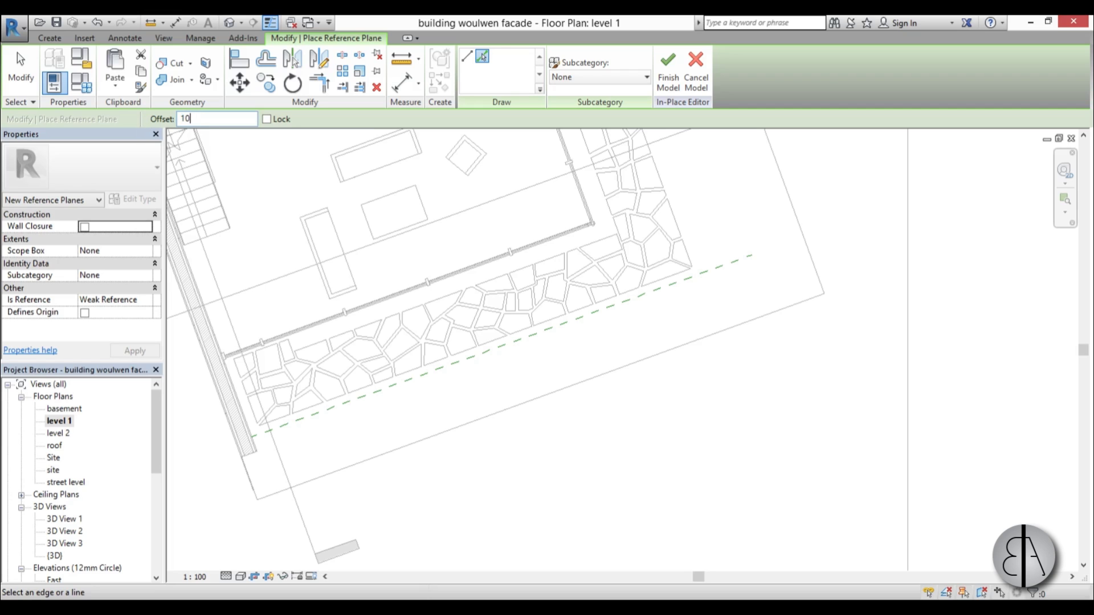
key(Return)
scroll(342, 402, up, 5)
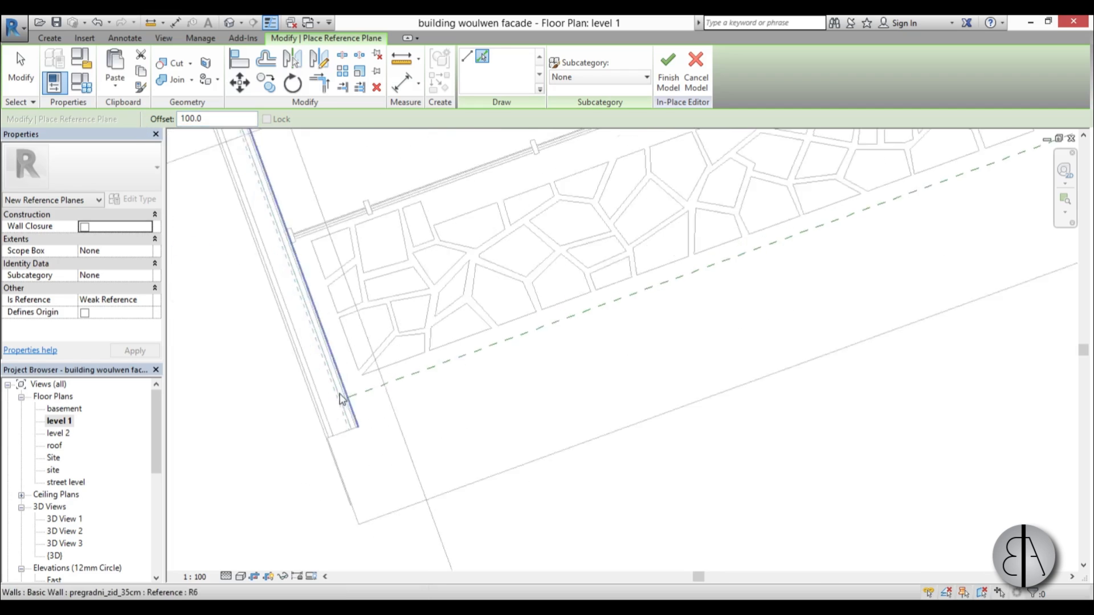
key(Escape)
key(Escape)
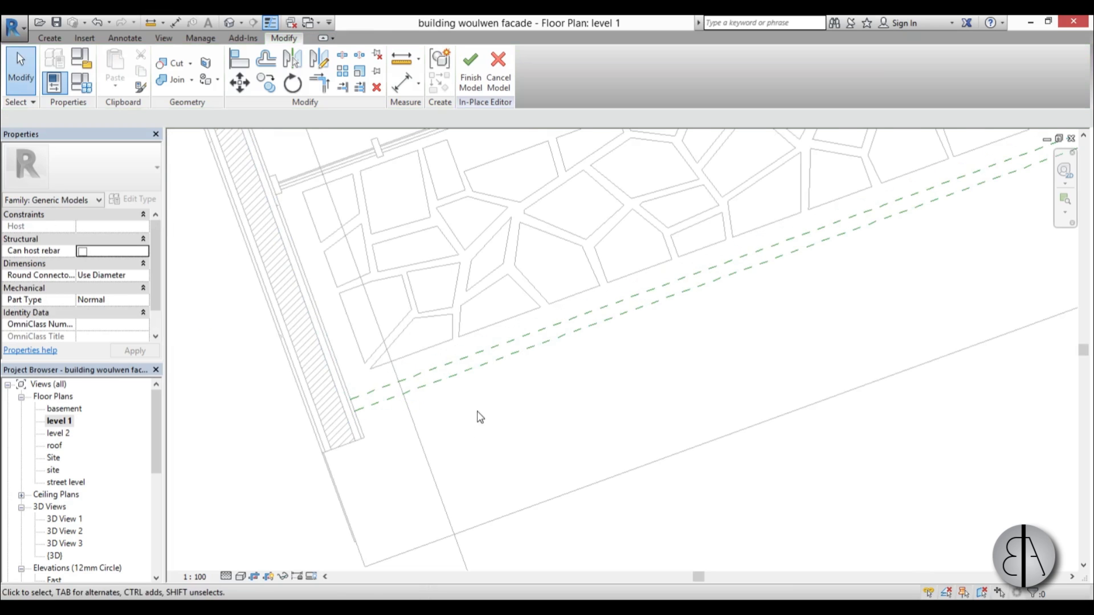
Draw a reference plane along the side wall's inner face, crossing the two terrace planes and extending past the wall's end
scroll(349, 434, down, 4)
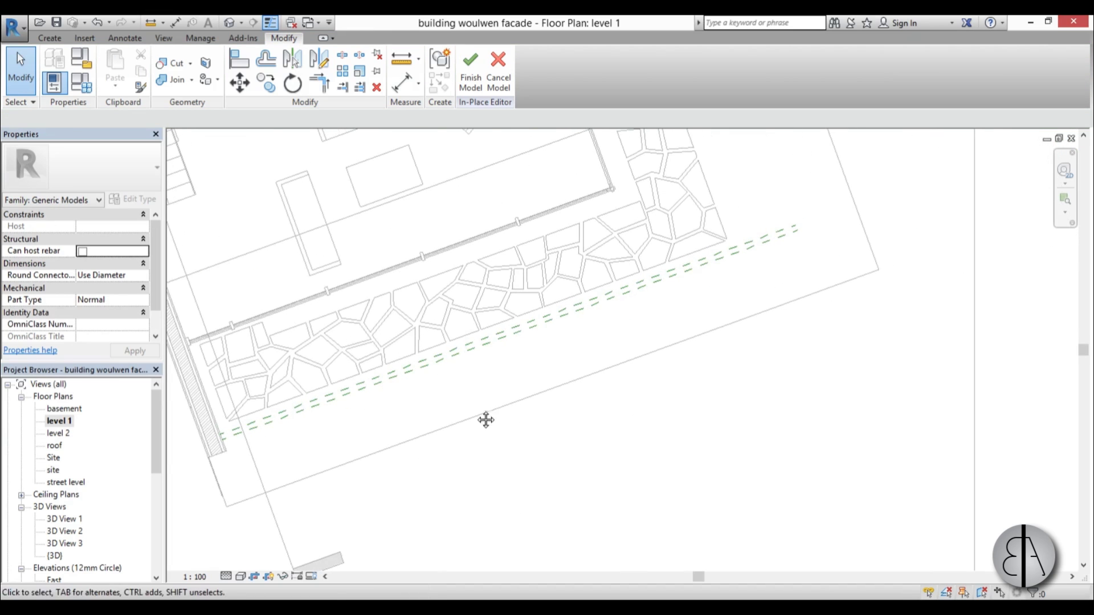
middle_drag(486, 420, 564, 391)
scroll(286, 387, up, 2)
middle_drag(406, 461, 385, 444)
key(r)
key(p)
scroll(317, 393, up, 2)
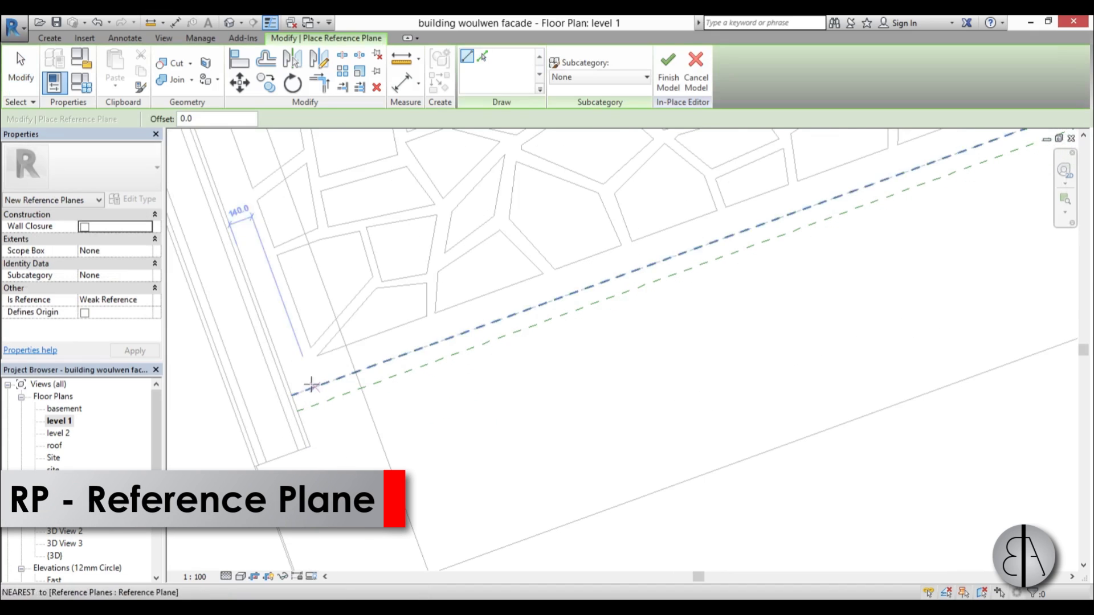
click(252, 285)
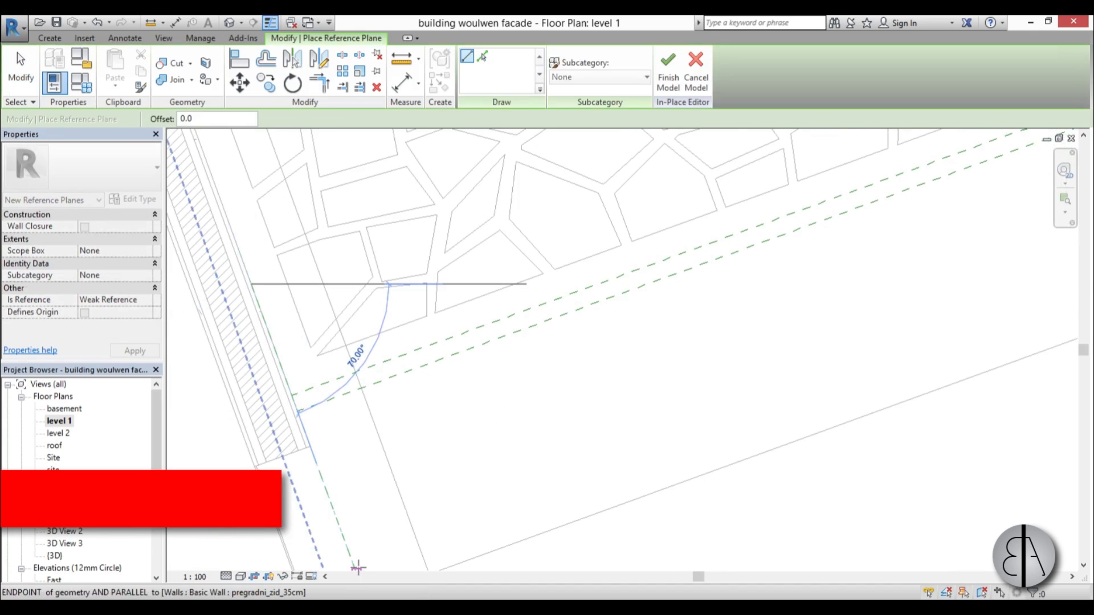
click(354, 567)
key(Escape)
key(Escape)
scroll(357, 352, down, 3)
scroll(335, 414, up, 2)
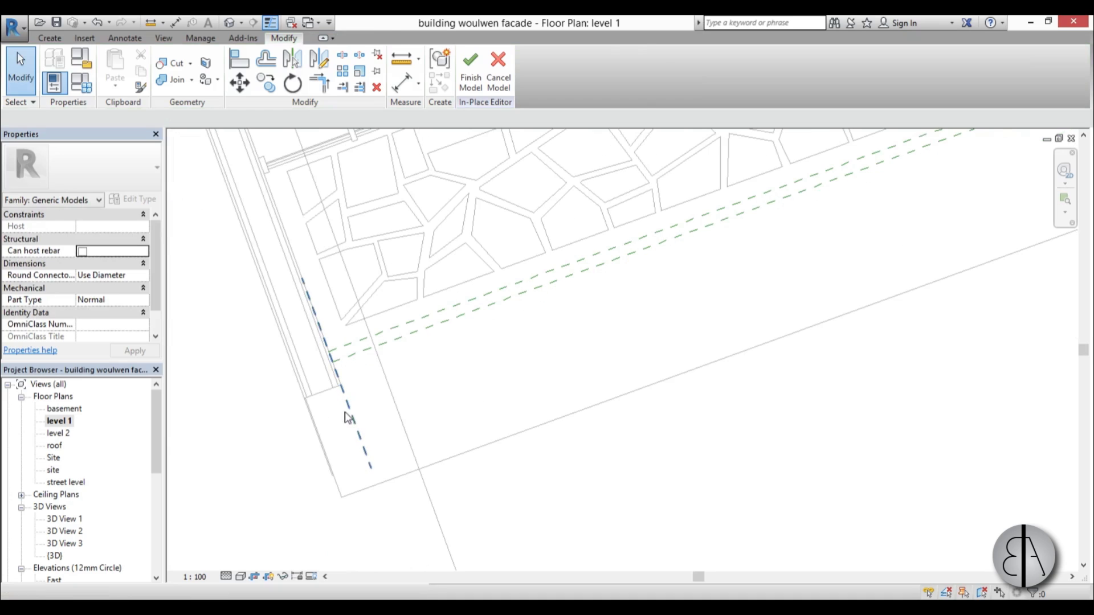
Create six more reference planes parallel to the wall-face plane, each offset 600 mm from the previous one along the terrace
click(349, 416)
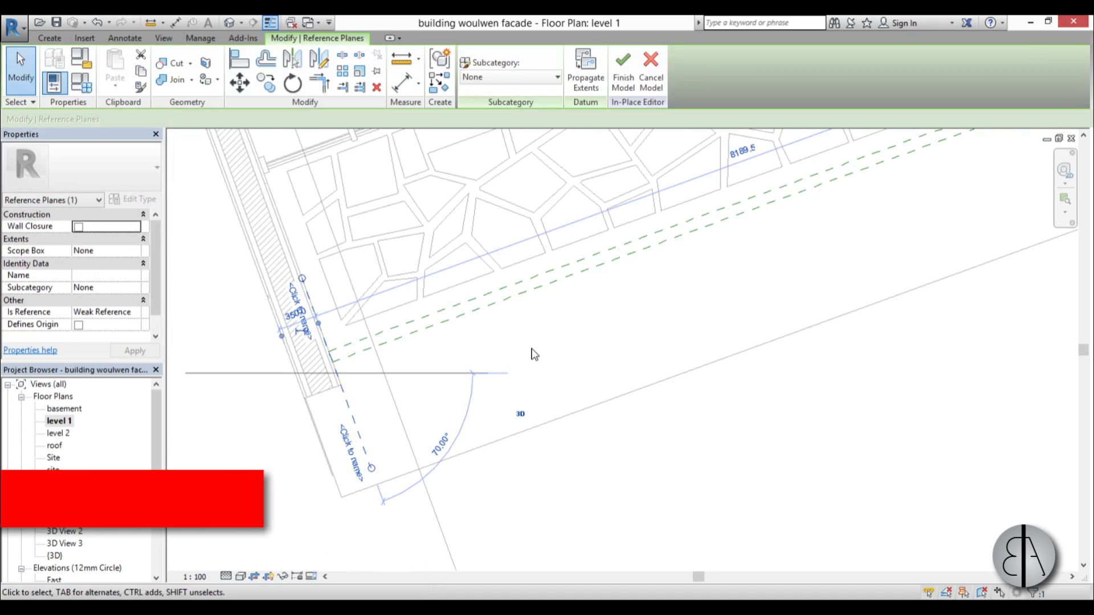
key(c)
key(s)
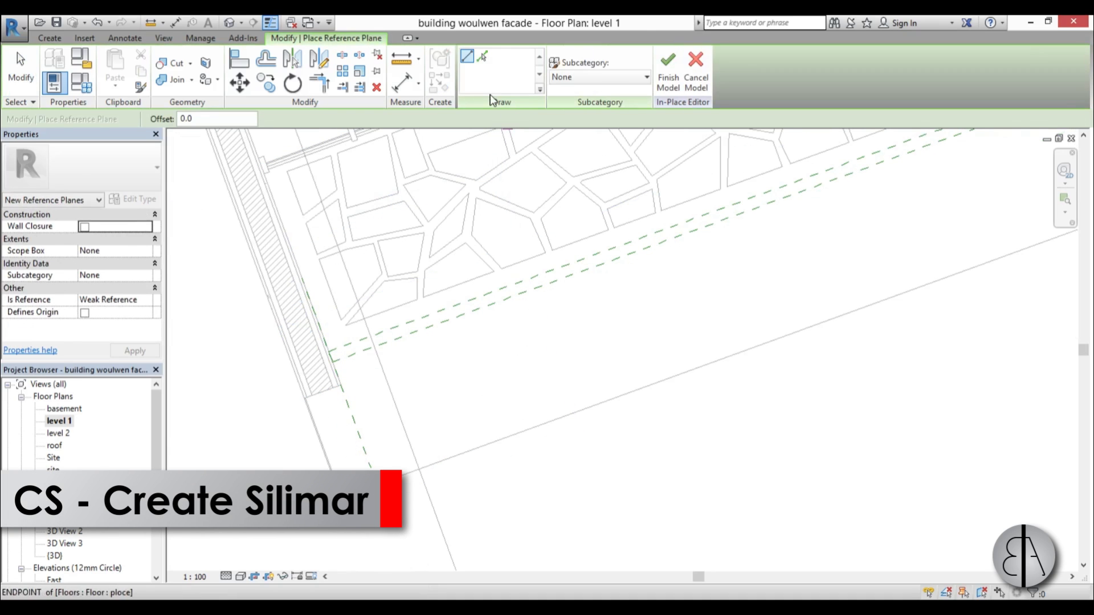
click(482, 57)
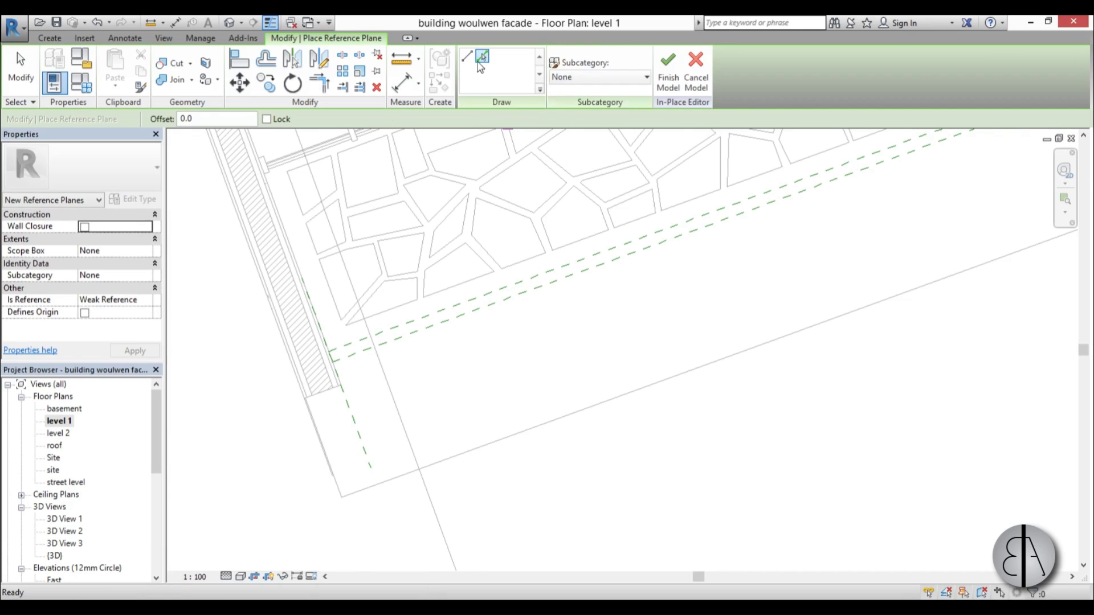
click(203, 114)
text(600)
key(Return)
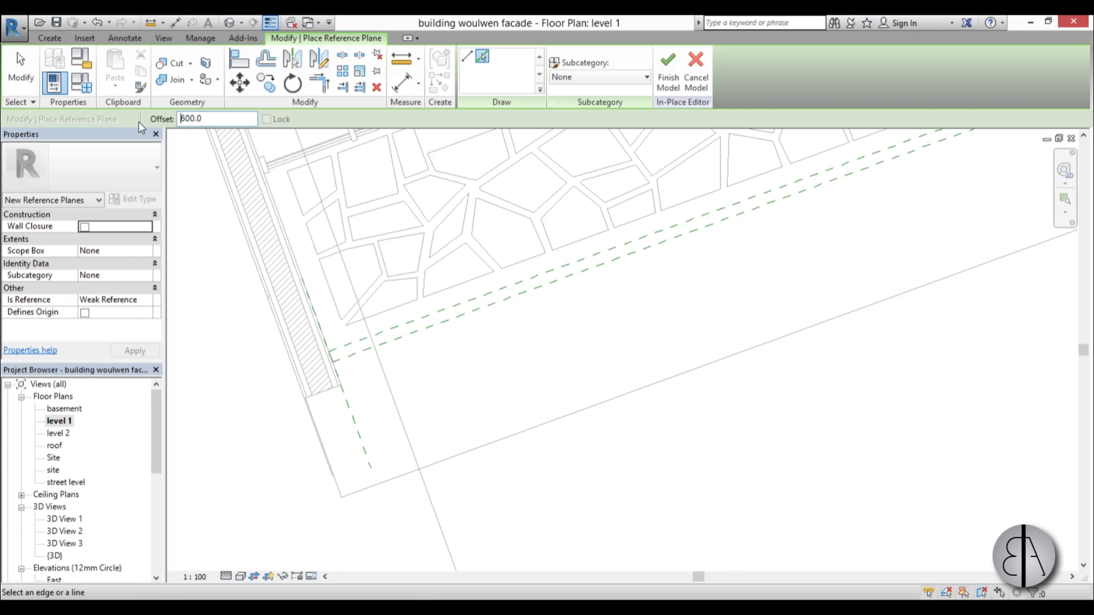
click(359, 426)
click(419, 393)
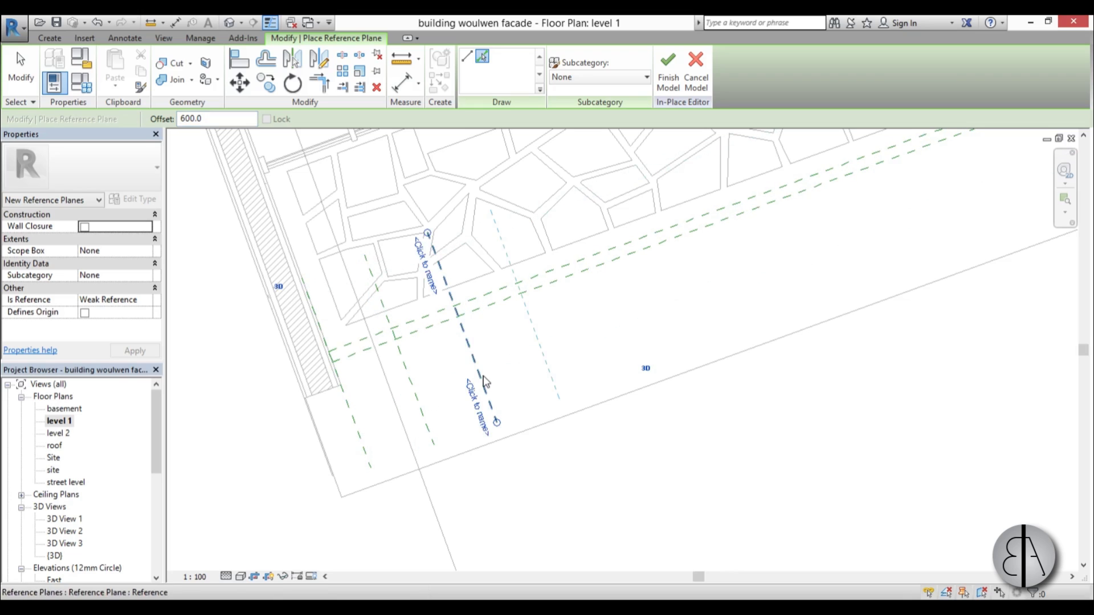
click(485, 381)
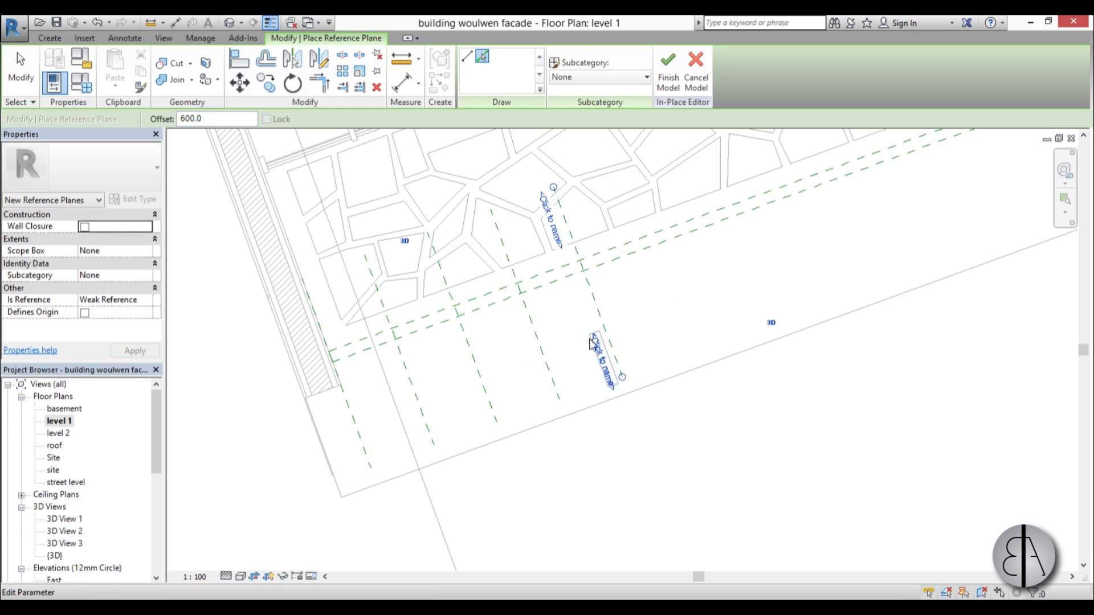
mouse_move(545, 385)
middle_down()
mouse_move(539, 398)
mouse_move(556, 399)
middle_up()
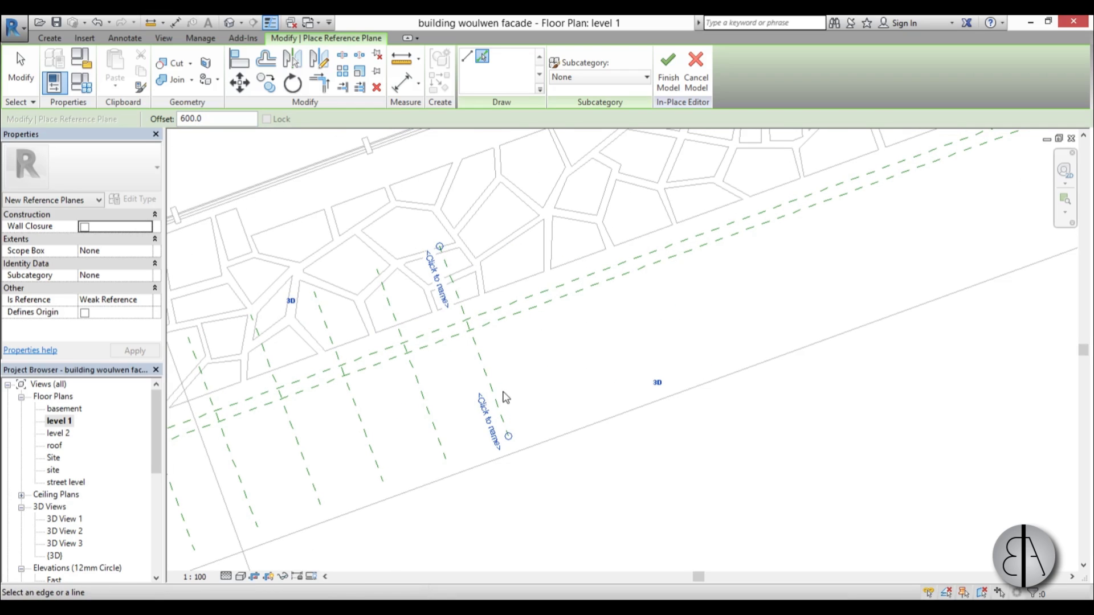
click(555, 374)
key(Escape)
key(Escape)
Copy the 600 mm-spaced cross reference planes along the terrace as multiple copies, continuing the grid past the paving's outer corner
scroll(605, 331, down, 3)
drag(657, 379, 493, 371)
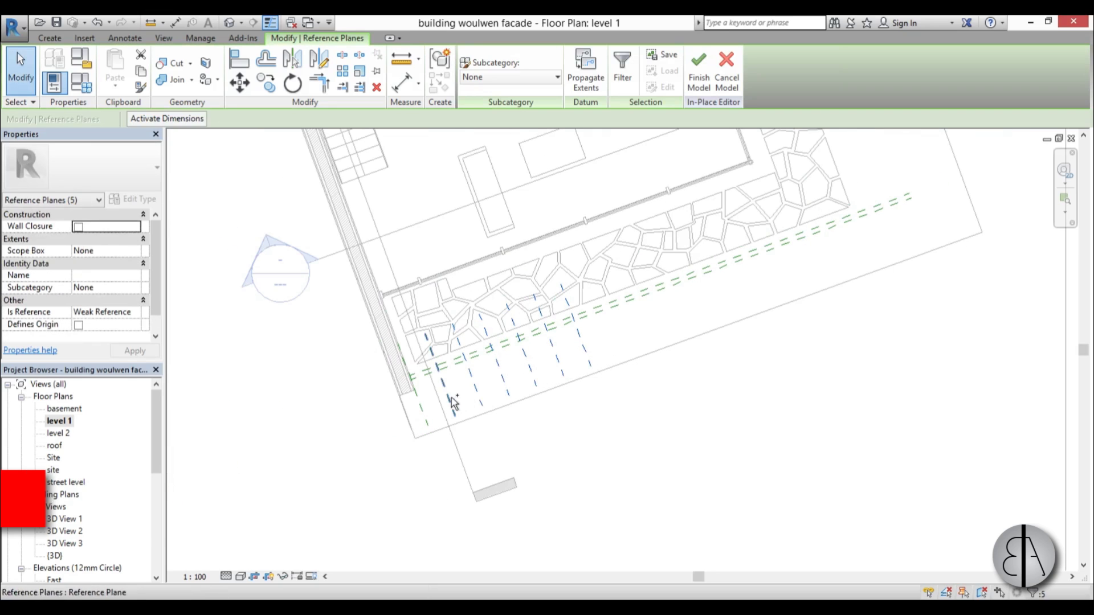
key(c)
key(o)
click(226, 121)
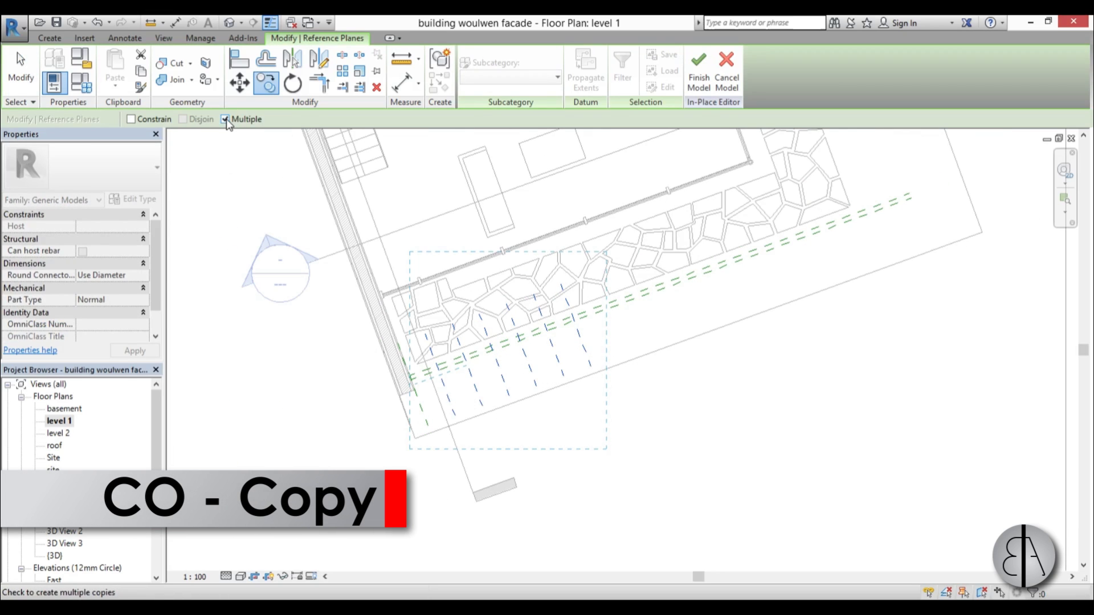
scroll(433, 398, up, 5)
click(355, 316)
middle_drag(570, 319, 211, 558)
scroll(569, 353, down, 4)
scroll(609, 322, up, 4)
click(608, 320)
scroll(433, 339, down, 4)
key(Escape)
key(Escape)
Delete the four surplus cross reference planes at the far end of the terrace grid
scroll(570, 283, up, 4)
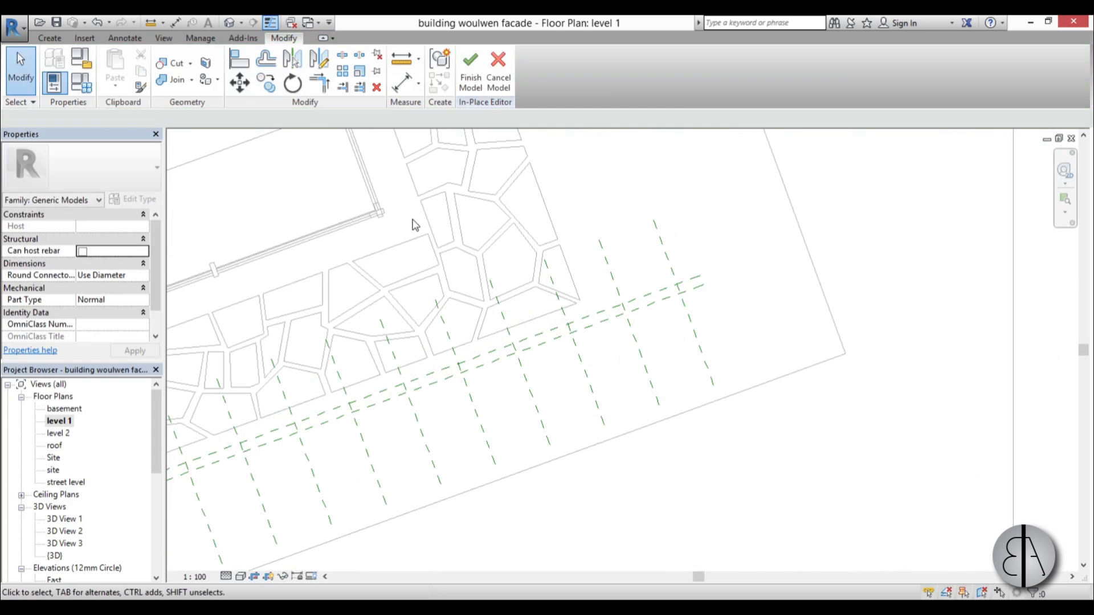
drag(768, 377, 514, 396)
scroll(606, 480, down, 3)
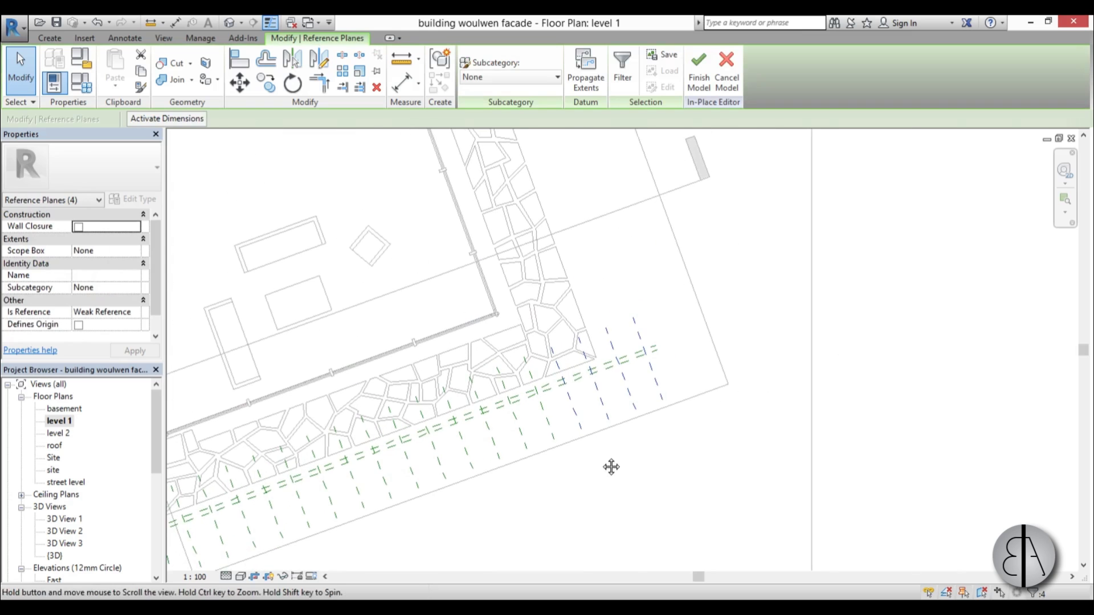
key(Delete)
scroll(524, 502, up, 2)
scroll(524, 502, down, 2)
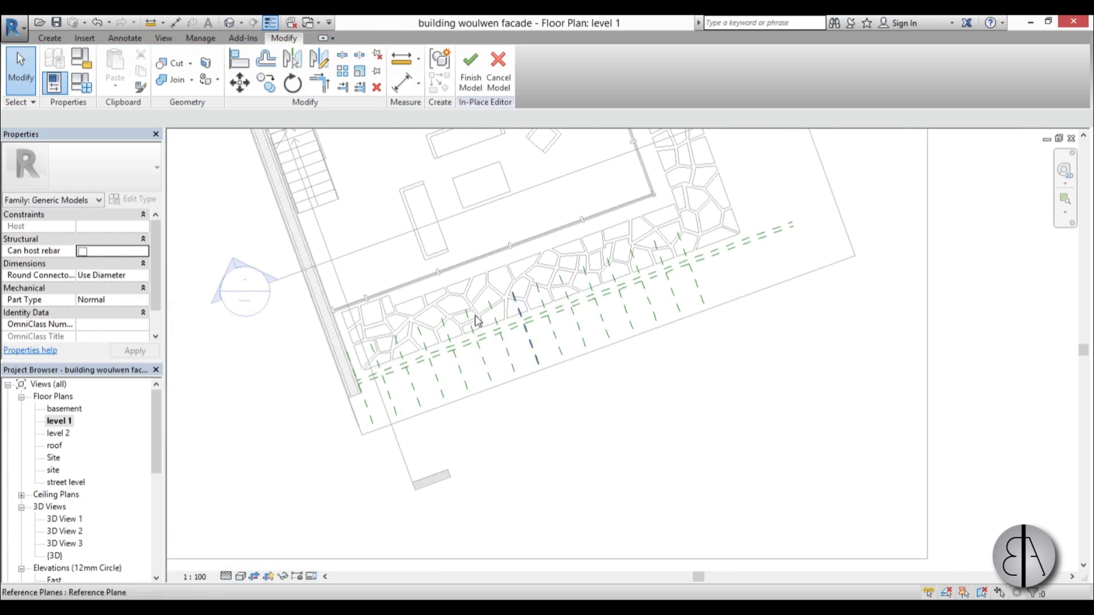
Start an extrusion and sketch three short lines between the two terrace planes, at the wall face and the next two cross planes
scroll(365, 342, up, 2)
scroll(365, 342, up, 2)
middle_drag(389, 378, 277, 434)
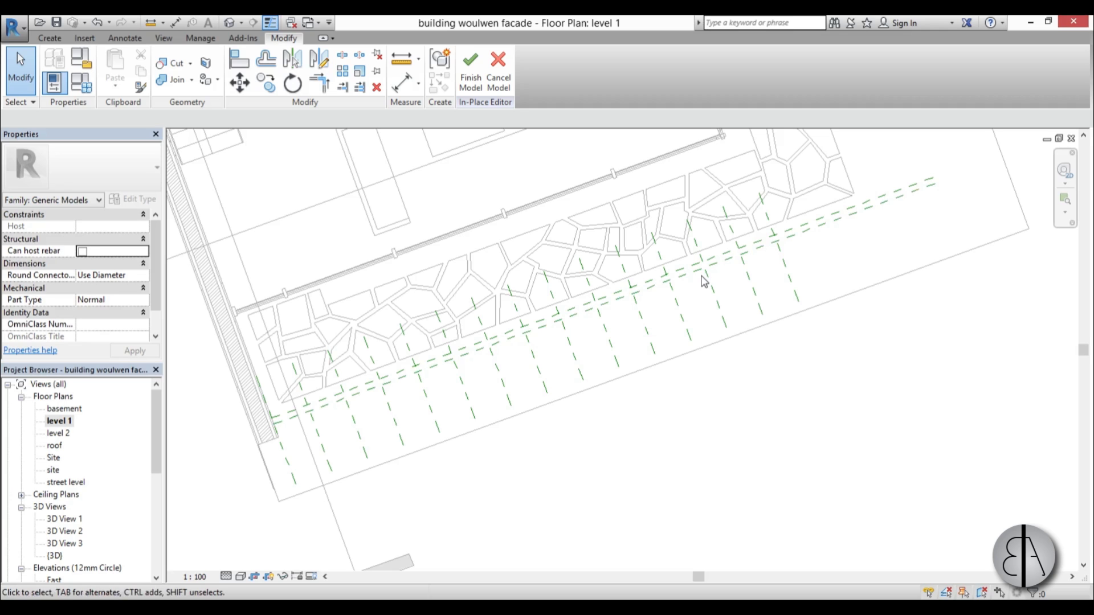
scroll(296, 342, up, 4)
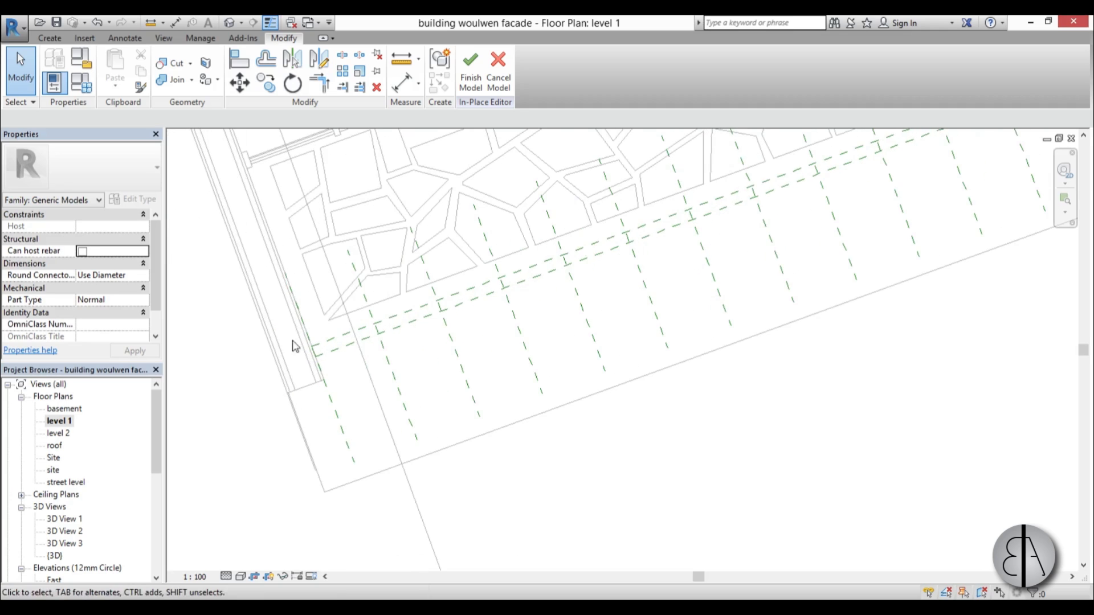
click(51, 37)
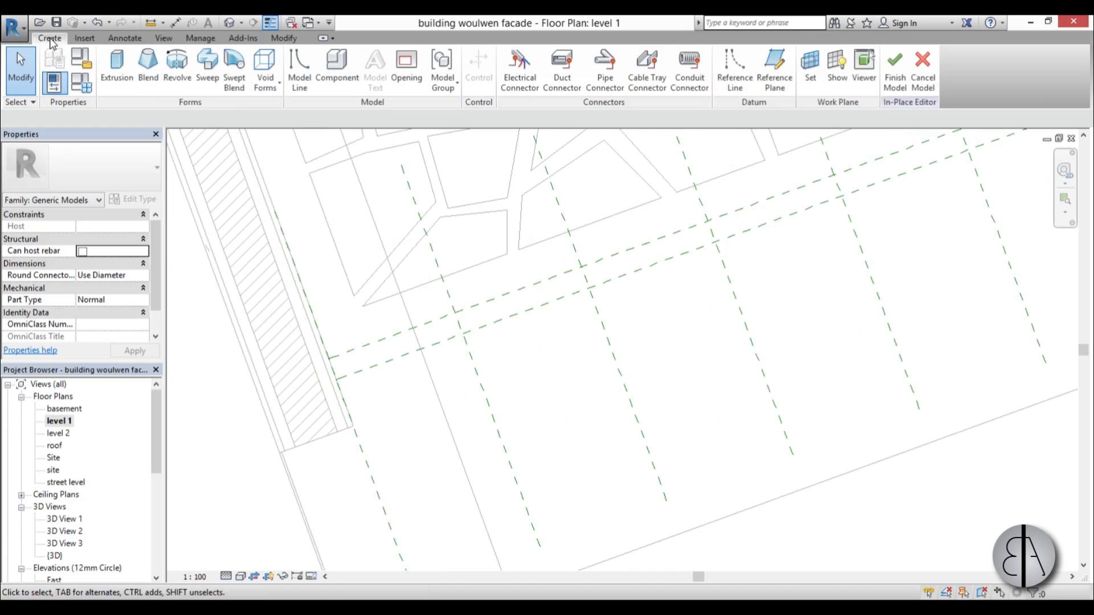
click(125, 77)
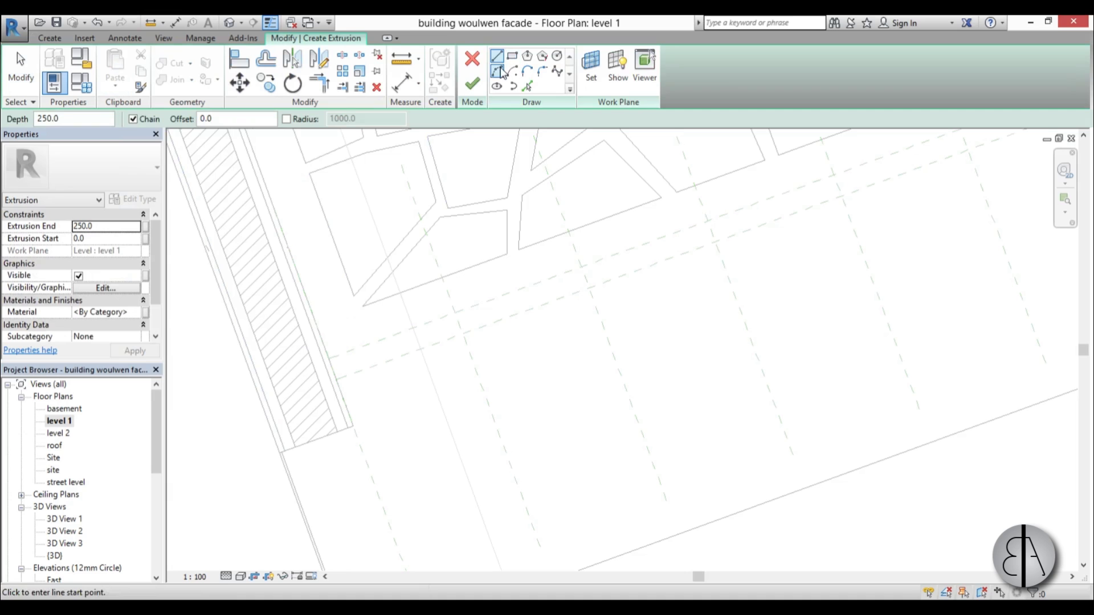
click(328, 358)
scroll(329, 360, up, 3)
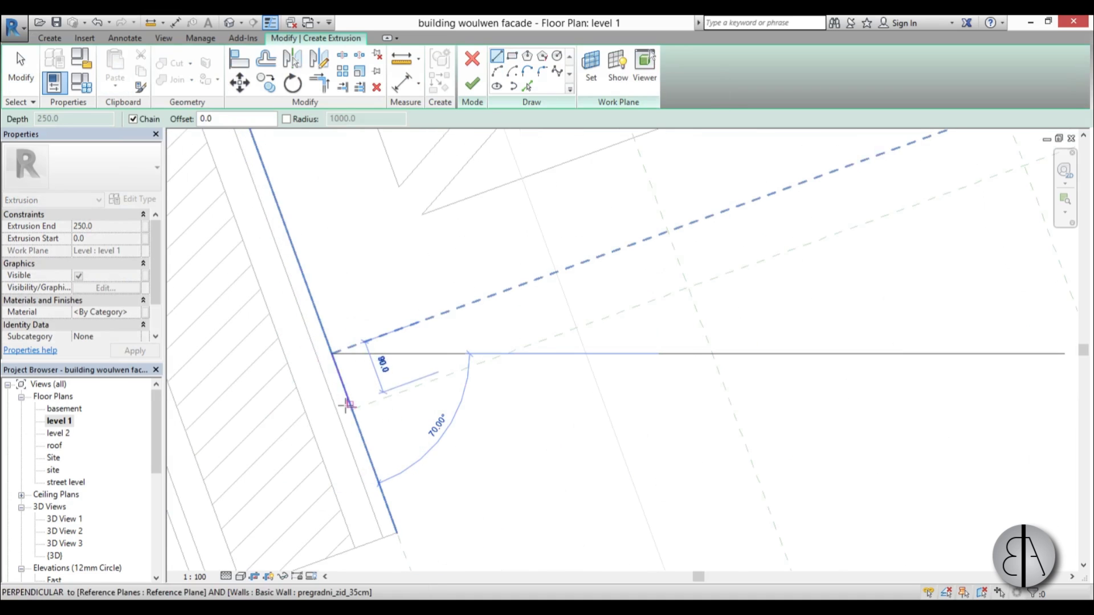
scroll(347, 410, up, 4)
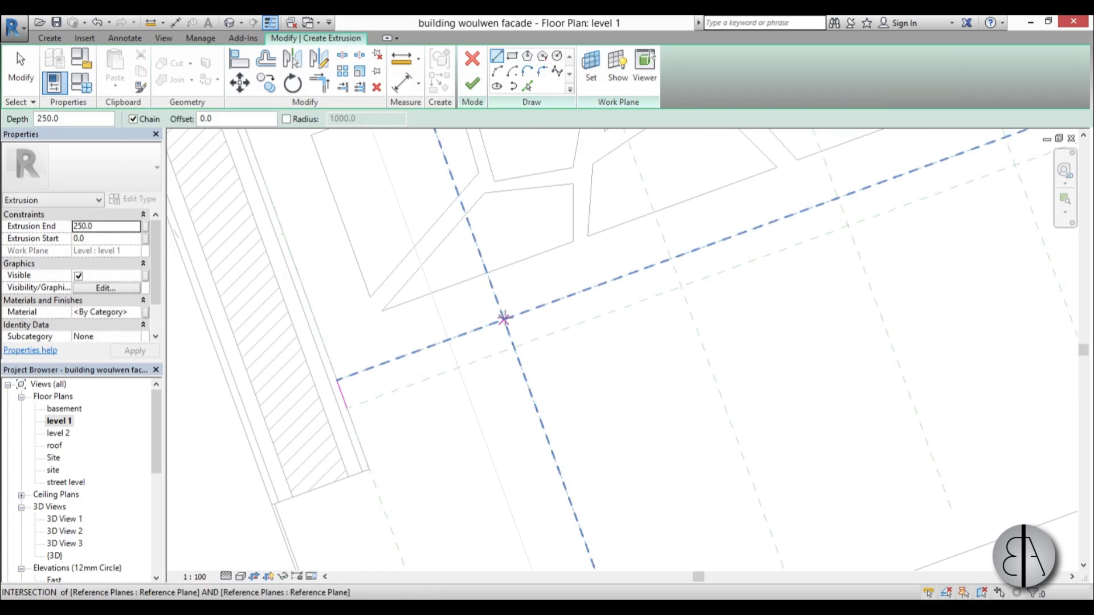
click(514, 347)
key(Escape)
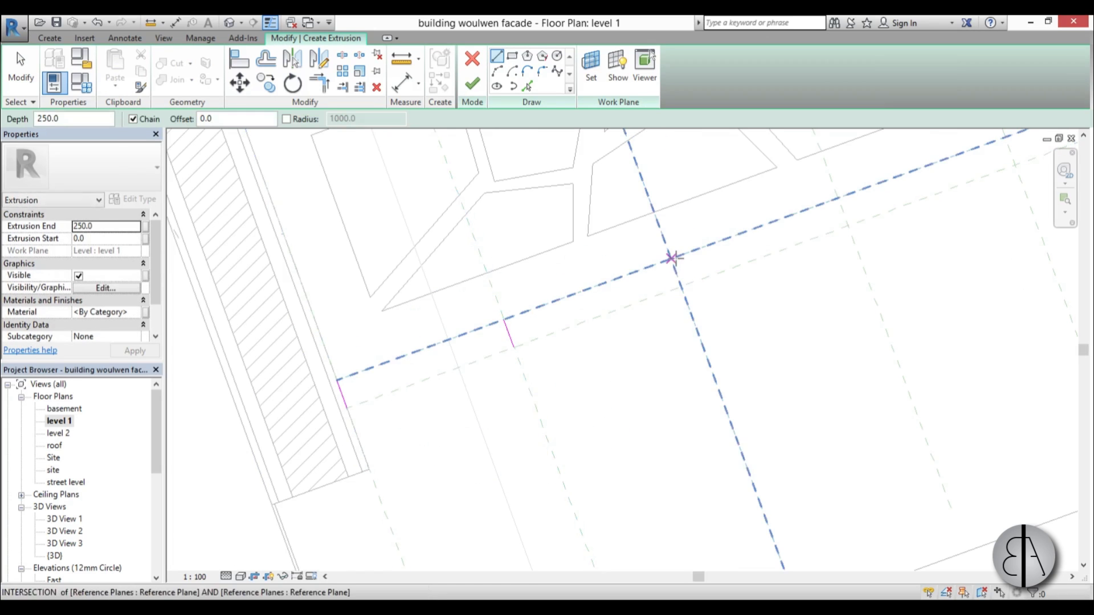
click(671, 259)
key(Escape)
key(Escape)
Draw two start-end-radius arcs joining the short lines' midpoints, the first bulging to the outer terrace plane and the second to the inner one
scroll(626, 293, down, 3)
middle_drag(564, 300, 490, 318)
scroll(493, 303, up, 2)
middle_drag(498, 274, 461, 255)
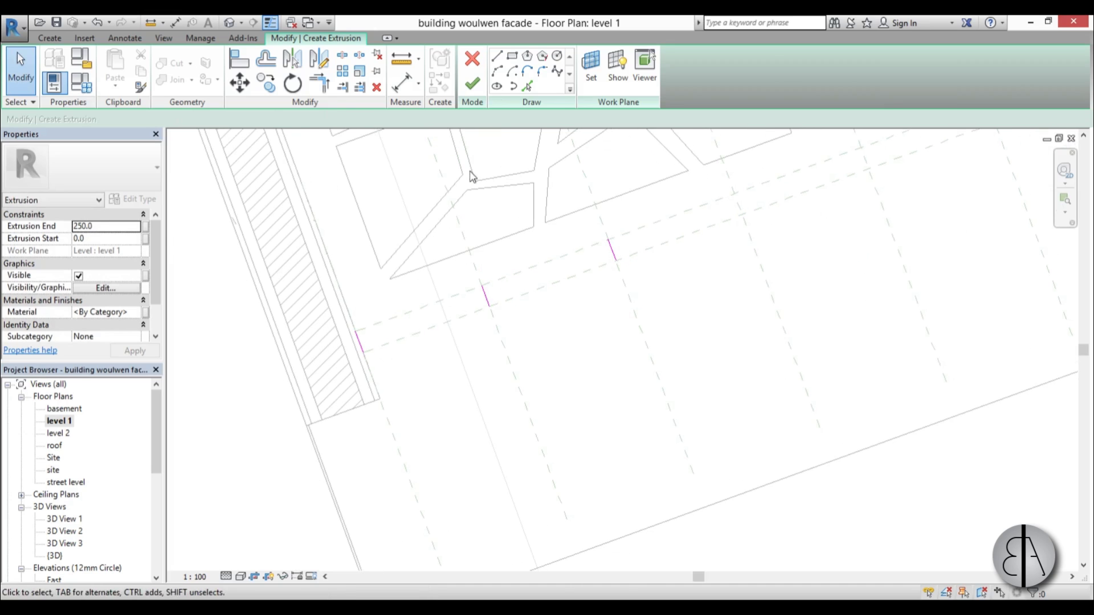
click(495, 72)
scroll(354, 343, up, 3)
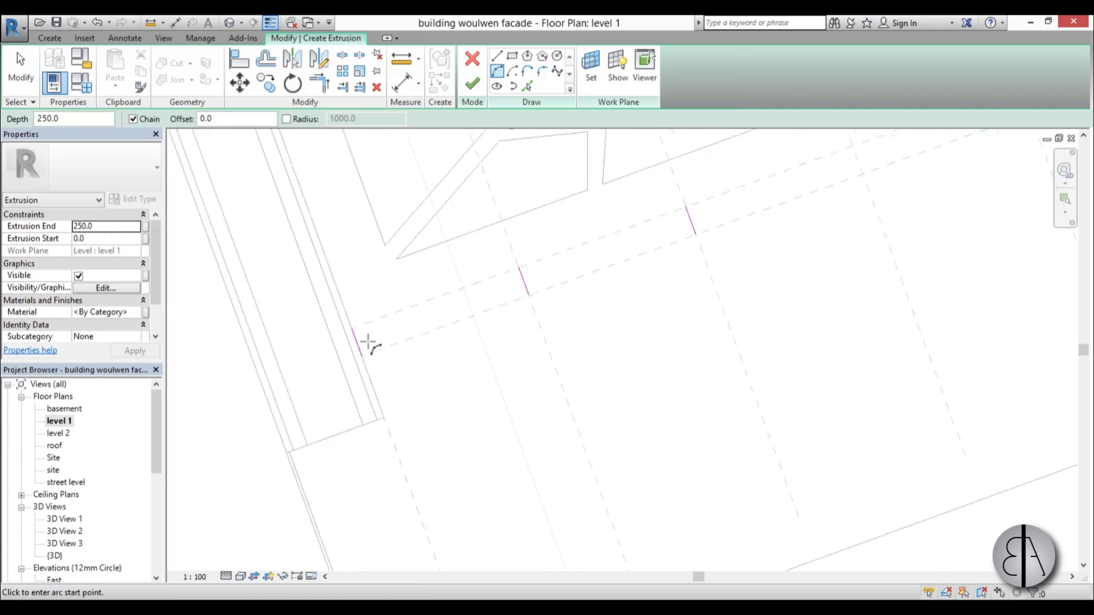
click(351, 343)
click(605, 251)
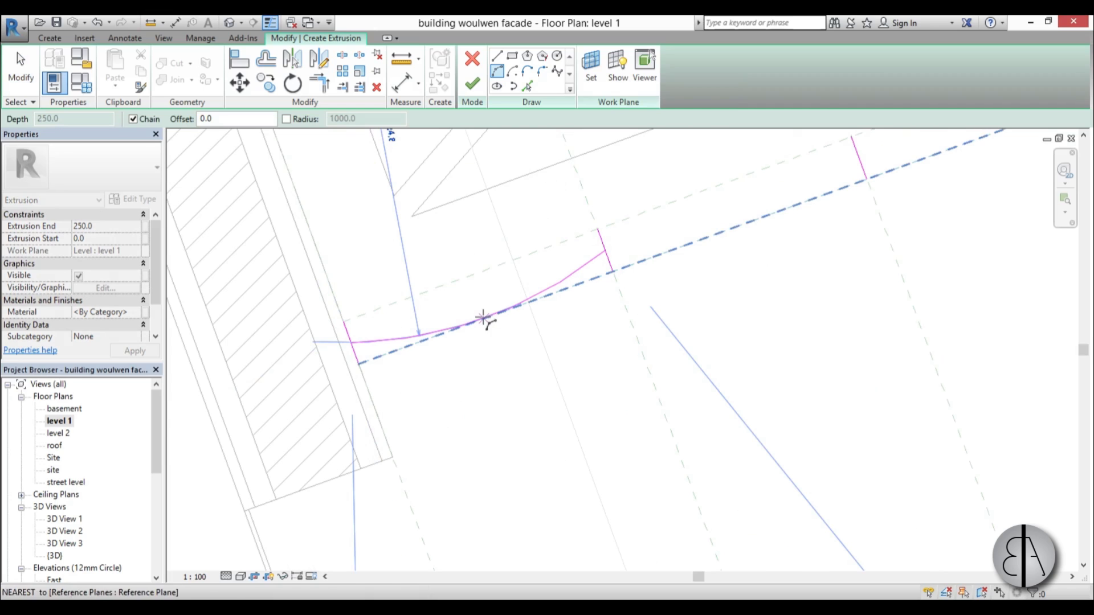
click(483, 319)
click(605, 251)
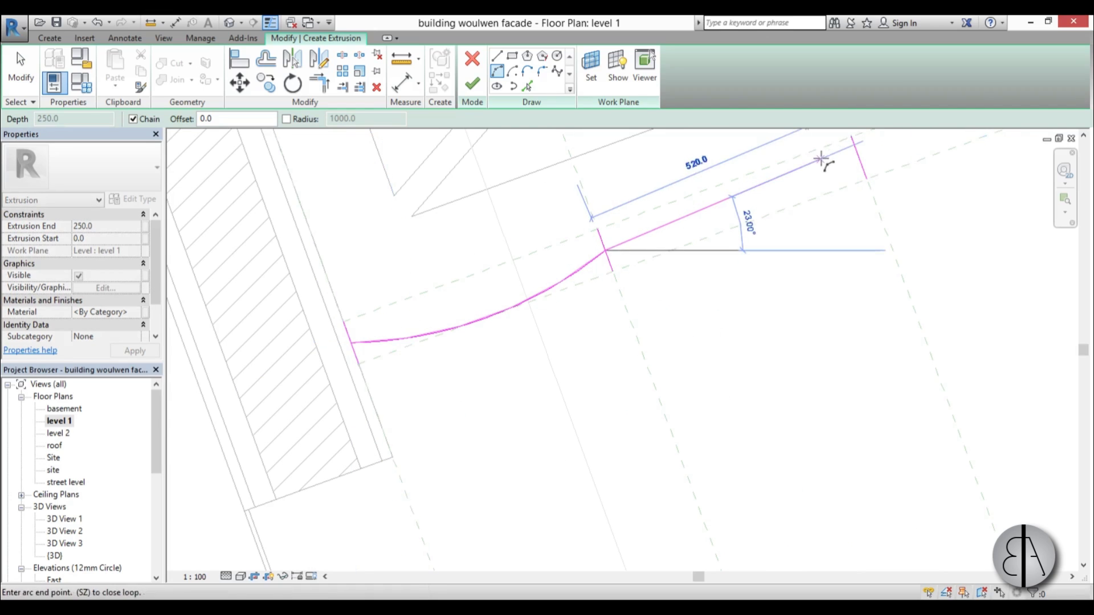
click(859, 159)
click(723, 186)
key(Escape)
key(Escape)
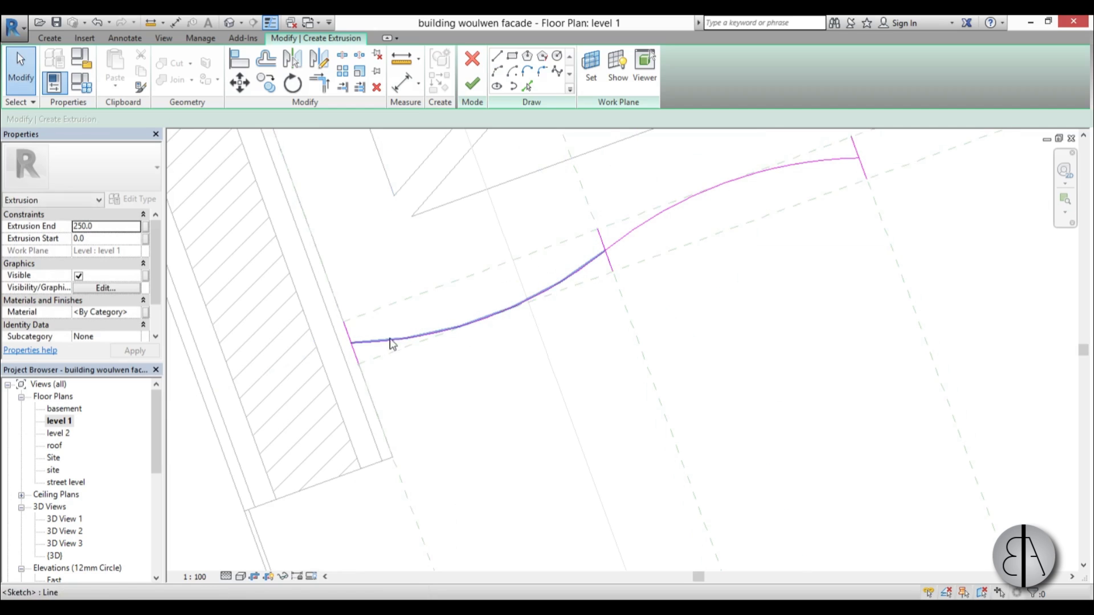
Add parallel copies of both arcs offset 10 mm to the outer side by picking them
scroll(674, 225, down, 2)
middle_drag(661, 299, 610, 317)
scroll(528, 285, up, 2)
scroll(495, 310, down, 2)
middle_drag(493, 313, 456, 332)
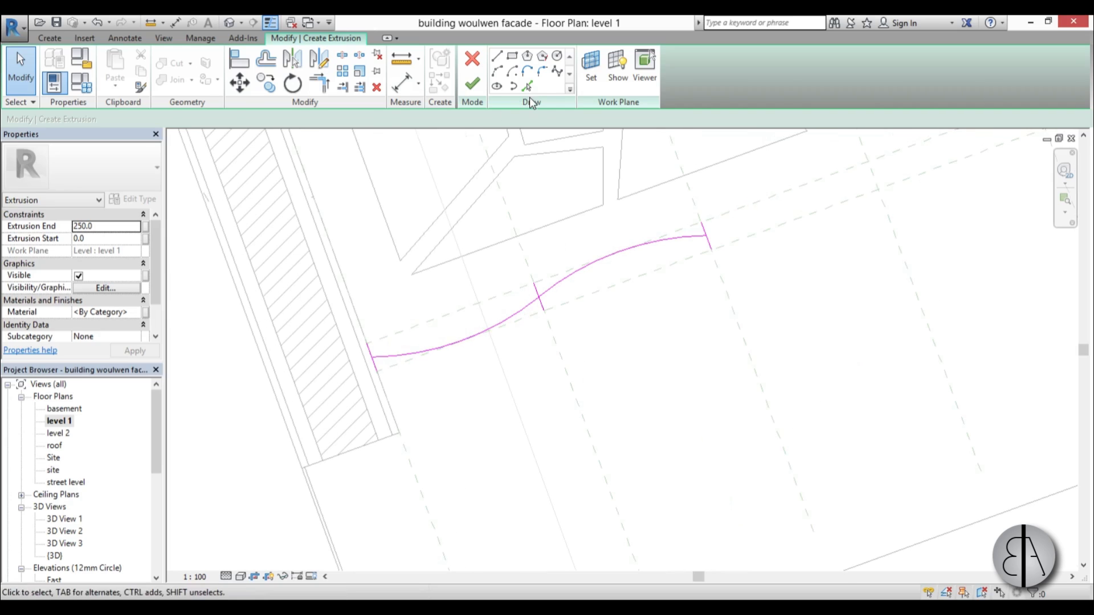
click(527, 86)
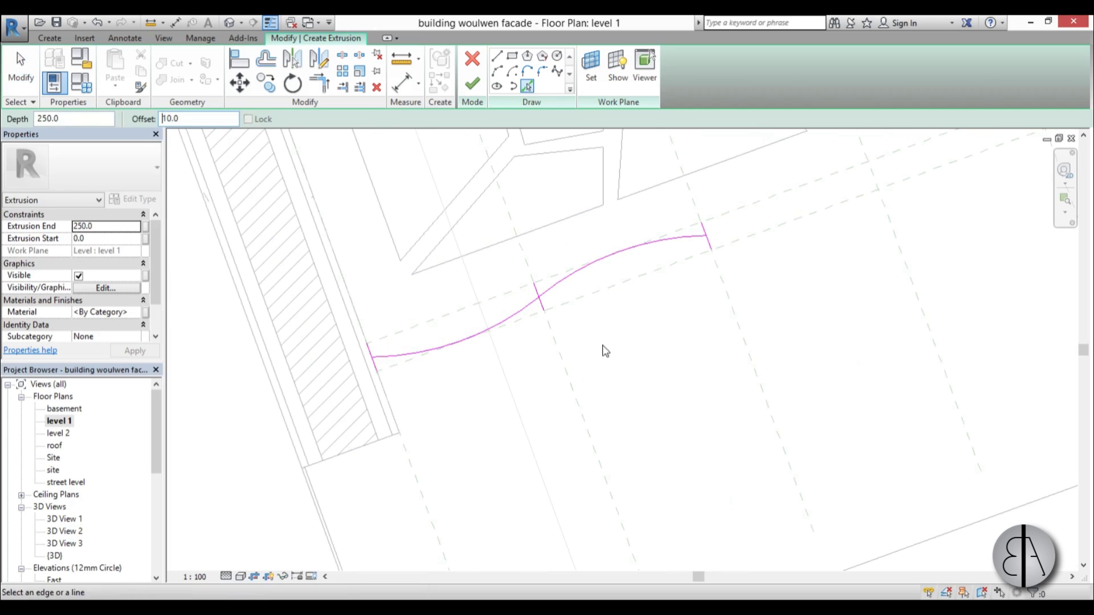
scroll(527, 285, up, 4)
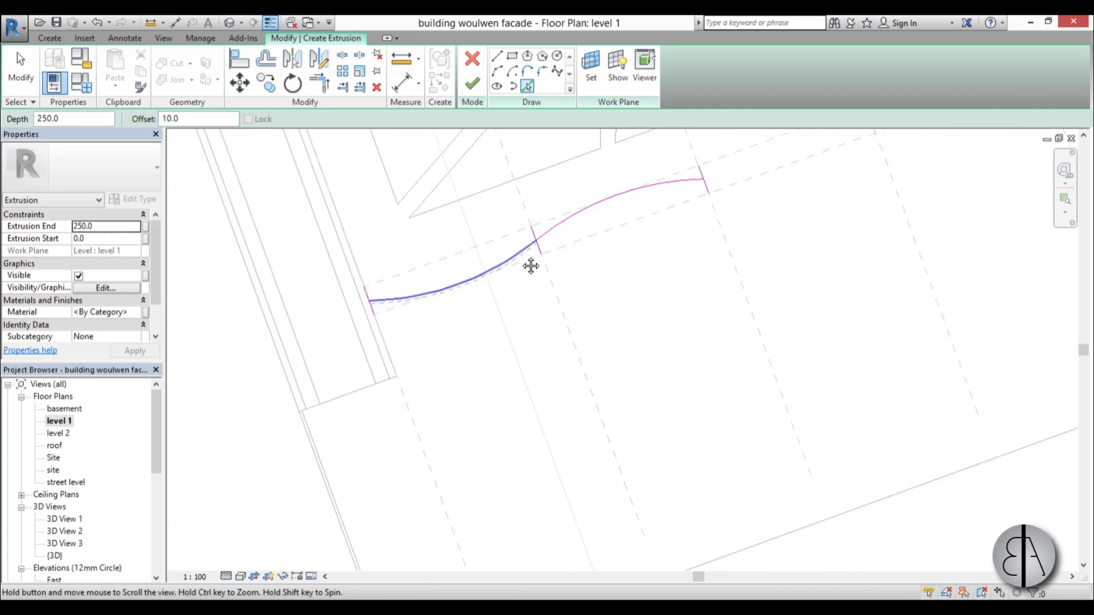
click(562, 231)
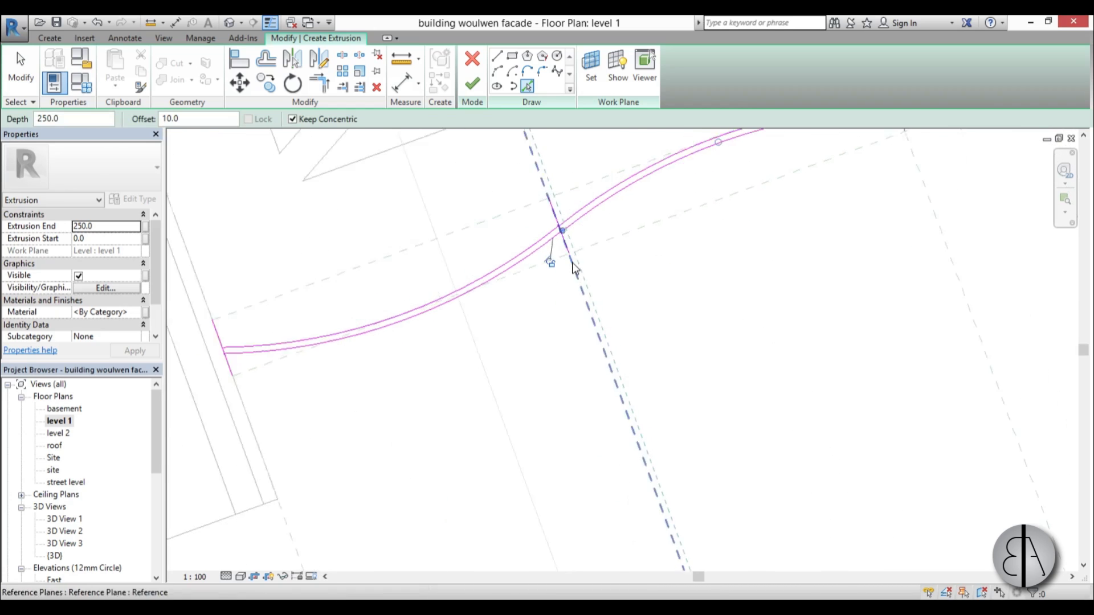
scroll(498, 305, down, 3)
key(Escape)
key(Escape)
Adjust the loose ends of the offset arcs to line up with the short cross lines
scroll(420, 305, up, 6)
scroll(420, 300, up, 2)
click(415, 294)
drag(411, 294, 422, 294)
scroll(299, 341, down, 6)
middle_drag(699, 223, 407, 369)
scroll(532, 302, up, 6)
drag(577, 298, 597, 306)
scroll(629, 312, down, 5)
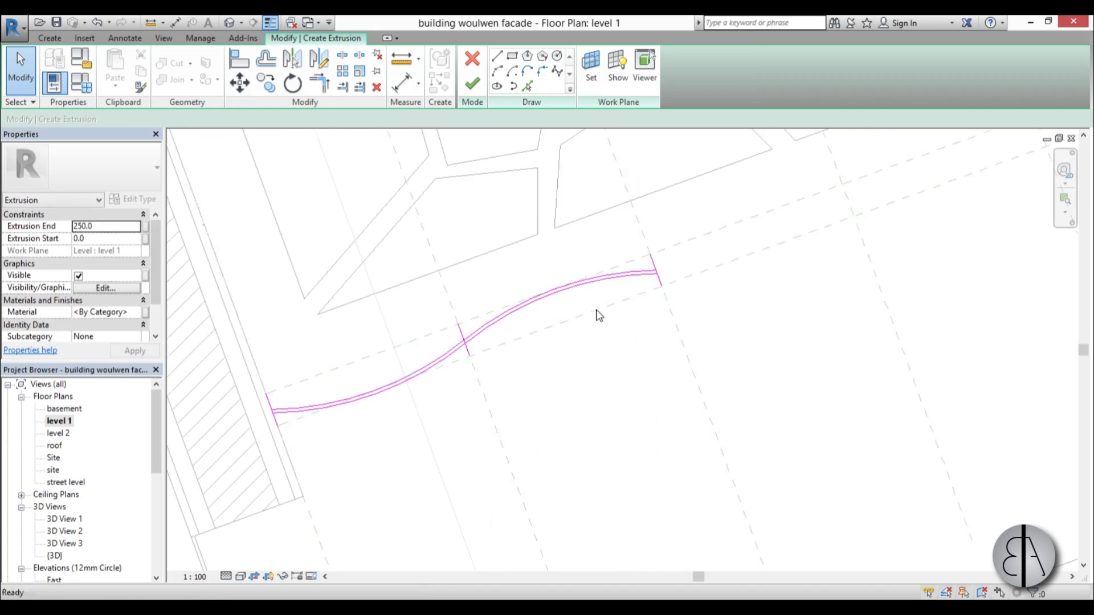
middle_drag(599, 312, 493, 356)
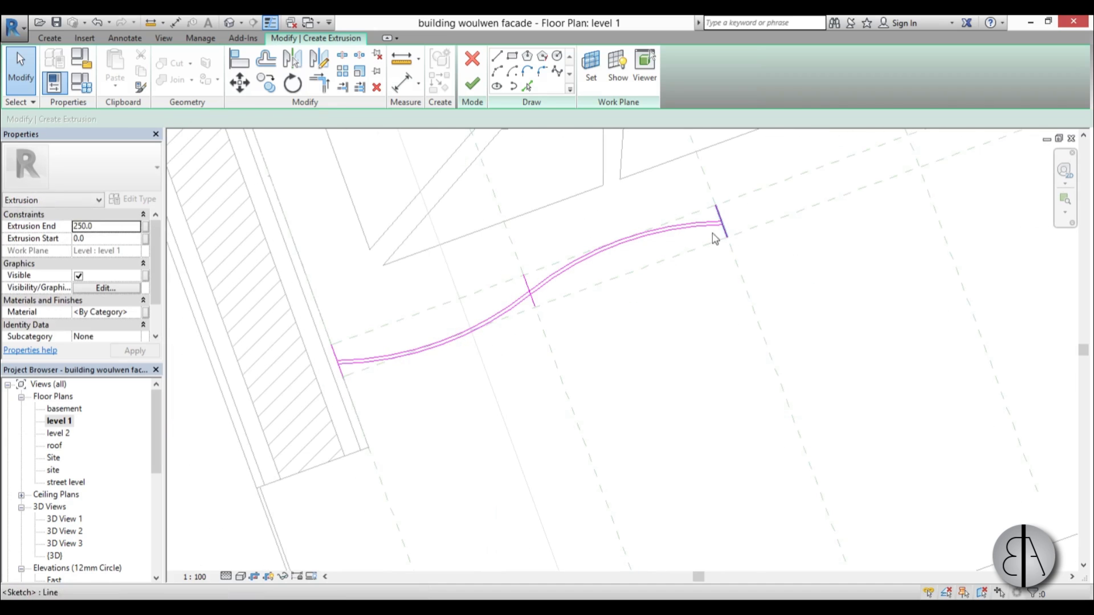
Select the four arcs of the double wave and place their first copies end to end along the terrace grid
drag(516, 402, 429, 309)
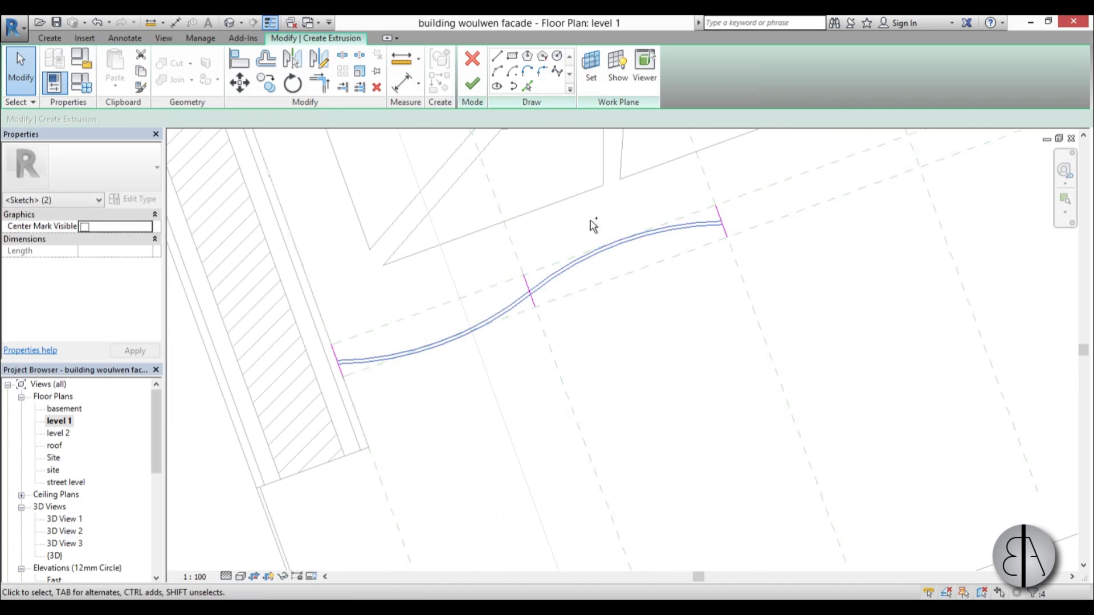
key(c)
key(o)
scroll(322, 388, up, 3)
scroll(323, 388, down, 3)
click(378, 334)
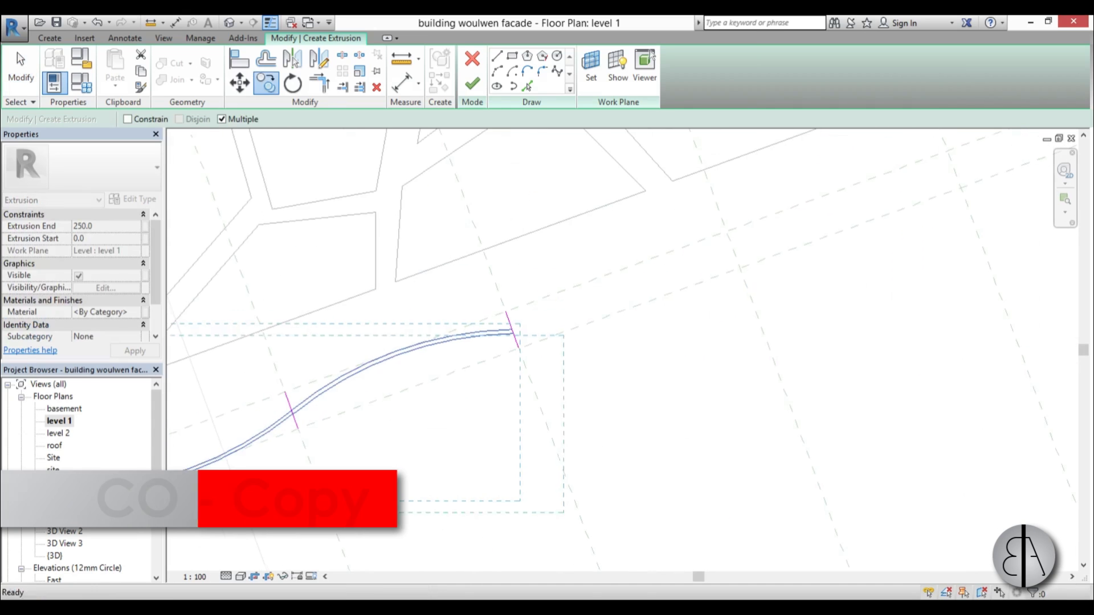
scroll(508, 337, up, 2)
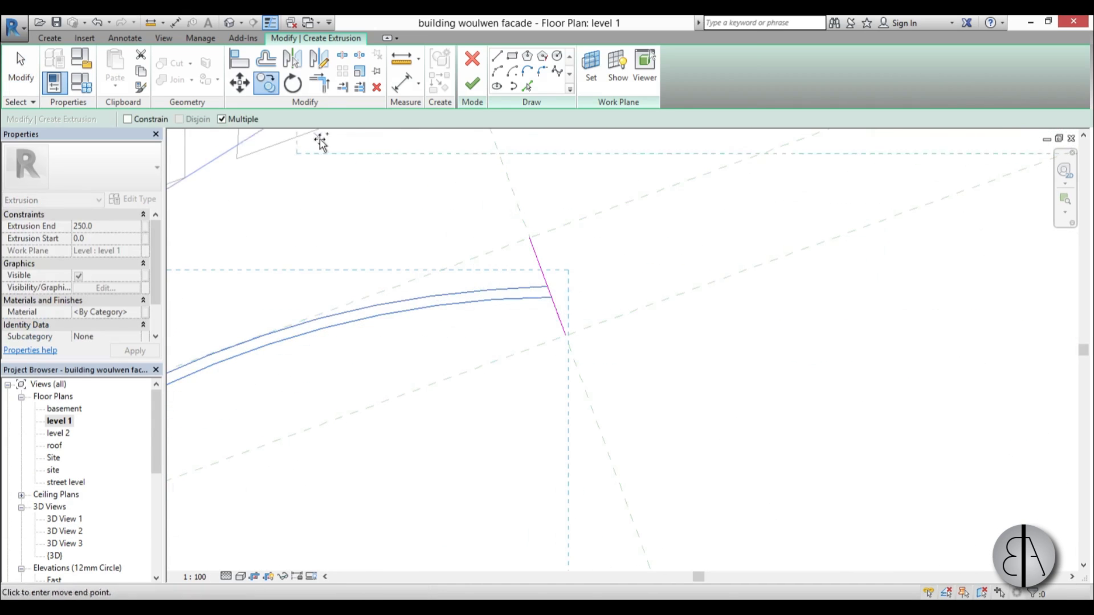
scroll(403, 398, down, 4)
scroll(529, 371, up, 4)
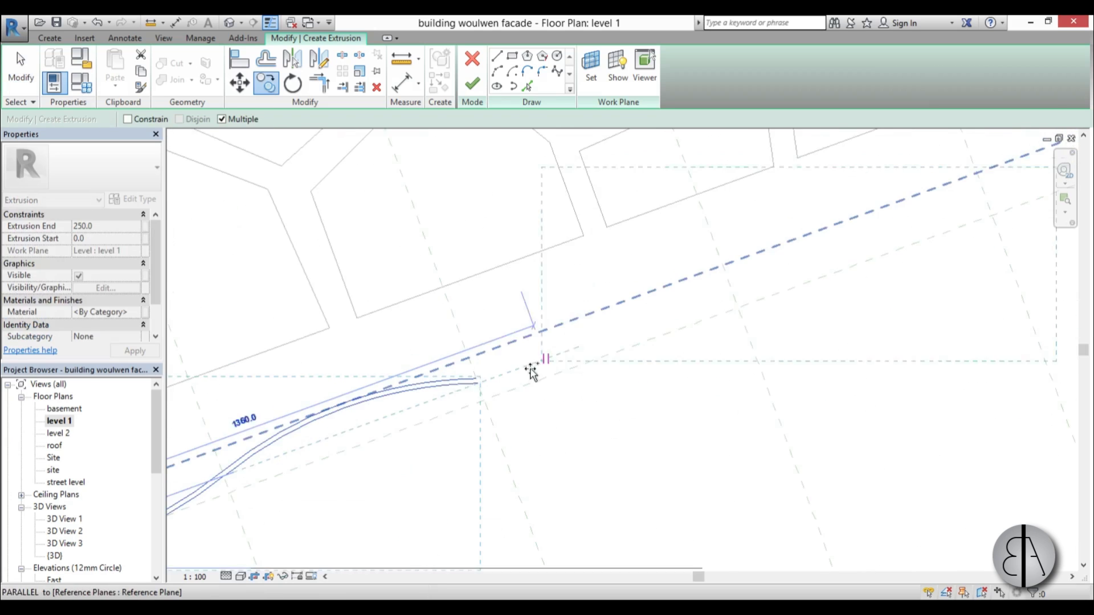
click(481, 383)
scroll(372, 454, down, 4)
scroll(779, 285, up, 3)
click(679, 342)
Place further copies of the double wave end to end, up to the last cross reference plane
scroll(442, 439, down, 3)
scroll(512, 425, up, 5)
scroll(467, 399, down, 2)
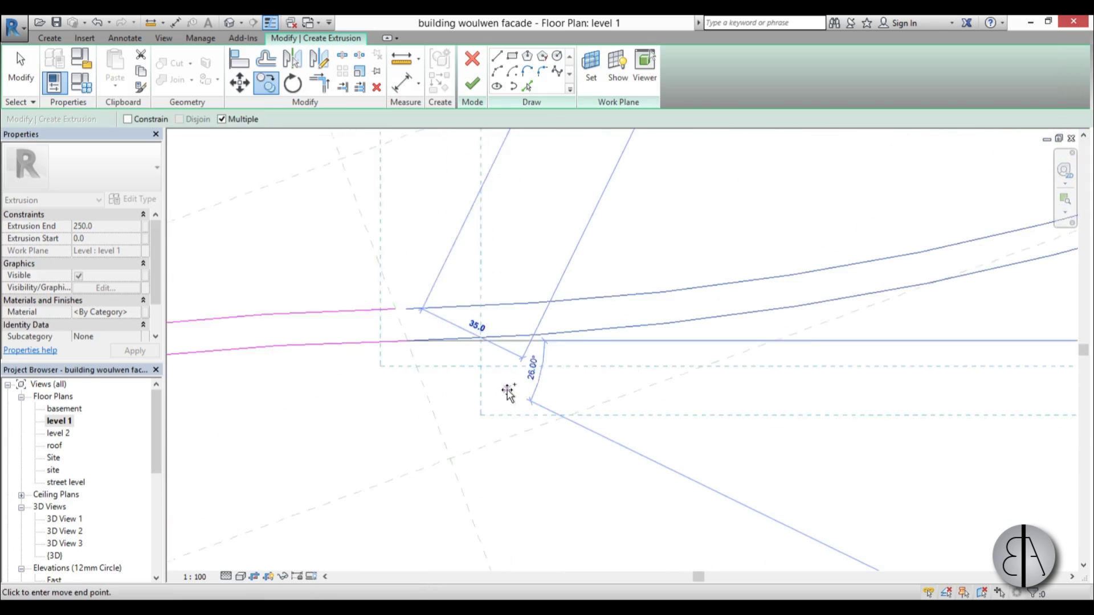
scroll(340, 459, down, 3)
scroll(569, 376, up, 4)
scroll(512, 370, down, 3)
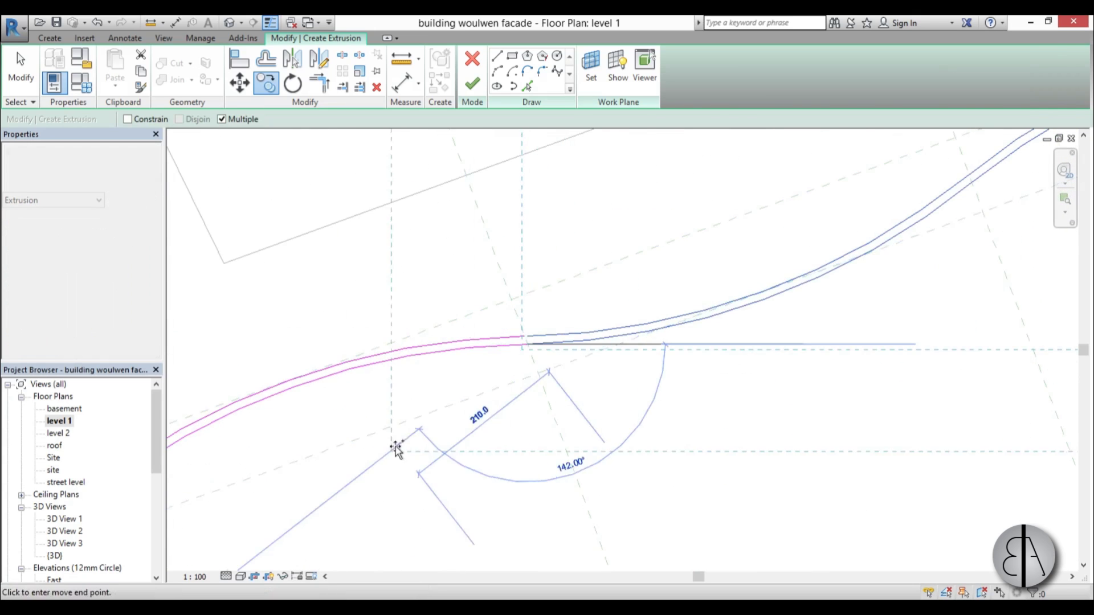
scroll(576, 384, up, 3)
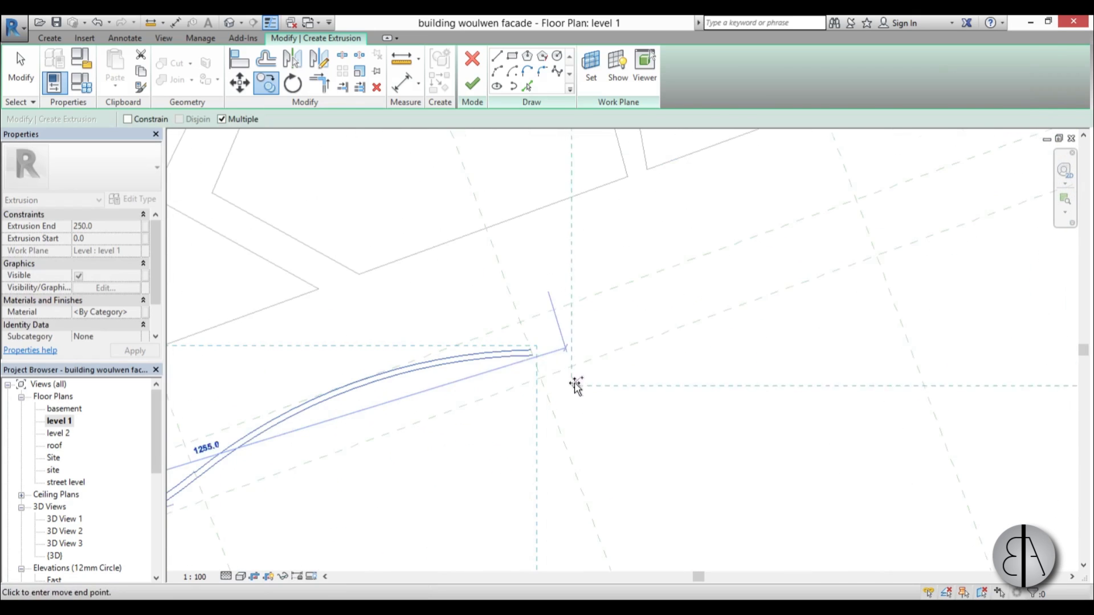
click(534, 357)
scroll(397, 455, down, 4)
scroll(789, 298, up, 3)
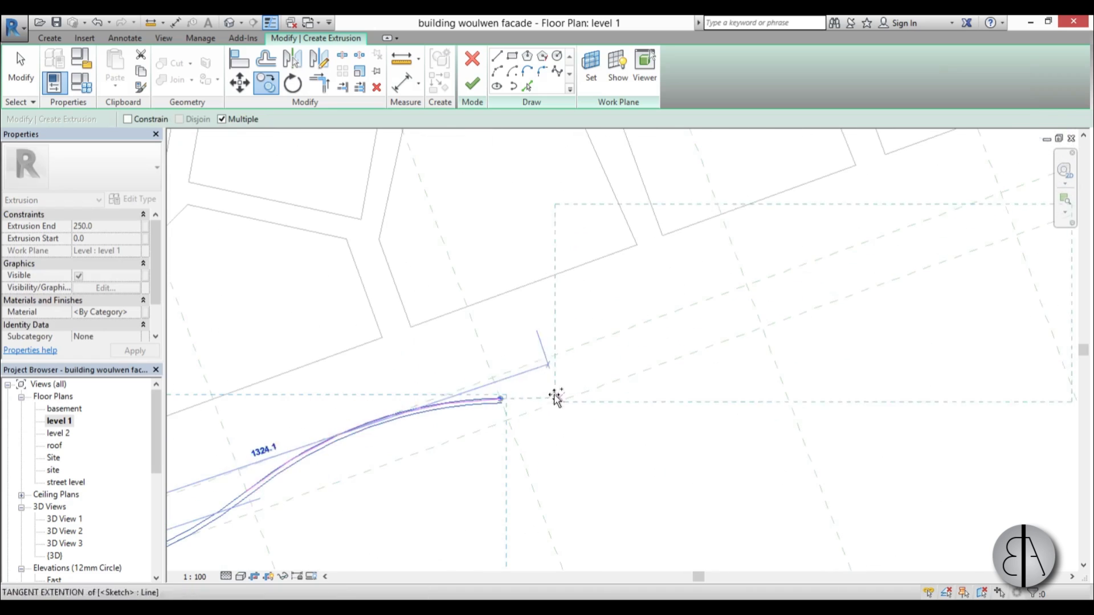
click(502, 406)
scroll(502, 405, down, 3)
scroll(471, 493, up, 2)
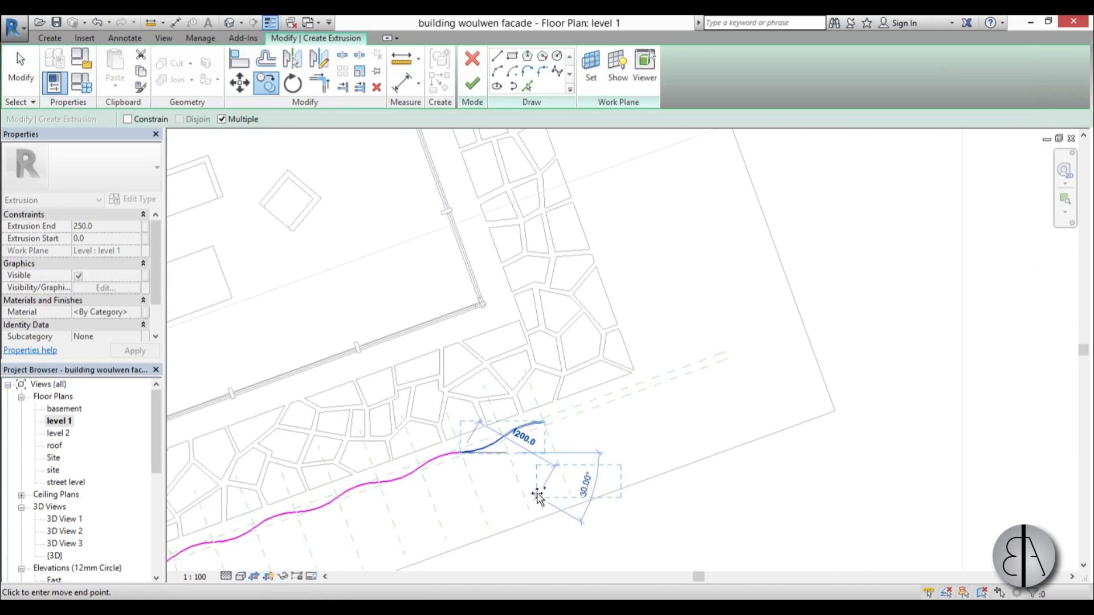
key(Escape)
Use Trim/Extend to join the gapped arc ends at the joints between the last wave copies
scroll(495, 496, up, 5)
middle_drag(406, 510, 865, 346)
scroll(556, 317, up, 3)
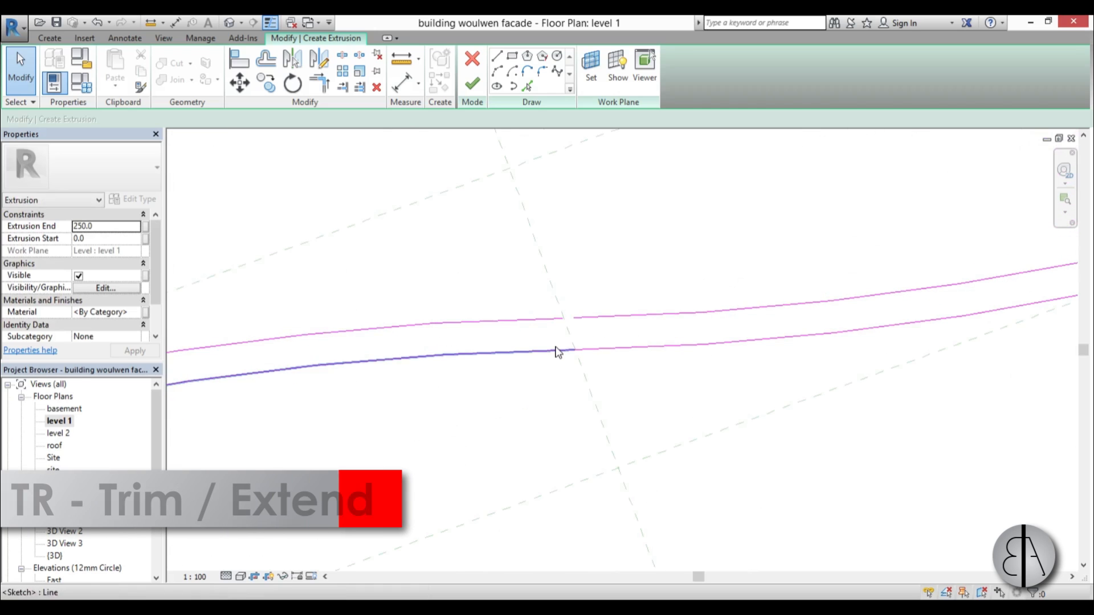
key(t)
key(r)
scroll(616, 287, down, 3)
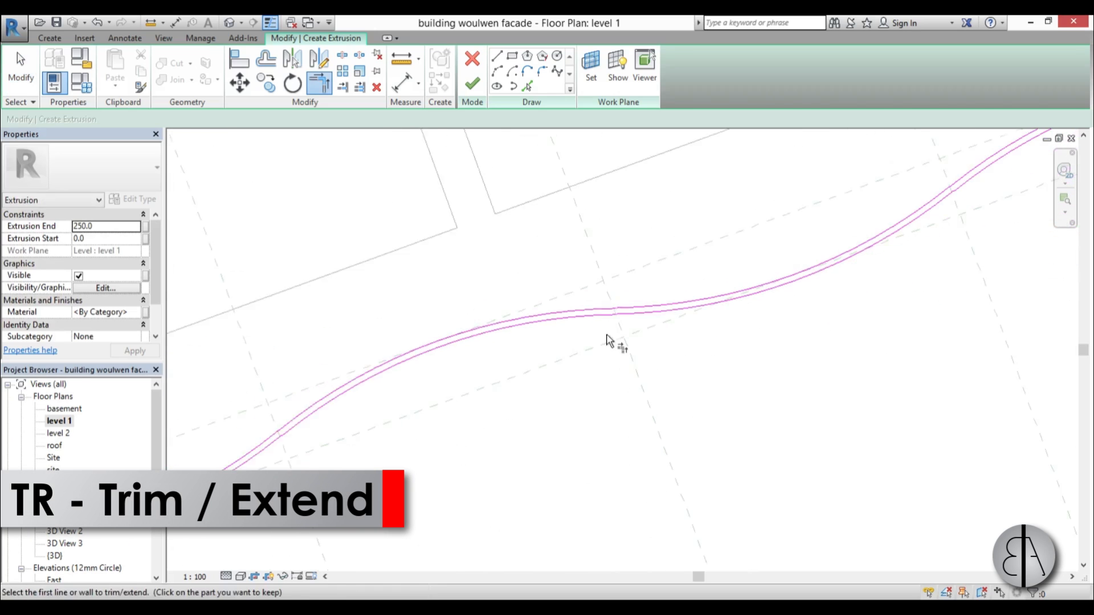
scroll(541, 390, up, 1)
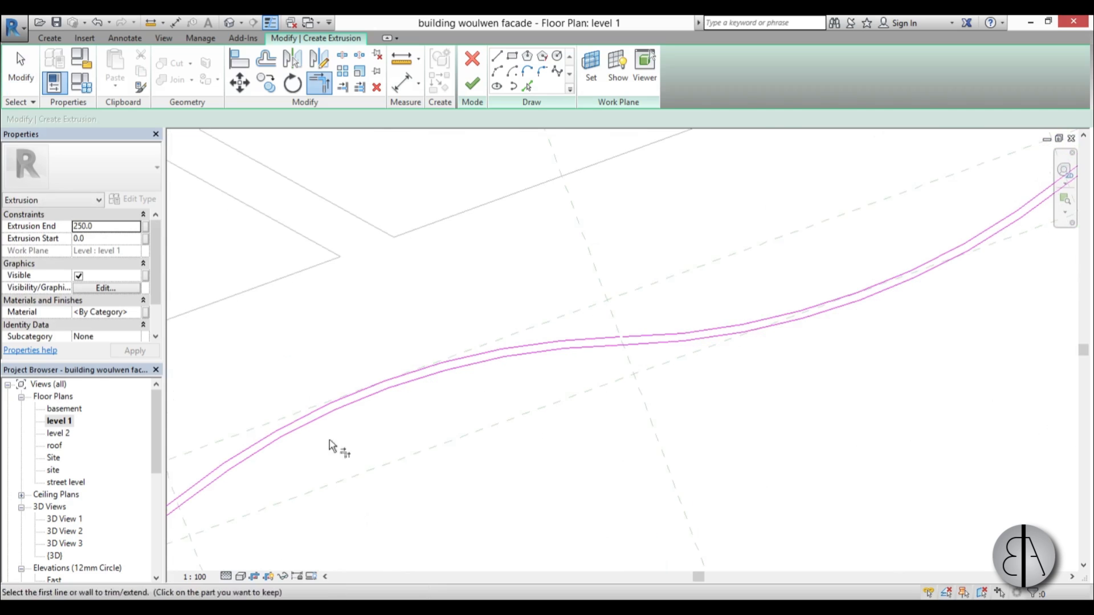
click(650, 338)
scroll(686, 273, down, 2)
middle_drag(501, 420, 837, 296)
scroll(450, 365, up, 1)
middle_drag(264, 483, 894, 254)
click(565, 351)
Continue trimming the wave joints along the grid back to the original wave with the short cross lines
scroll(554, 389, down, 2)
middle_drag(432, 454, 771, 295)
scroll(556, 336, up, 2)
middle_drag(274, 445, 782, 259)
middle_drag(393, 428, 674, 336)
scroll(570, 347, up, 4)
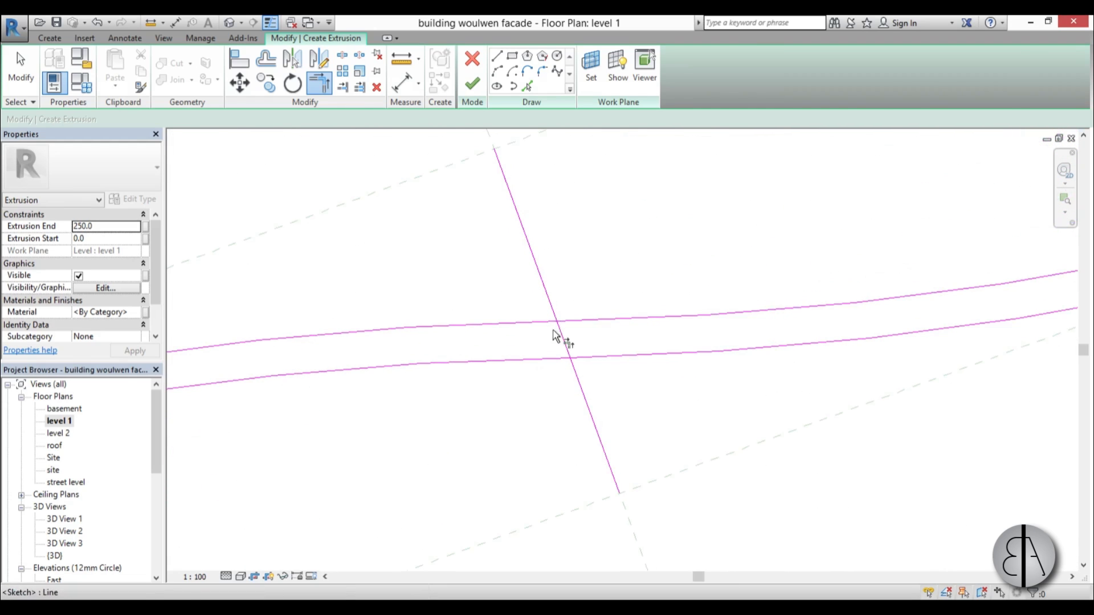
scroll(567, 328, down, 3)
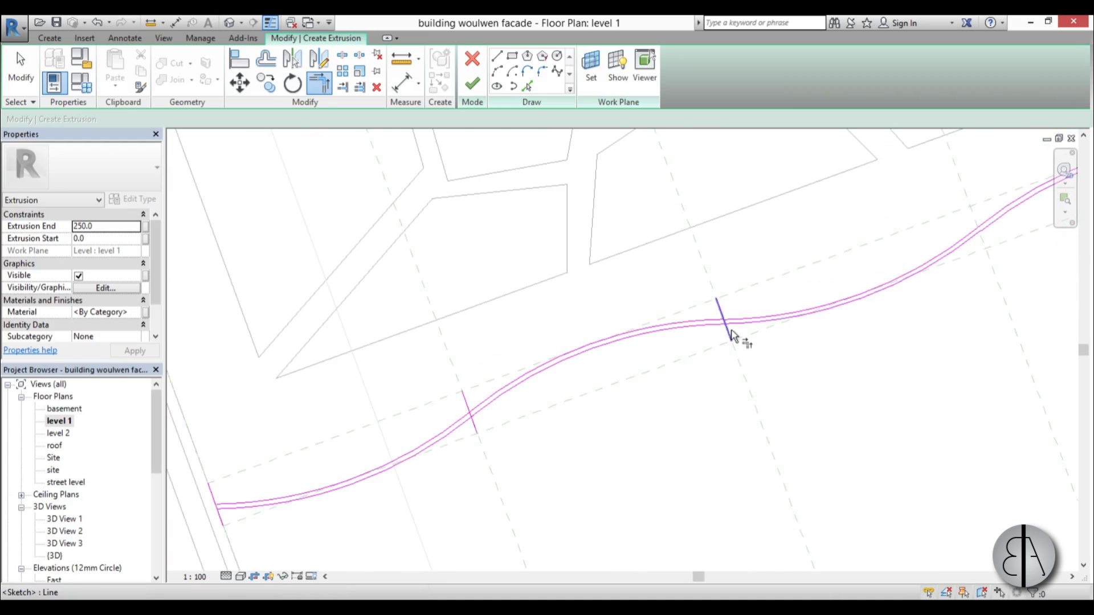
scroll(456, 449, up, 2)
scroll(634, 361, down, 3)
Delete the short cross lines over the first wave near the wall
key(Escape)
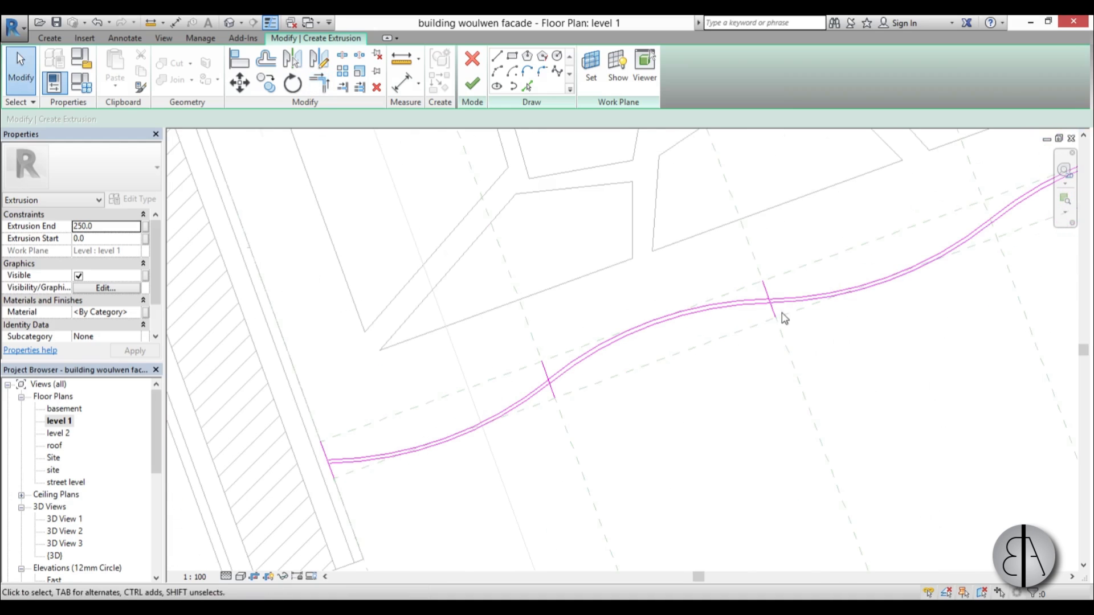
click(782, 314)
ctrl+click(550, 389)
middle_drag(344, 420, 305, 362)
key(Delete)
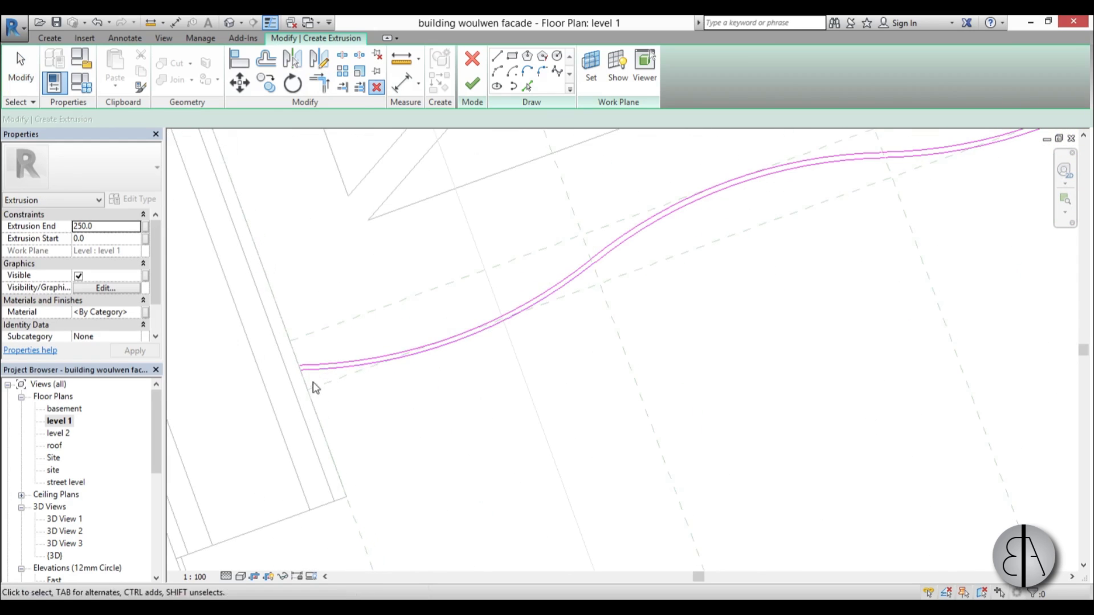
Close the wave outline at the wall end with a short line joining the inner and outer arcs
scroll(287, 357, up, 2)
click(497, 56)
scroll(324, 384, up, 3)
click(311, 432)
click(298, 401)
key(Escape)
Close the wave outline at its far end with a short line between the two arc endpoints
scroll(234, 419, down, 8)
middle_drag(478, 376, 271, 409)
scroll(652, 232, up, 5)
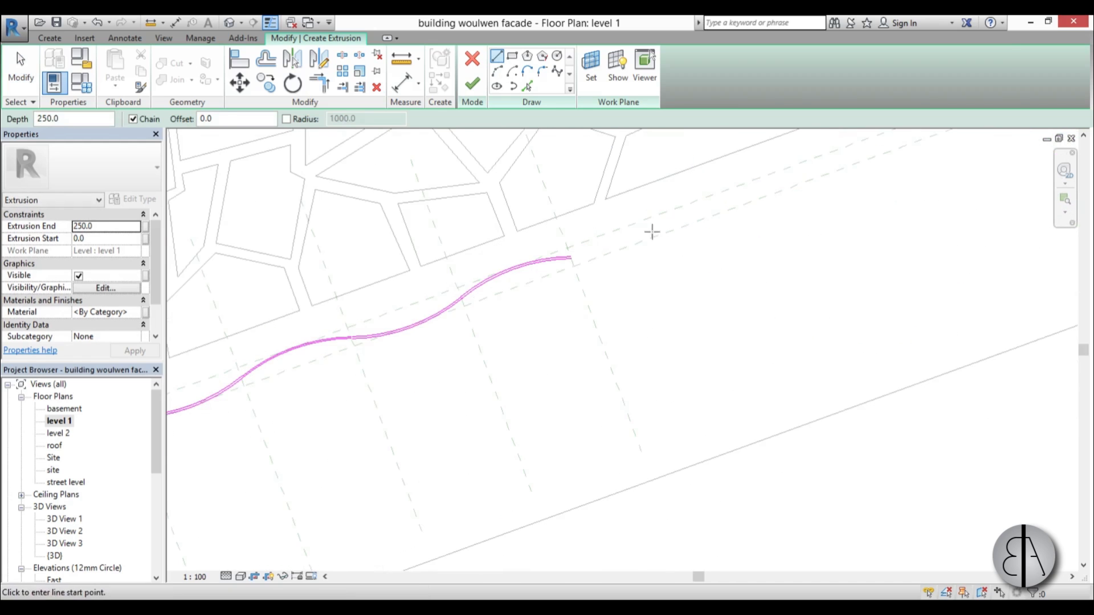
click(580, 245)
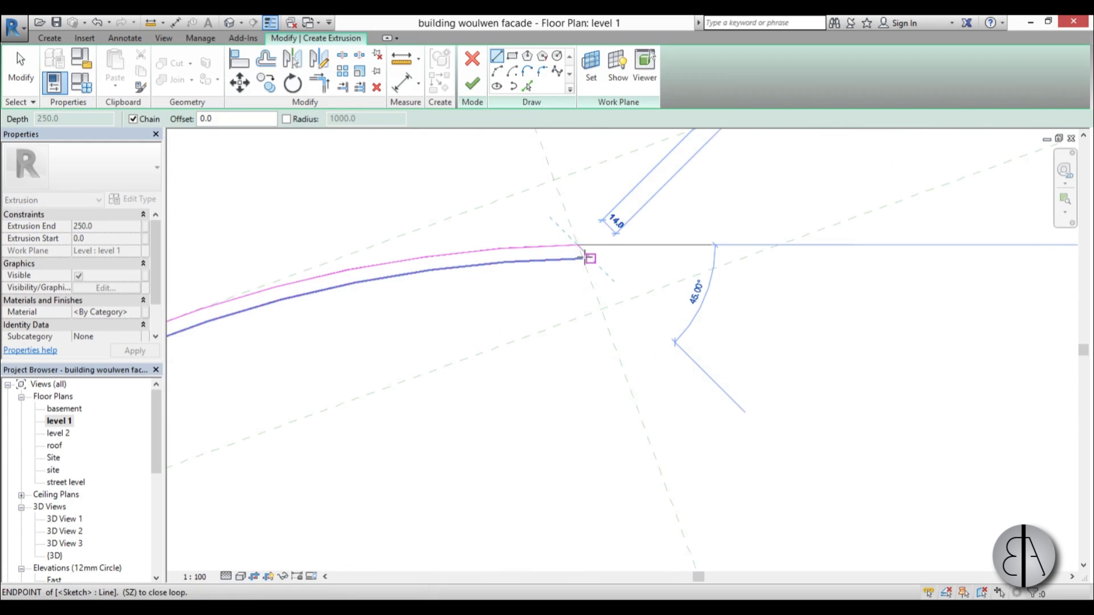
click(577, 258)
key(Escape)
key(Escape)
scroll(700, 281, down, 4)
scroll(626, 330, down, 3)
middle_drag(530, 383, 603, 326)
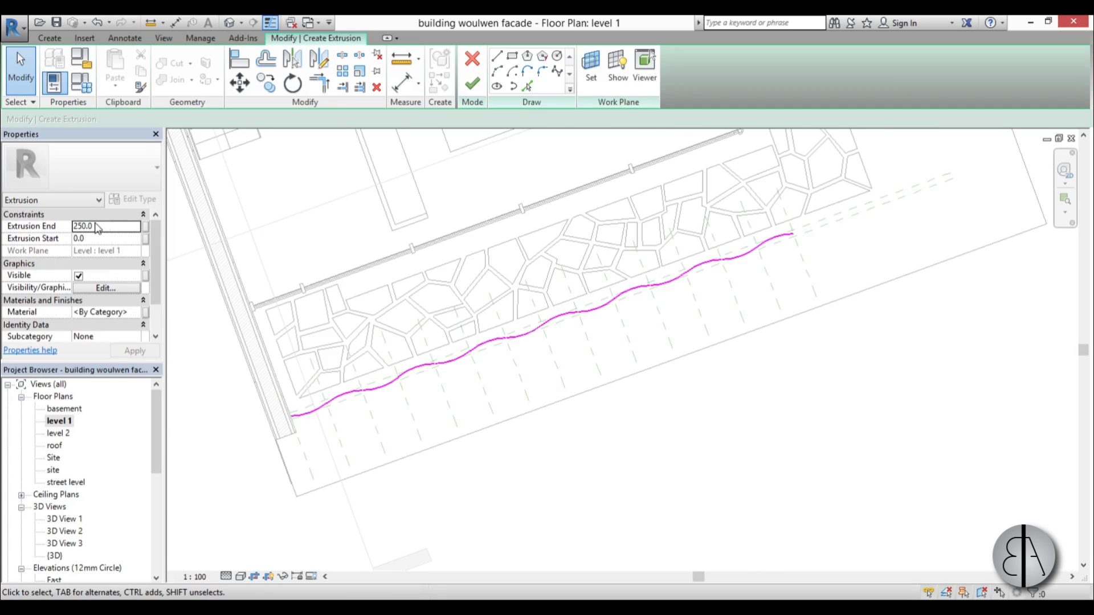
Finish the wave extrusion sketch and show the result in the default 3D view
click(474, 85)
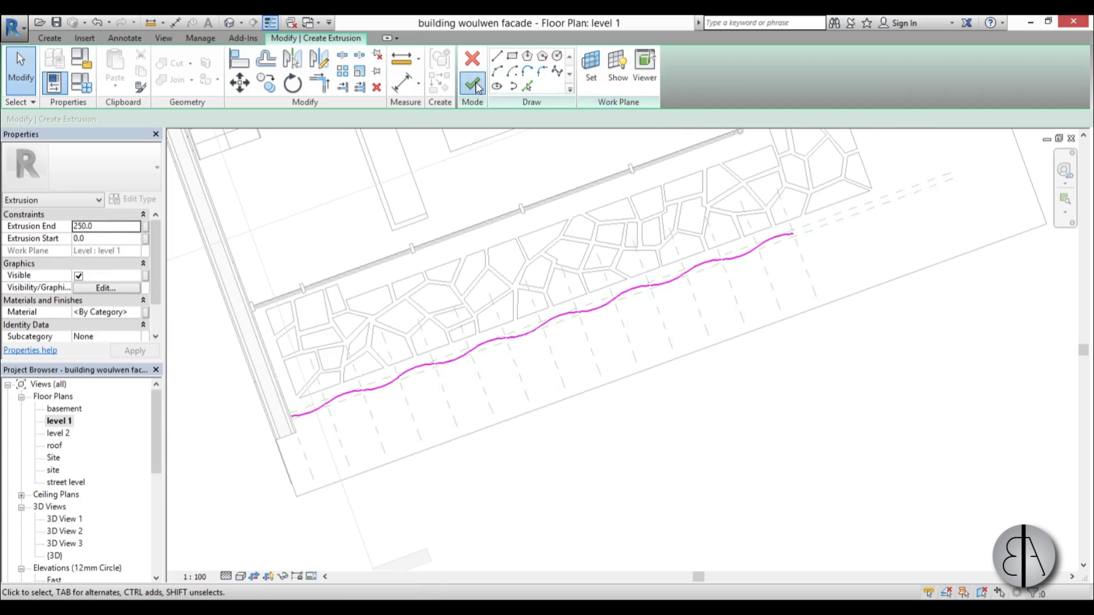
click(229, 25)
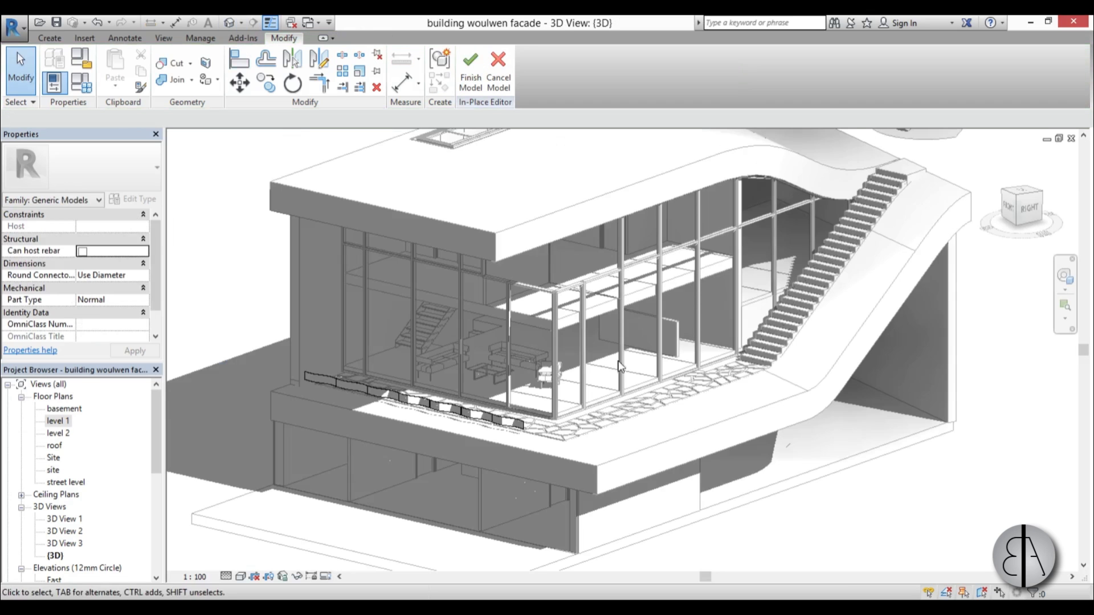
scroll(262, 424, up, 5)
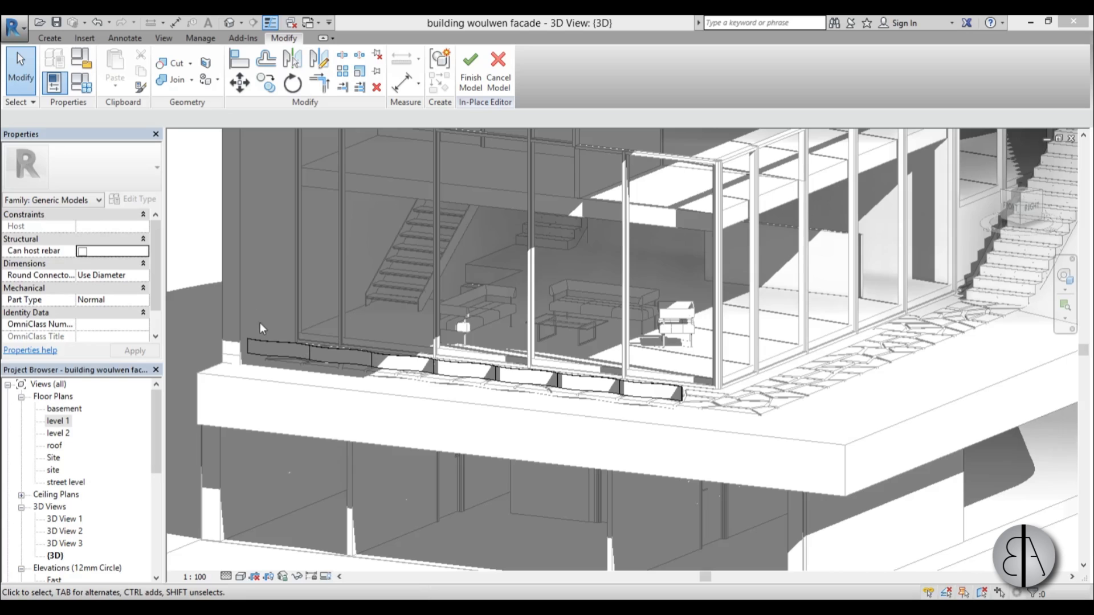
Select the wave extrusion and open the South elevation around it
click(268, 340)
scroll(450, 375, down, 4)
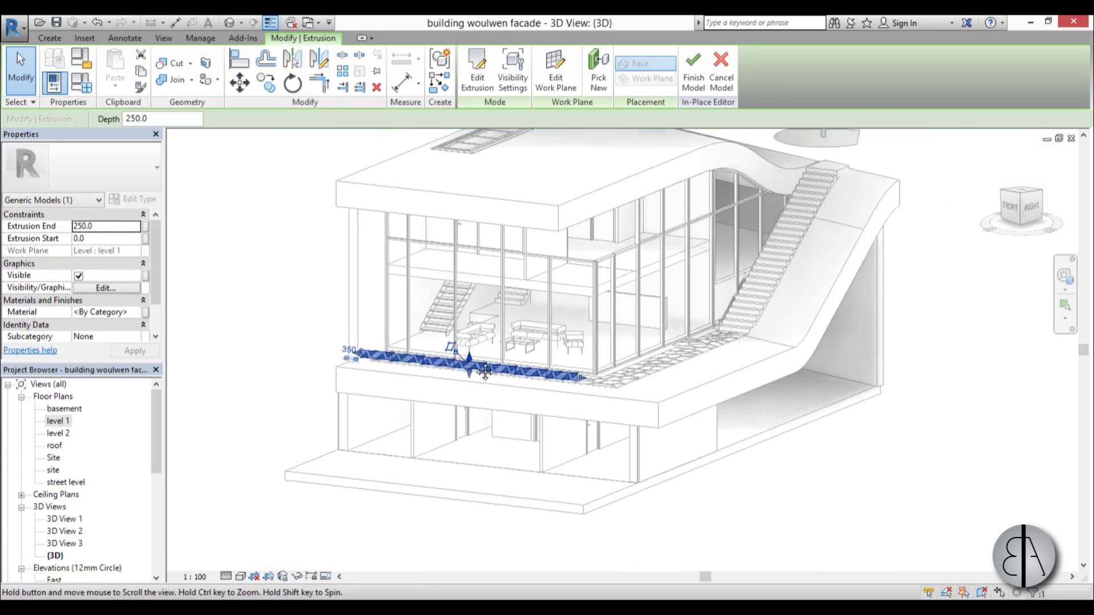
scroll(450, 374, up, 1)
drag(158, 448, 158, 501)
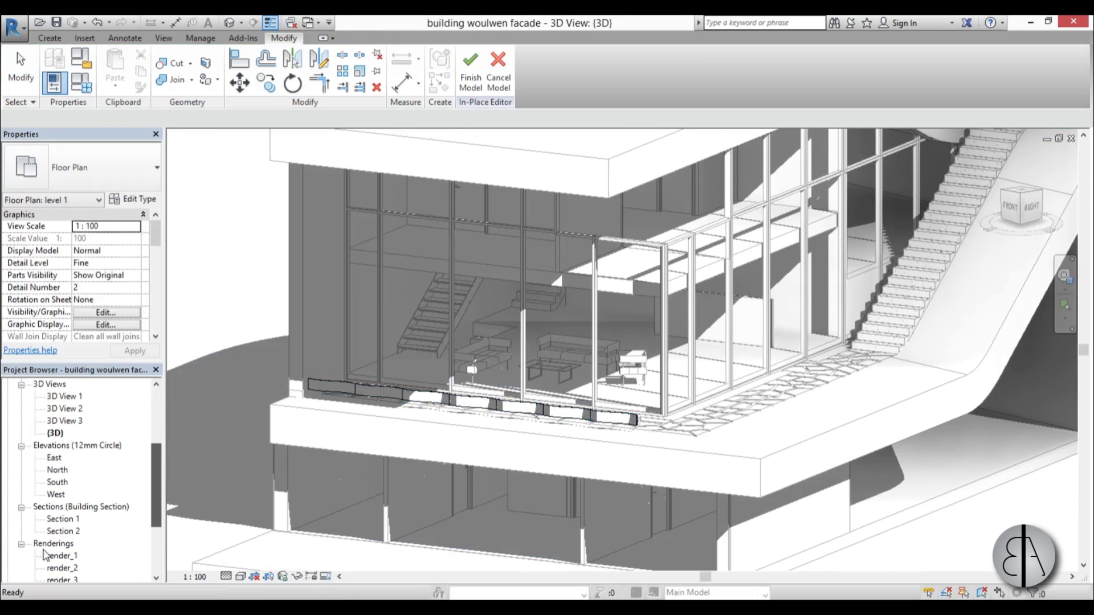
double_click(56, 483)
scroll(545, 498, up, 3)
scroll(649, 456, up, 3)
Copy the wave extrusion straight up with Constrain off and Multiple on, placing the first two copies at 600 mm intervals
key(c)
key(o)
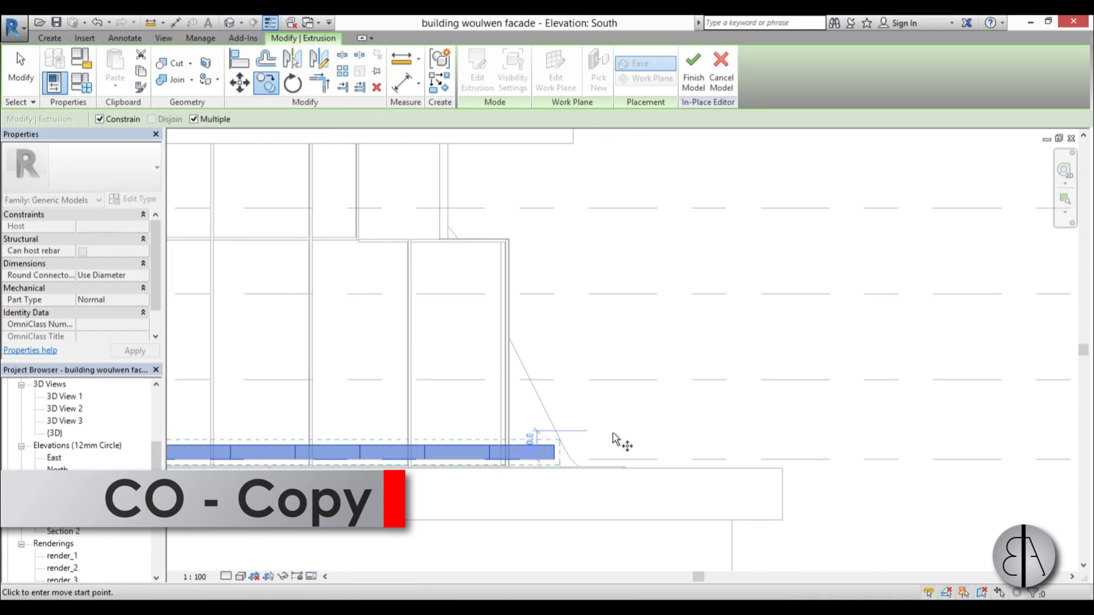
click(114, 119)
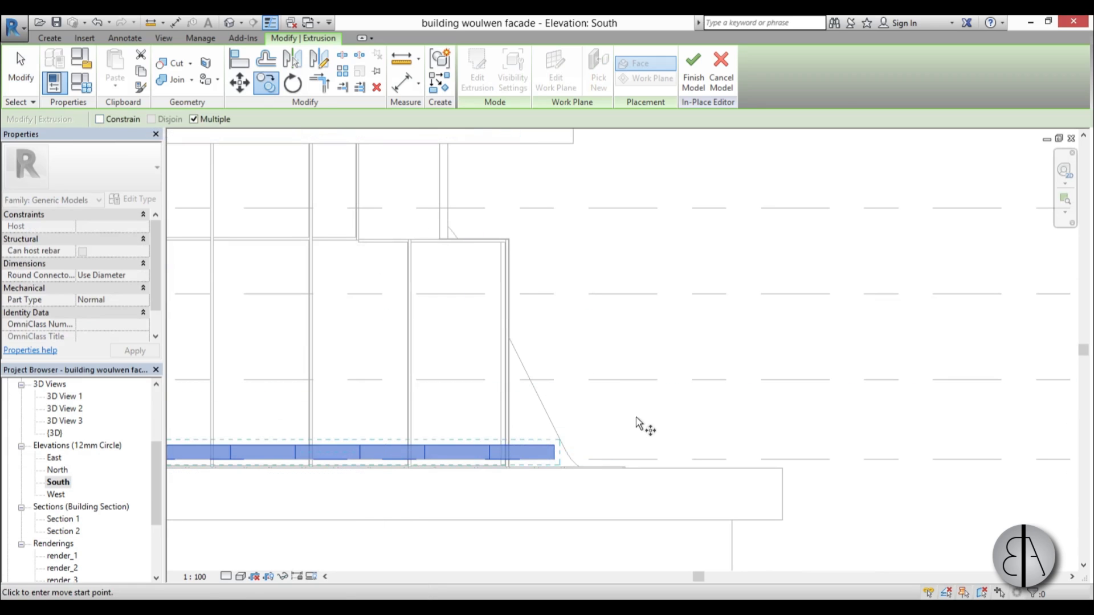
scroll(637, 422, down, 3)
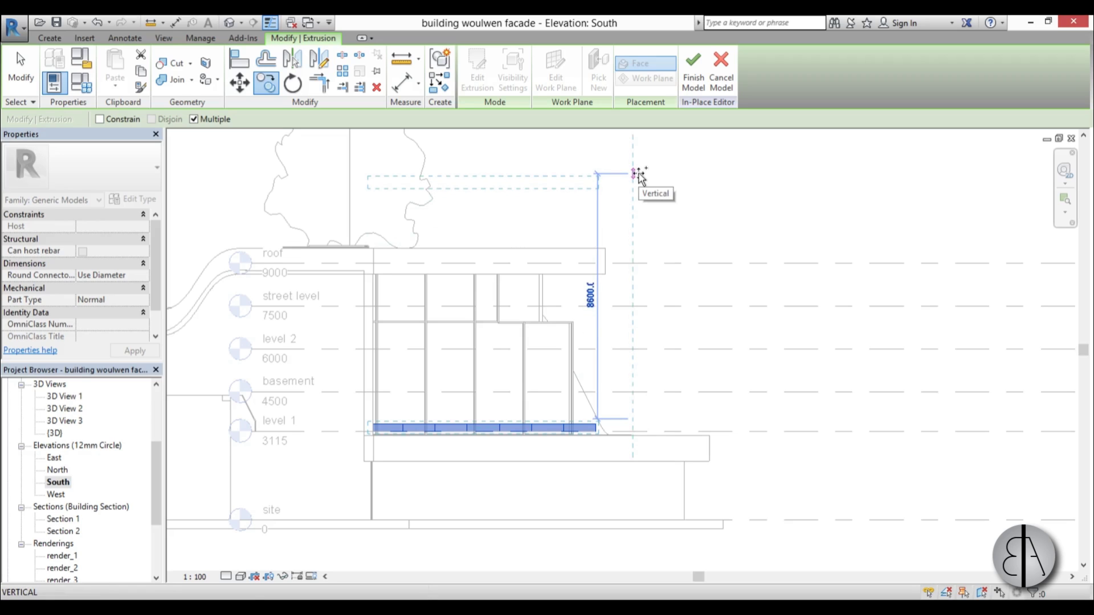
key(Return)
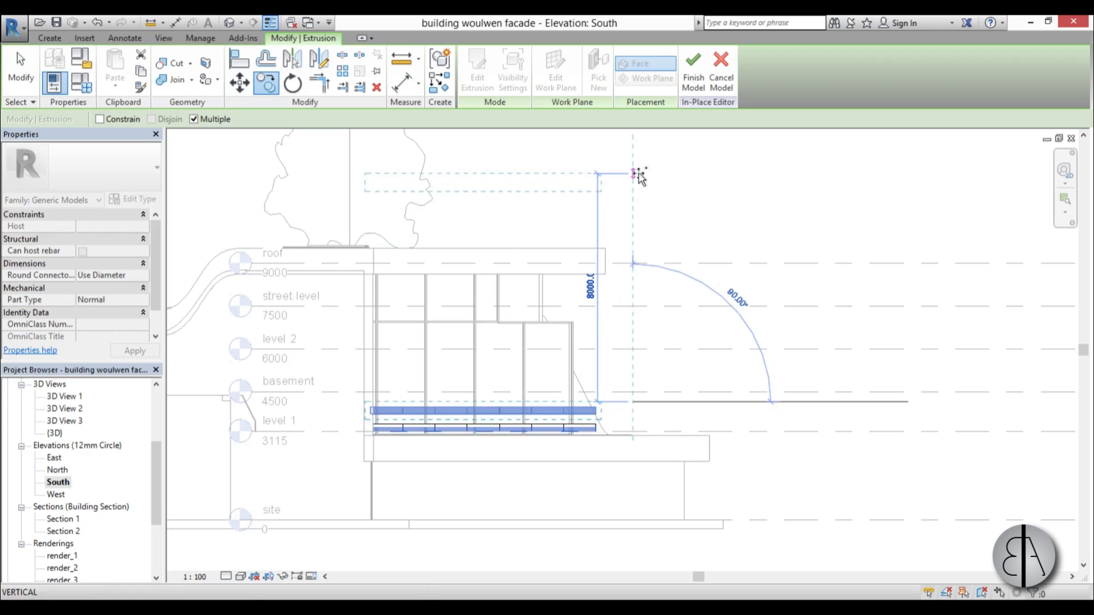
text(600)
key(Return)
Place further copies of the wave extrusion 600 mm above one another until they reach the roof slab
text(680)
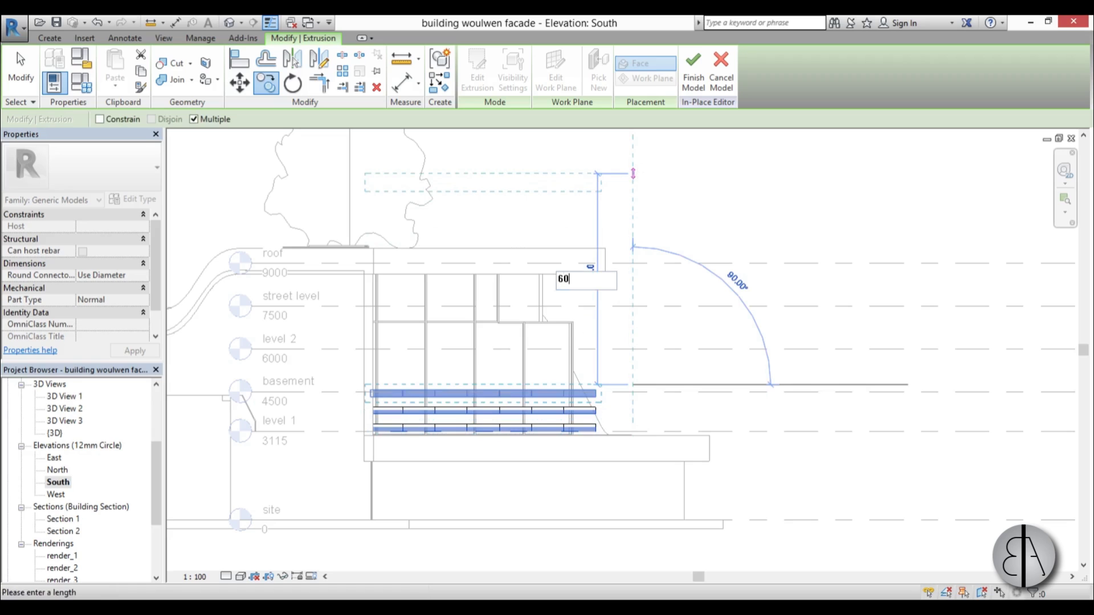
text(0)
key(Return)
text(600)
key(Return)
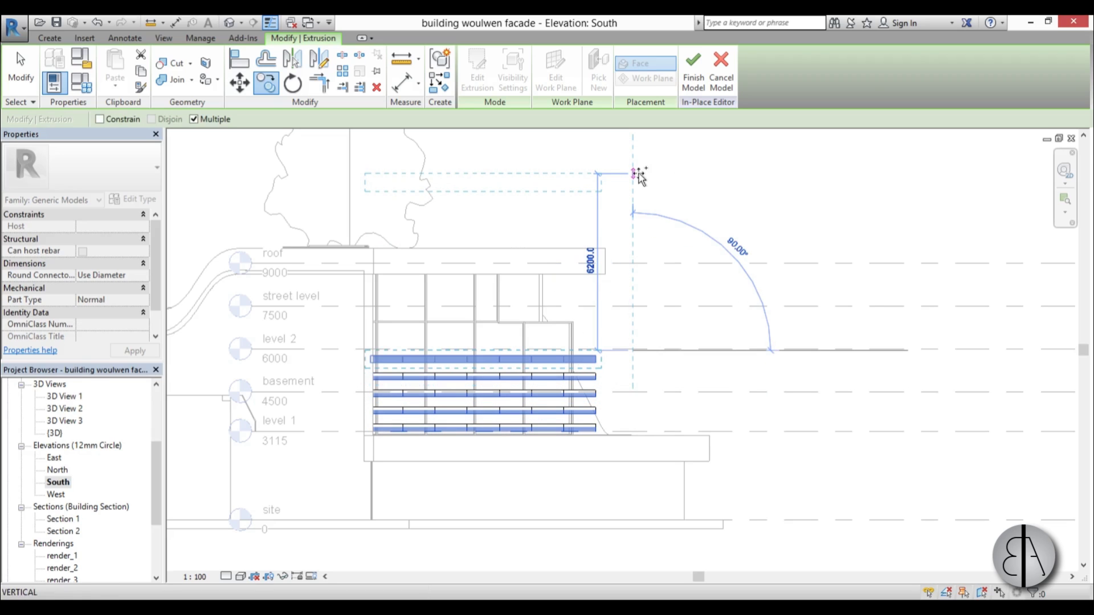
text(600)
key(Return)
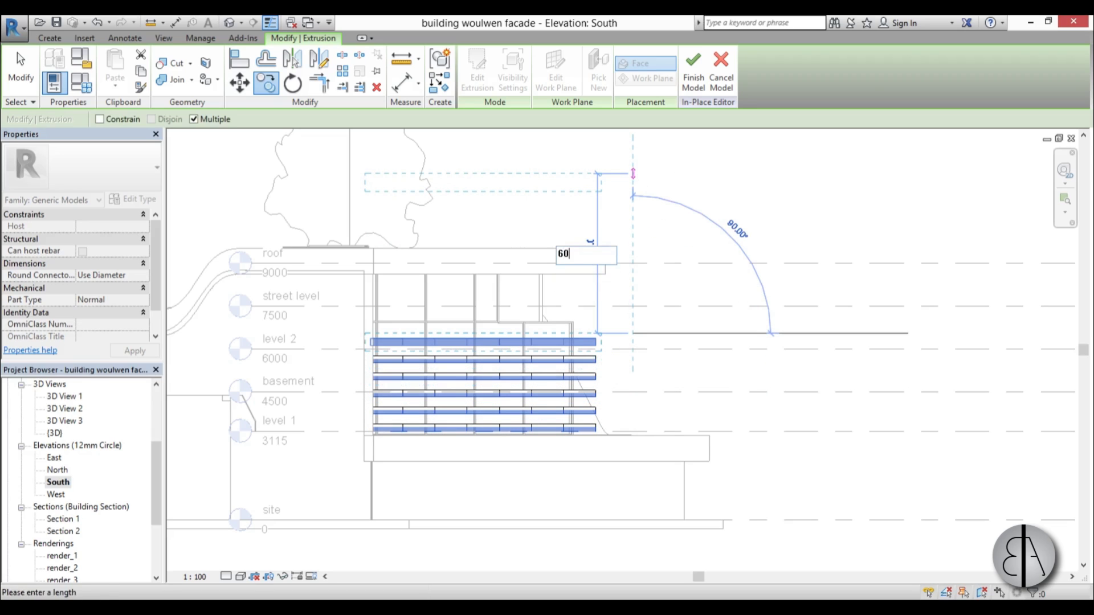
key(Return)
text(600)
key(Return)
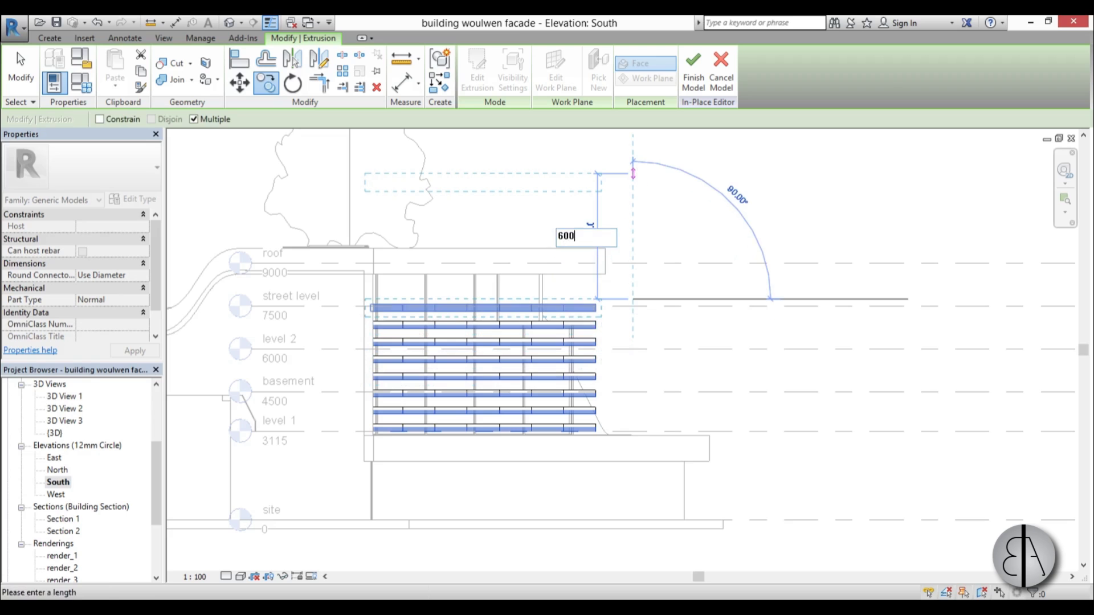
key(Return)
text(600)
key(Return)
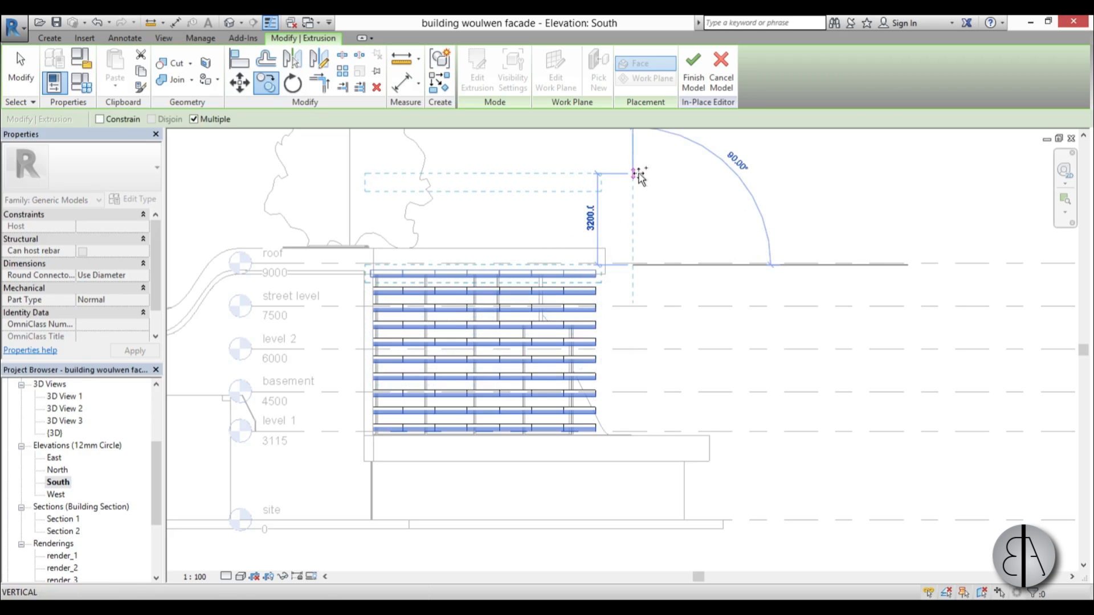
key(Escape)
Examine the stacked wave extrusions and their spacing in the South elevation
scroll(393, 303, up, 5)
middle_drag(392, 303, 393, 275)
scroll(393, 273, down, 1)
middle_drag(430, 355, 437, 310)
scroll(437, 308, down, 1)
middle_drag(459, 364, 456, 352)
scroll(416, 425, up, 2)
scroll(419, 421, down, 3)
middle_drag(412, 393, 408, 411)
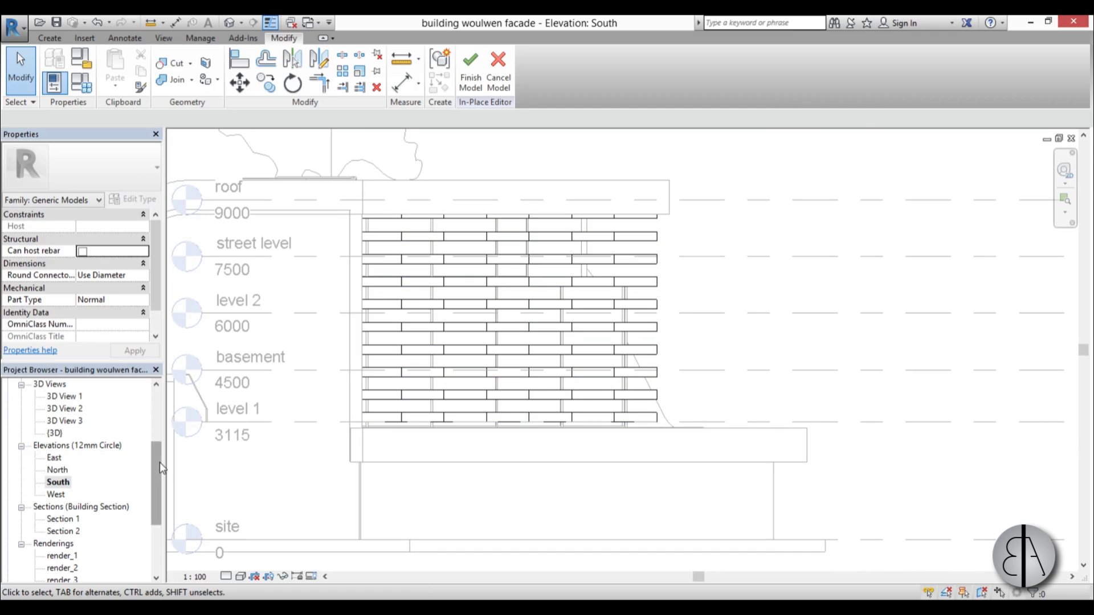
Open the level 1 floor plan around the wall end of the wave
scroll(160, 463, up, 3)
double_click(59, 421)
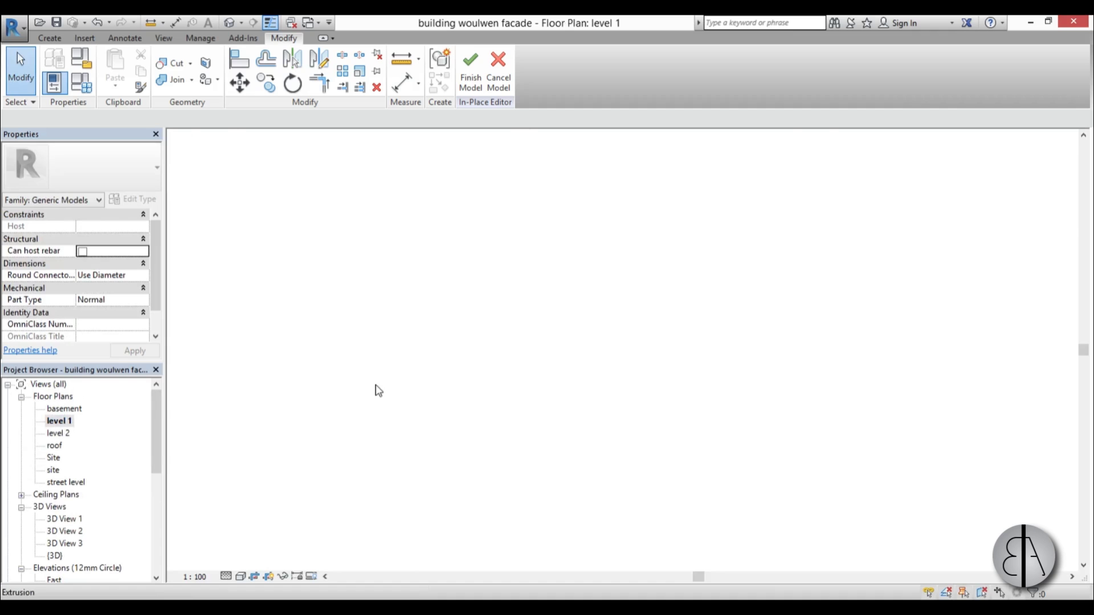
scroll(554, 415, down, 2)
middle_drag(554, 415, 598, 354)
scroll(454, 310, up, 4)
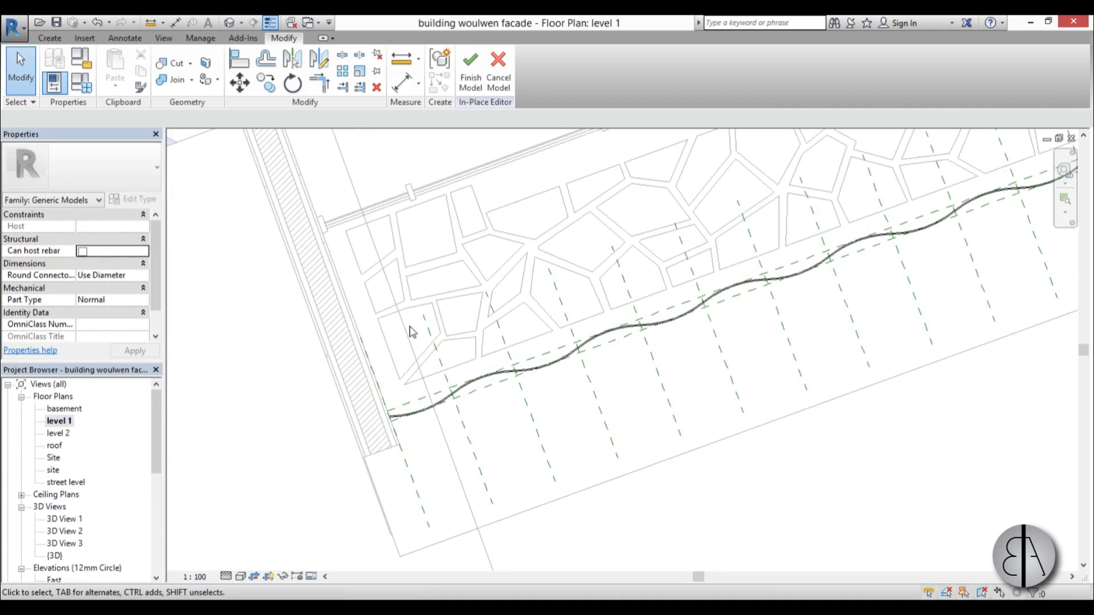
Draw a reference plane from the midpoint of the first arc outward past the terrace edge, at 70° parallel to the cross planes
click(49, 39)
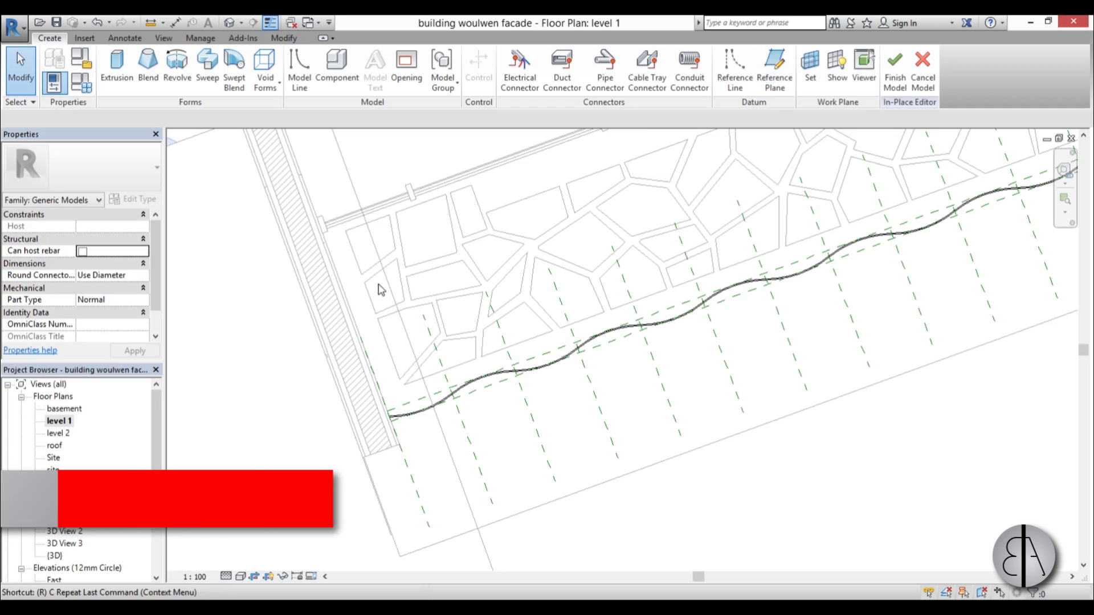
key(r)
key(p)
scroll(358, 347, up, 3)
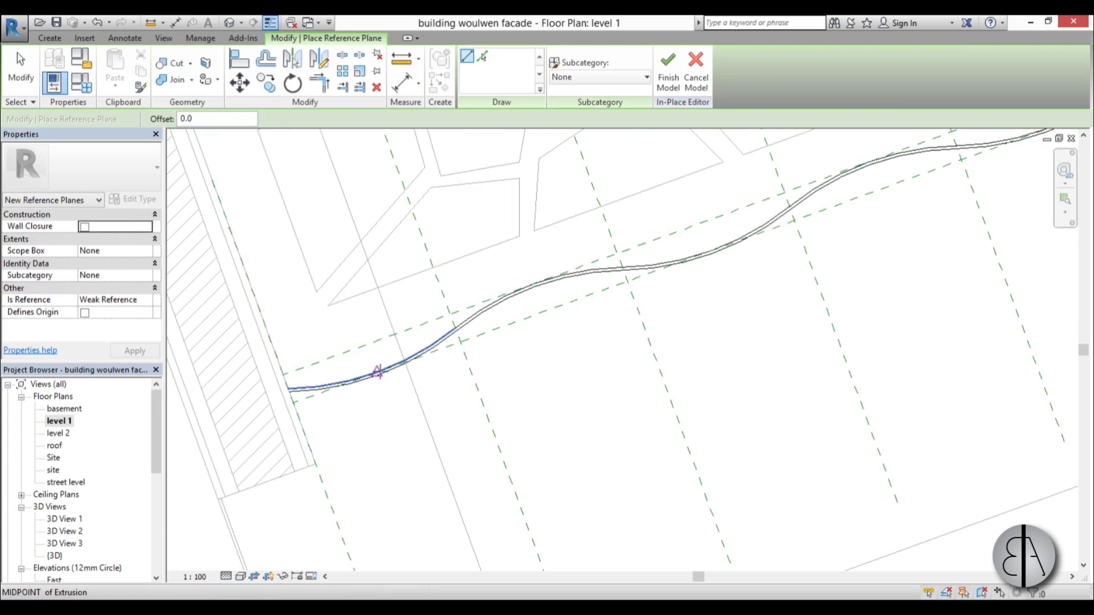
click(379, 371)
scroll(380, 372, down, 2)
scroll(380, 372, down, 1)
click(436, 528)
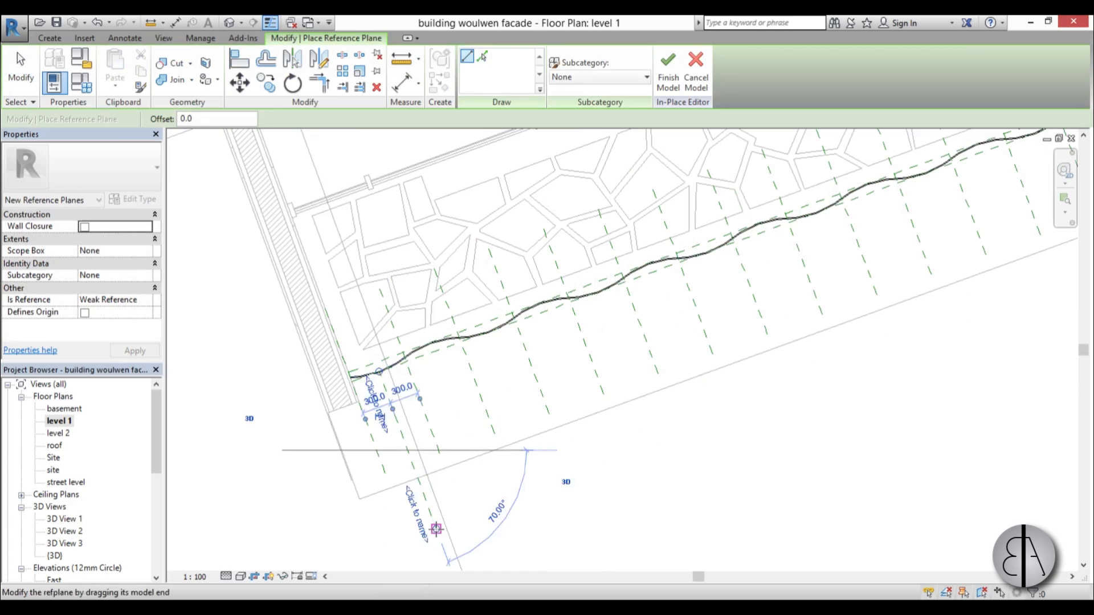
Extend the new reference plane's inner end across the wave and over the terrace paving
key(Escape)
drag(332, 236, 329, 234)
middle_drag(506, 500, 557, 401)
scroll(493, 444, up, 2)
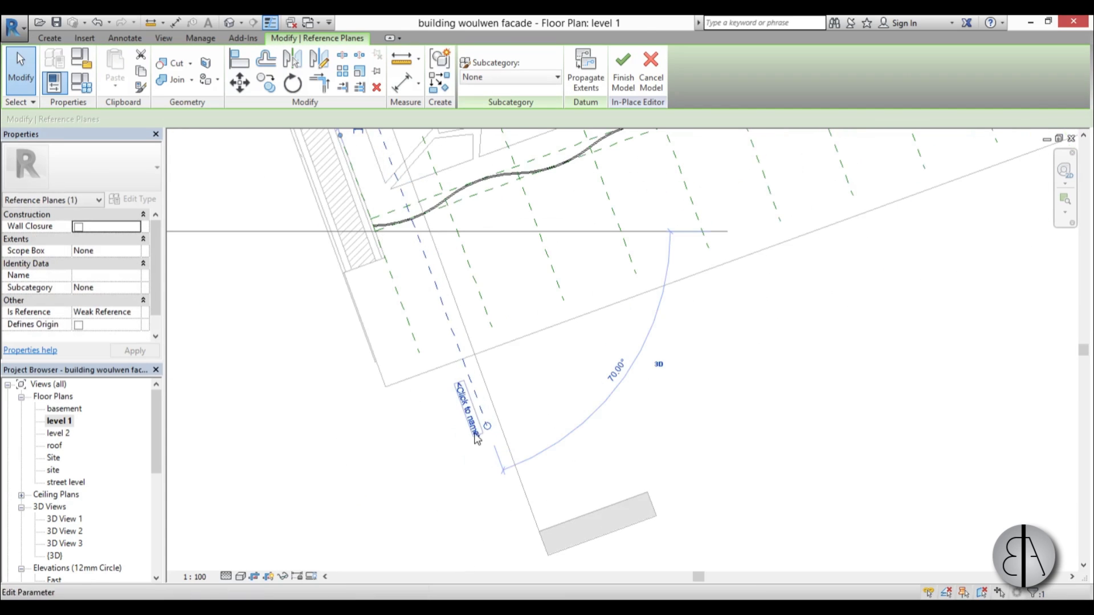
Name the new reference plane "vertical"
click(476, 437)
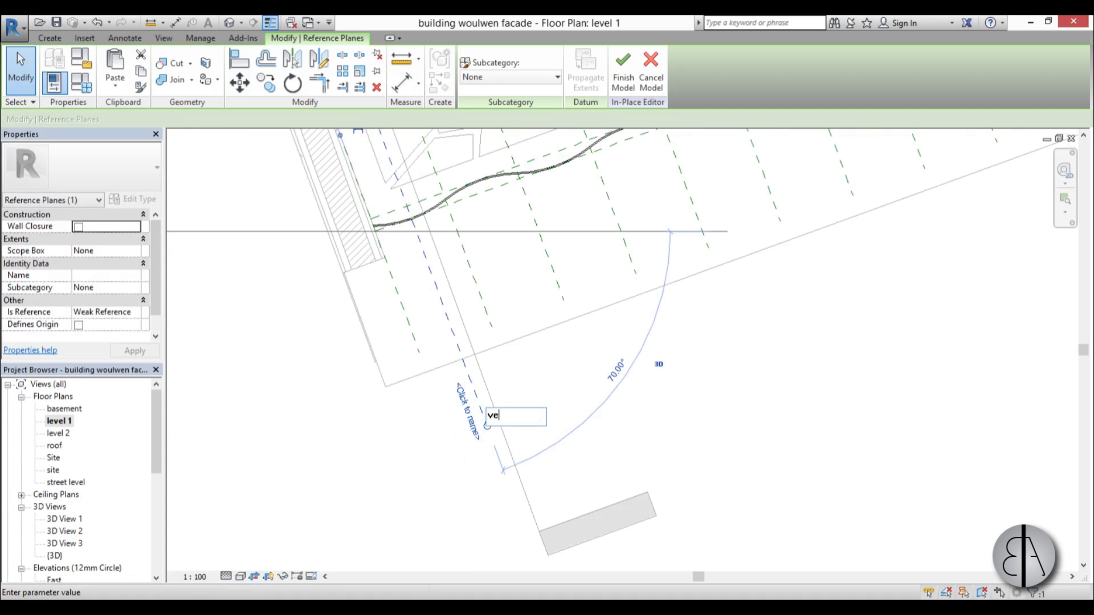
key(Return)
click(767, 410)
scroll(428, 277, down, 2)
middle_drag(428, 277, 436, 310)
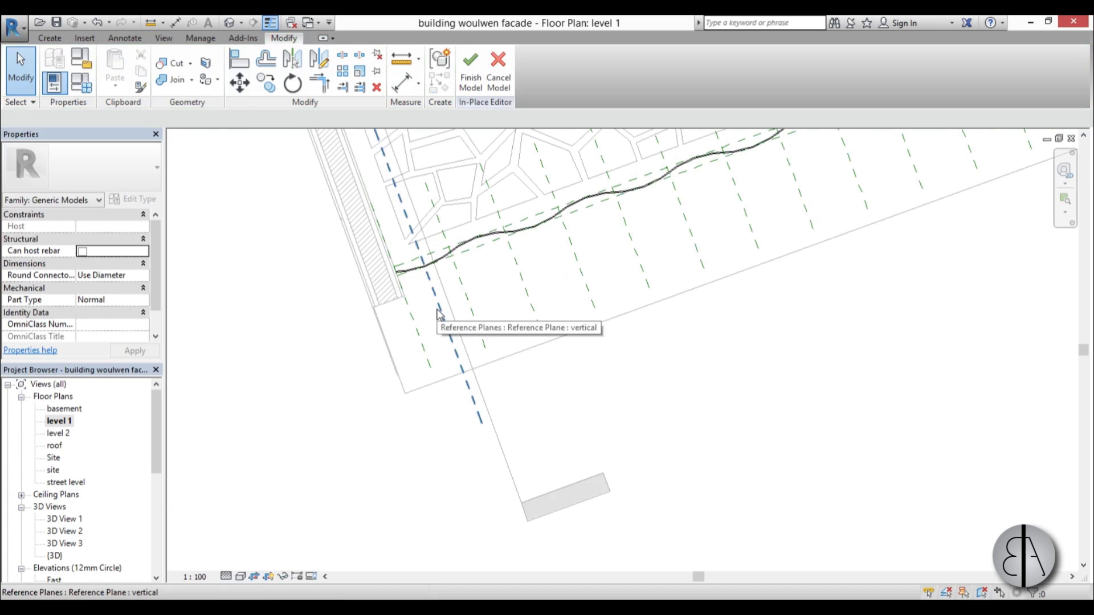
Open the Section 1 view around the stacked wave slats above the terrace
scroll(439, 315, down, 2)
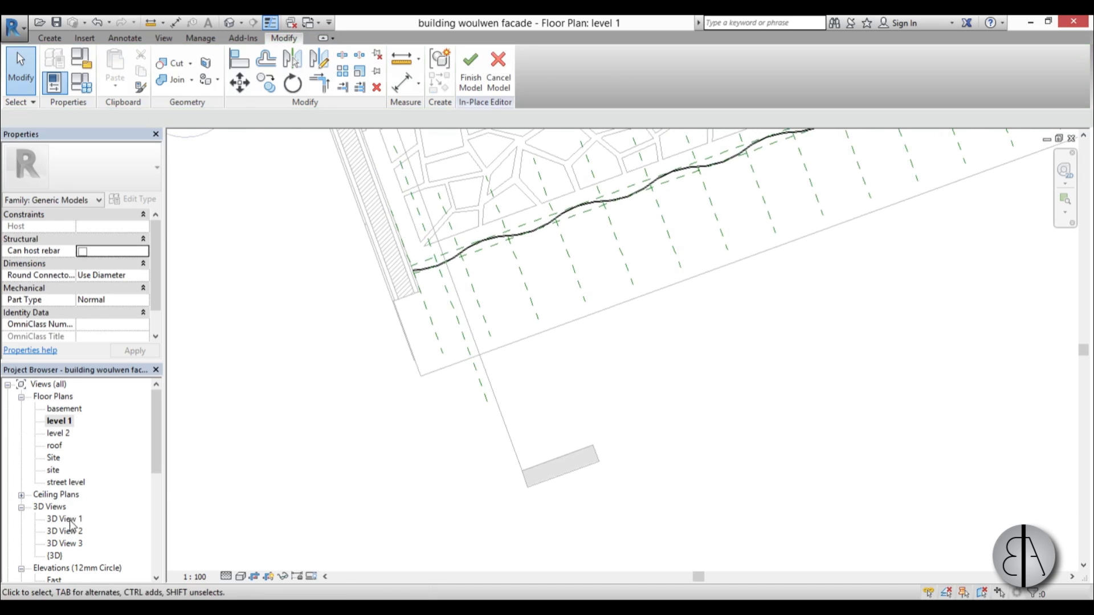
drag(155, 459, 154, 505)
scroll(495, 452, down, 2)
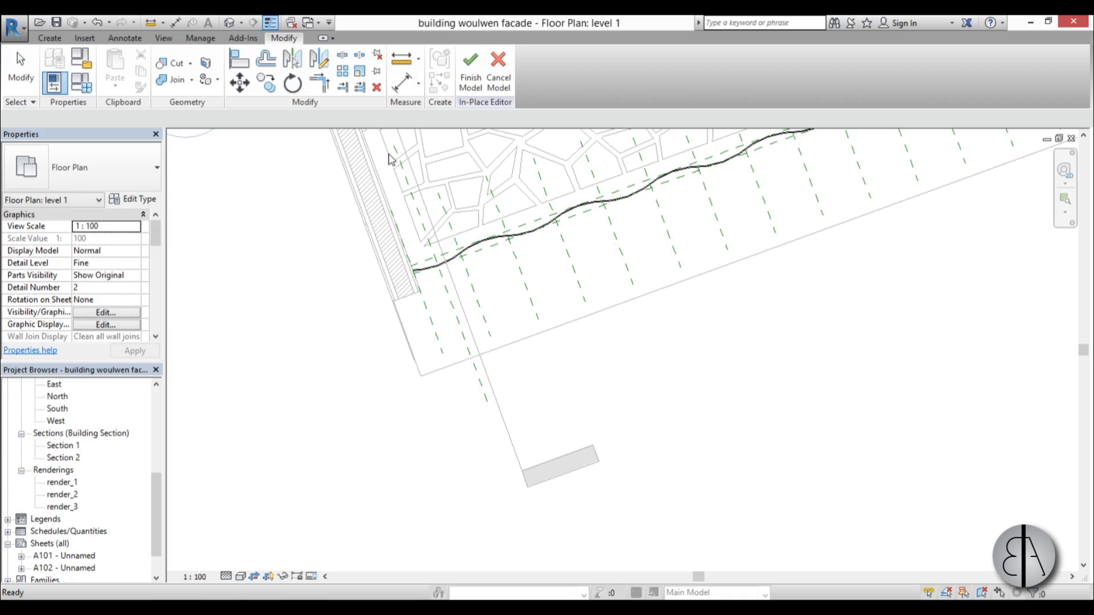
double_click(64, 446)
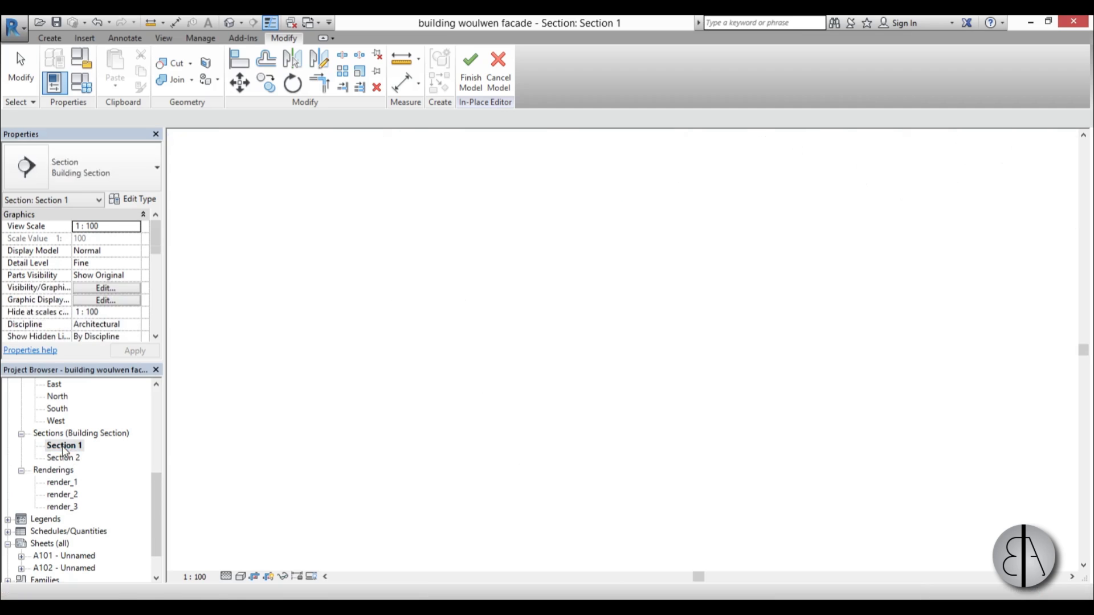
scroll(602, 365, down, 2)
middle_drag(575, 413, 546, 456)
scroll(560, 365, up, 3)
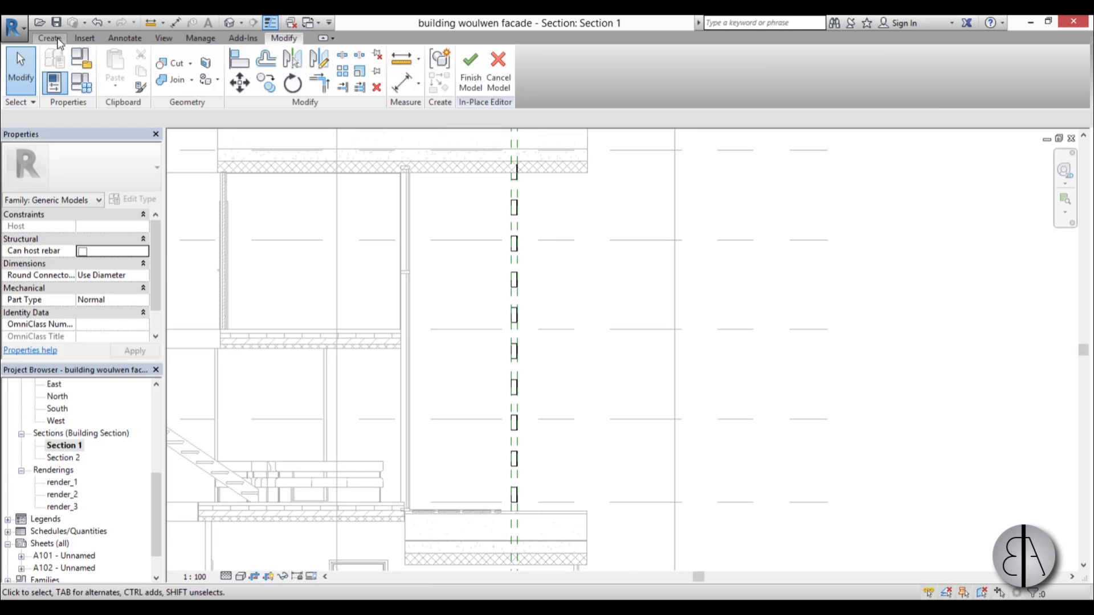
Start an extrusion with the named reference plane "vertical" as its work plane
click(57, 39)
click(120, 80)
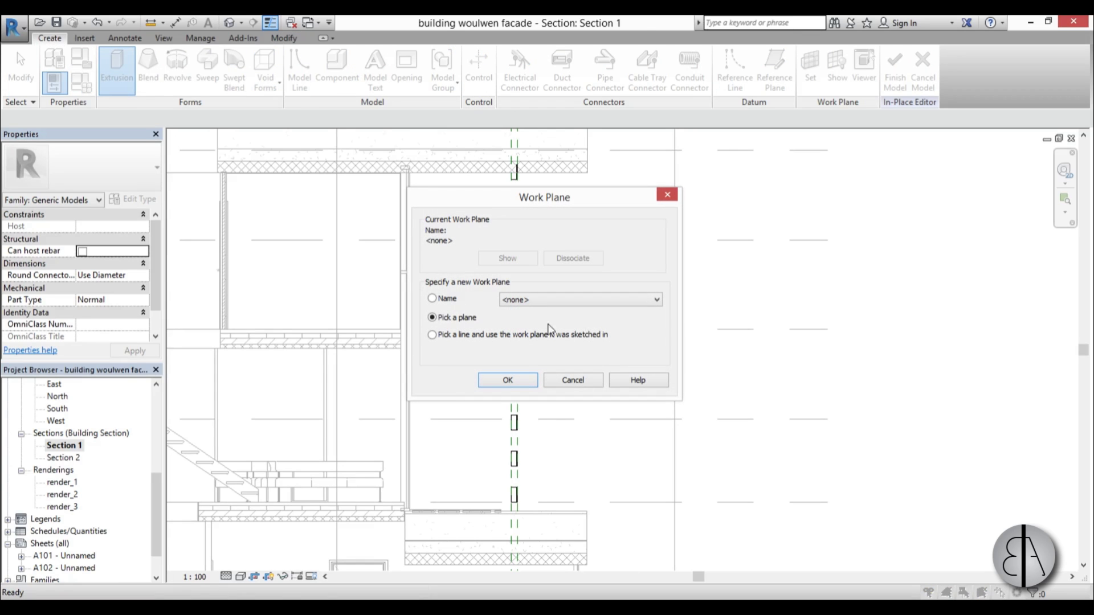
click(454, 302)
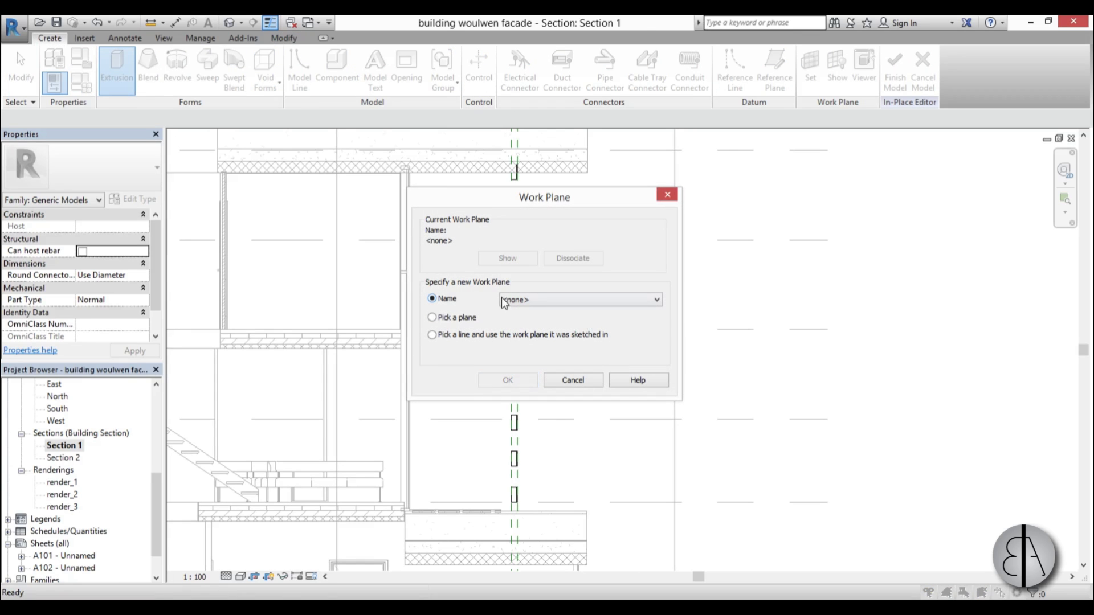
click(524, 302)
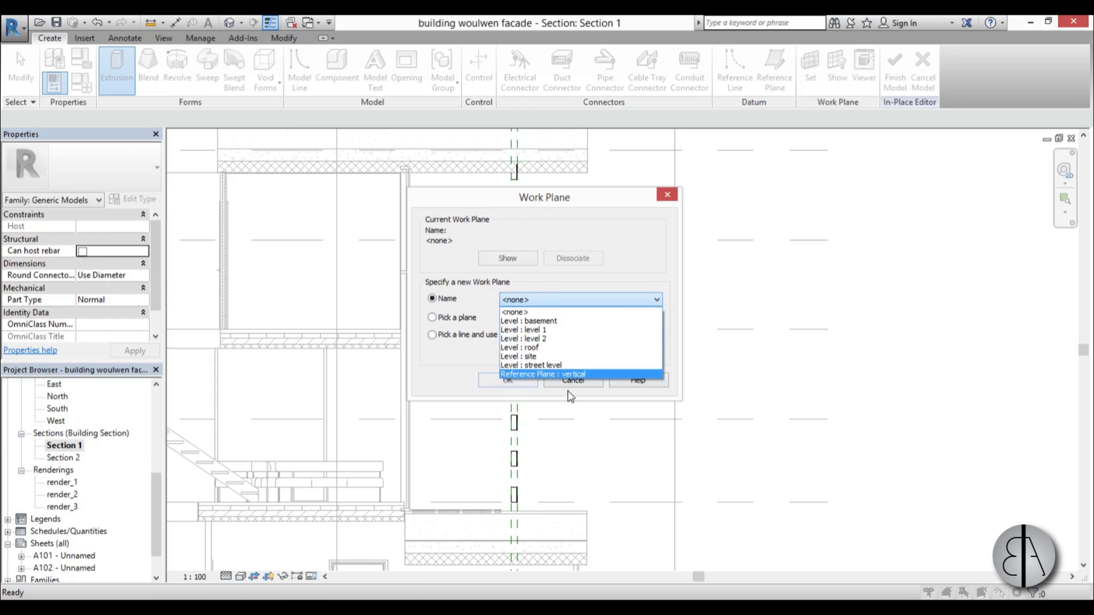
click(513, 375)
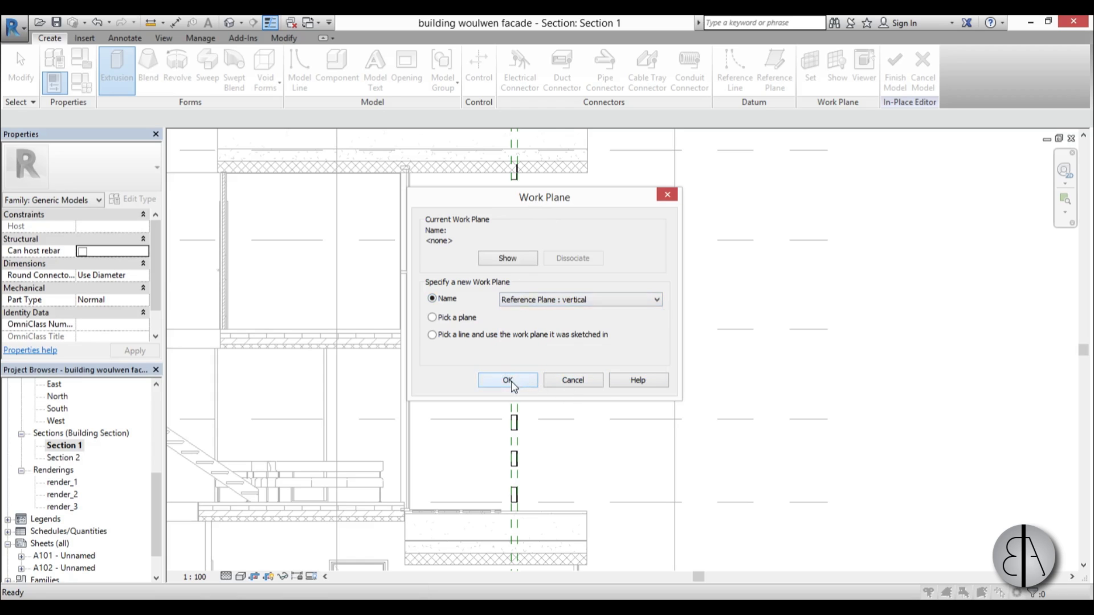
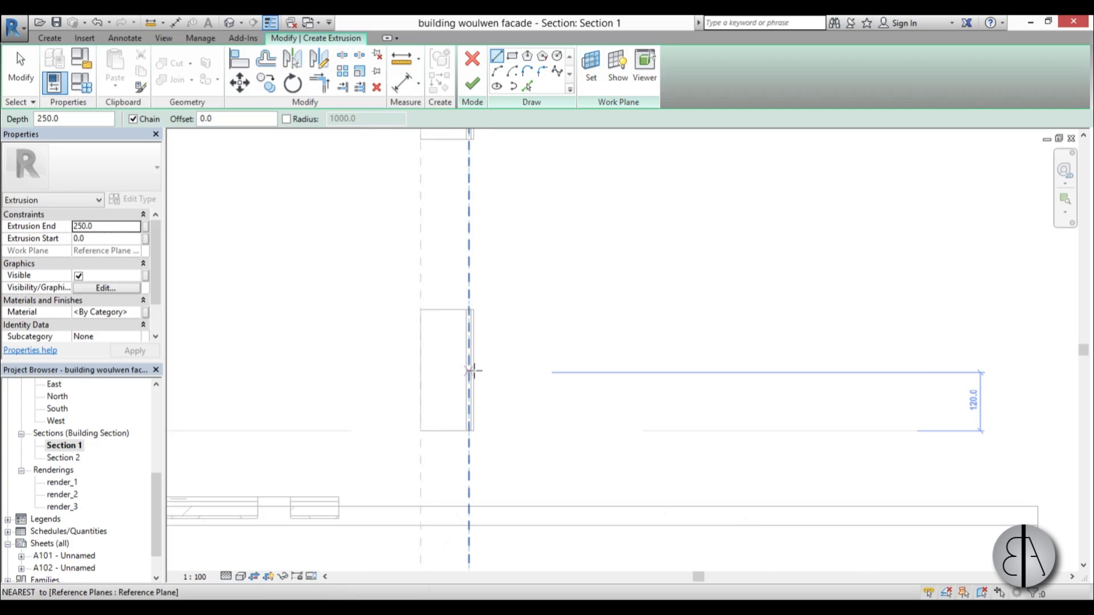
Sketch a 250 mm helper line down the lowest slat at the outer reference plane, plus a 125 mm horizontal line inward from its midpoint
scroll(464, 371, up, 2)
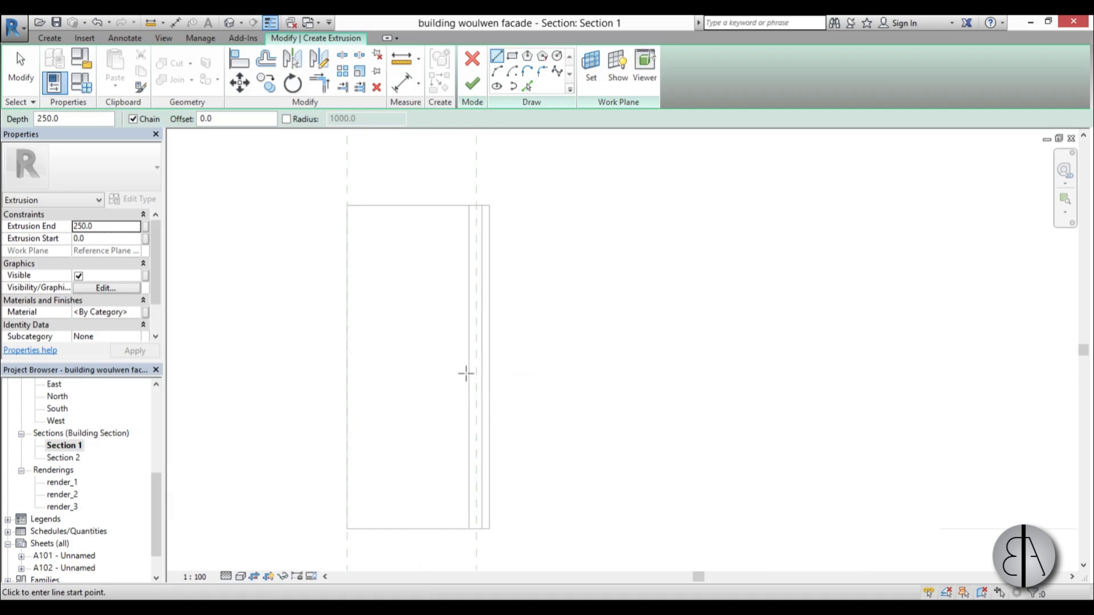
click(476, 205)
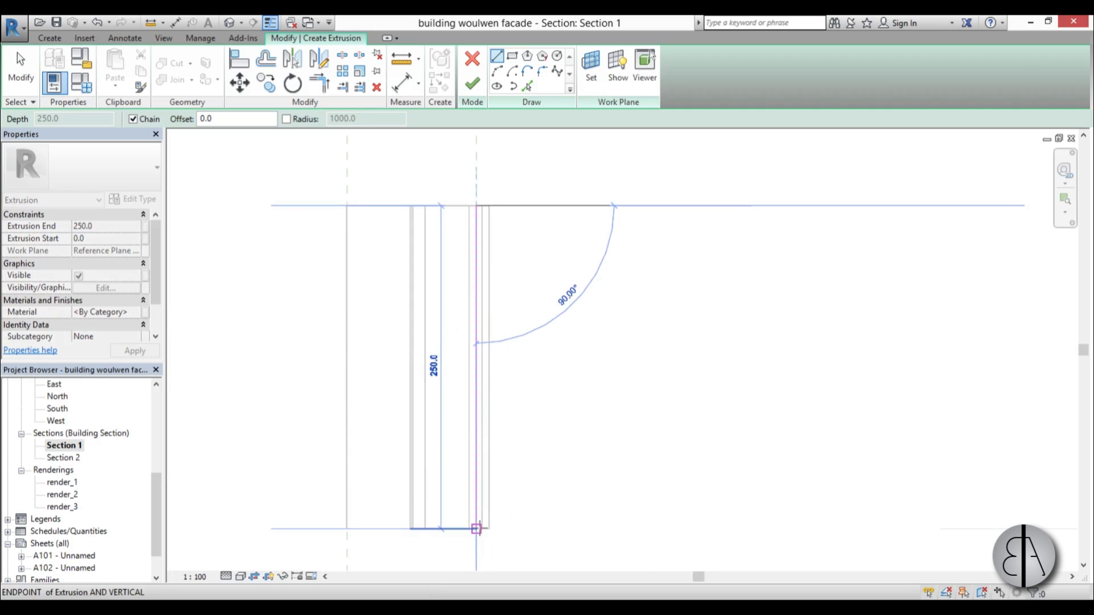
click(477, 528)
click(477, 368)
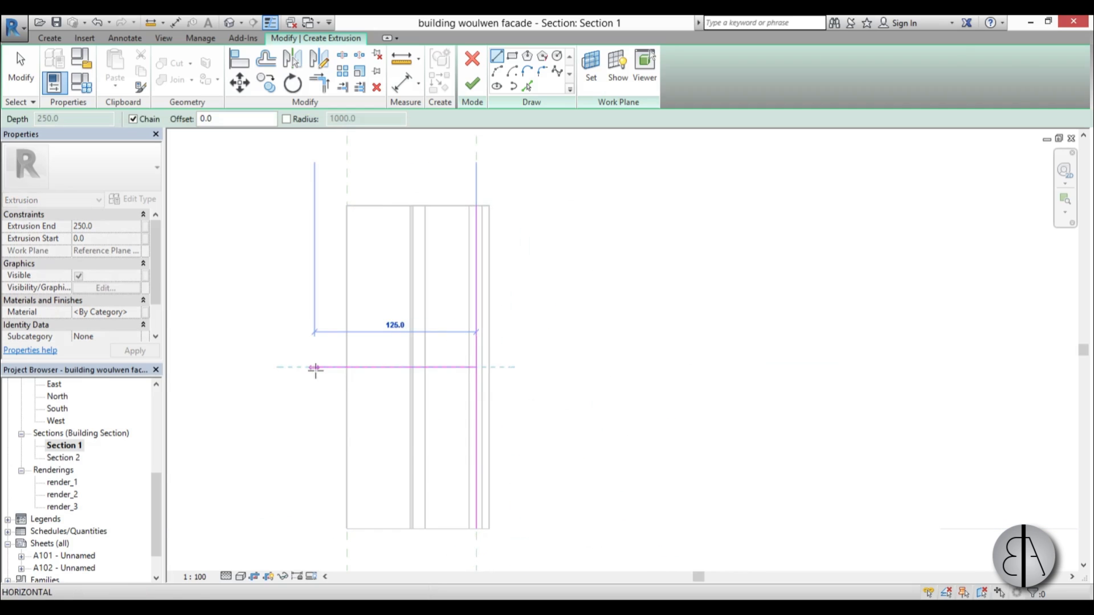
click(315, 367)
key(Escape)
Sketch a horizontal helper line inward from the mid-height of the second slat, past the inner reference plane
scroll(593, 408, down, 3)
middle_drag(593, 407, 549, 488)
scroll(532, 462, down, 2)
scroll(501, 298, up, 2)
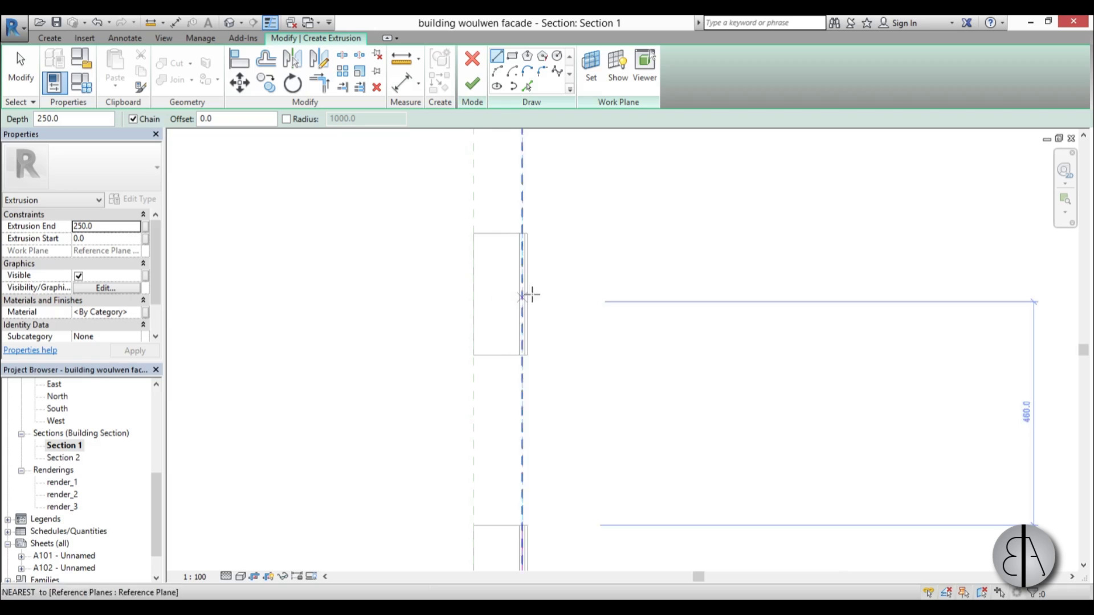
click(497, 295)
click(421, 295)
key(Escape)
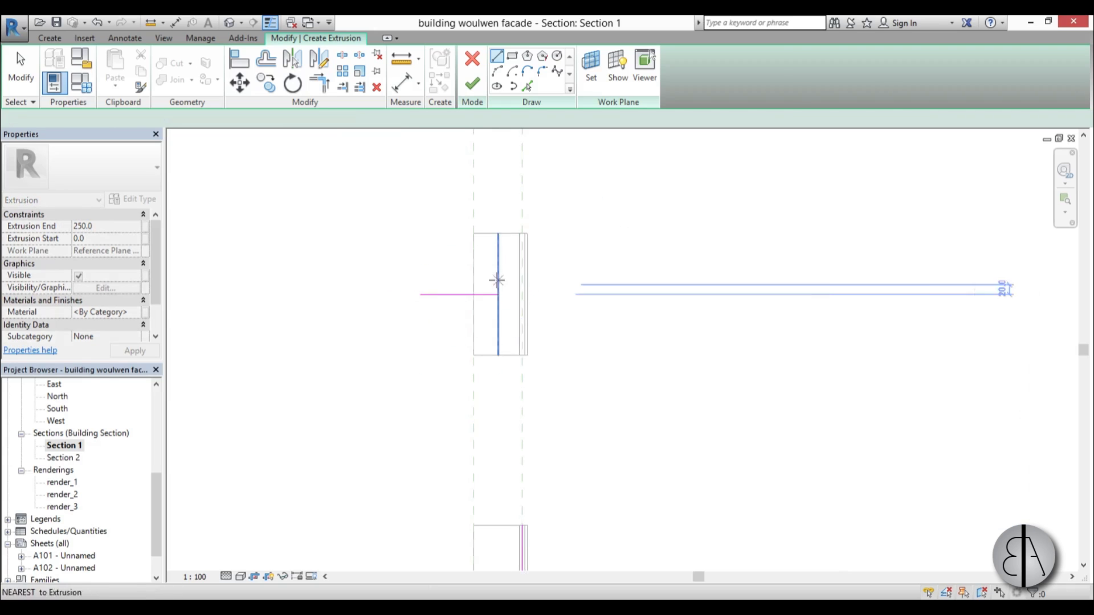
Connect the two horizontal helper lines with a vertical line between the centres of the two lowest slats
scroll(505, 315, down, 3)
middle_drag(506, 315, 512, 266)
scroll(507, 254, up, 1)
click(505, 251)
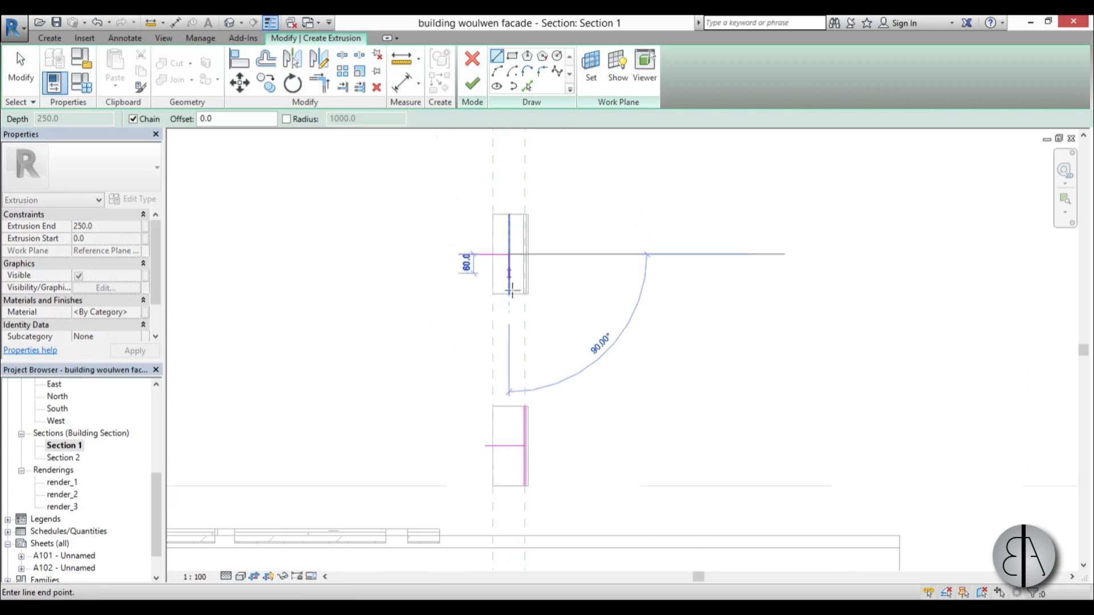
click(508, 444)
key(Escape)
key(Escape)
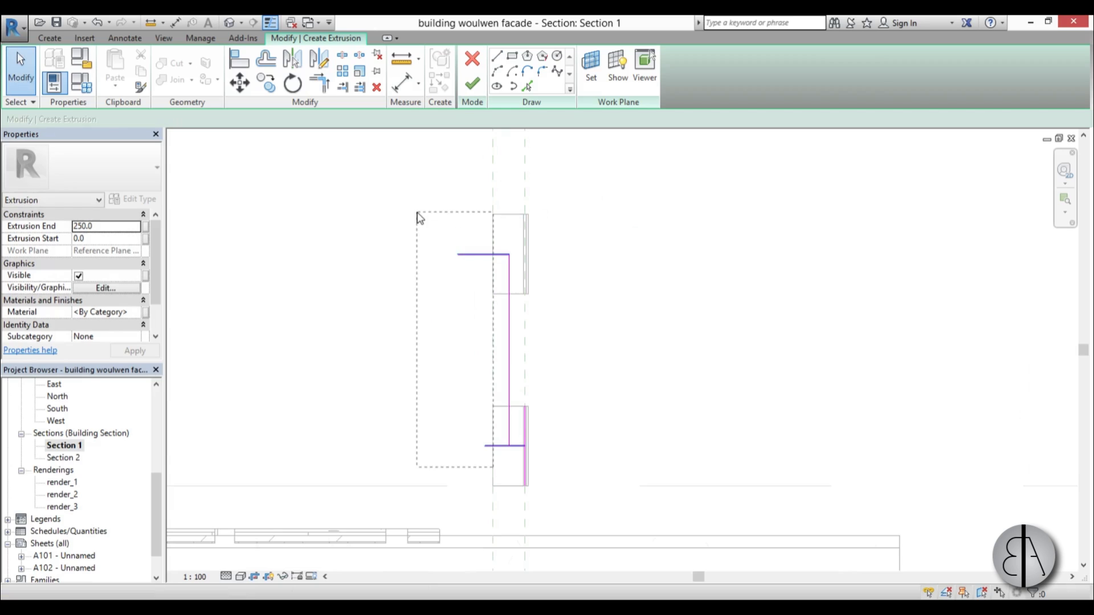
key(Escape)
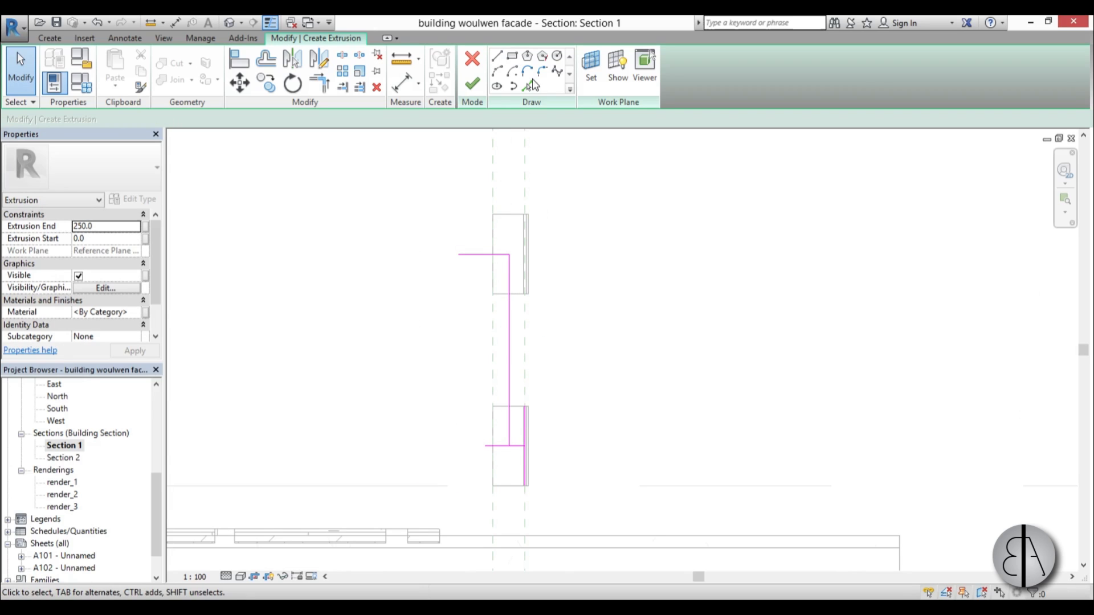
Sketch a 100 mm horizontal line between the two reference planes through the midpoint of the vertical helper line
click(497, 57)
scroll(512, 325, up, 3)
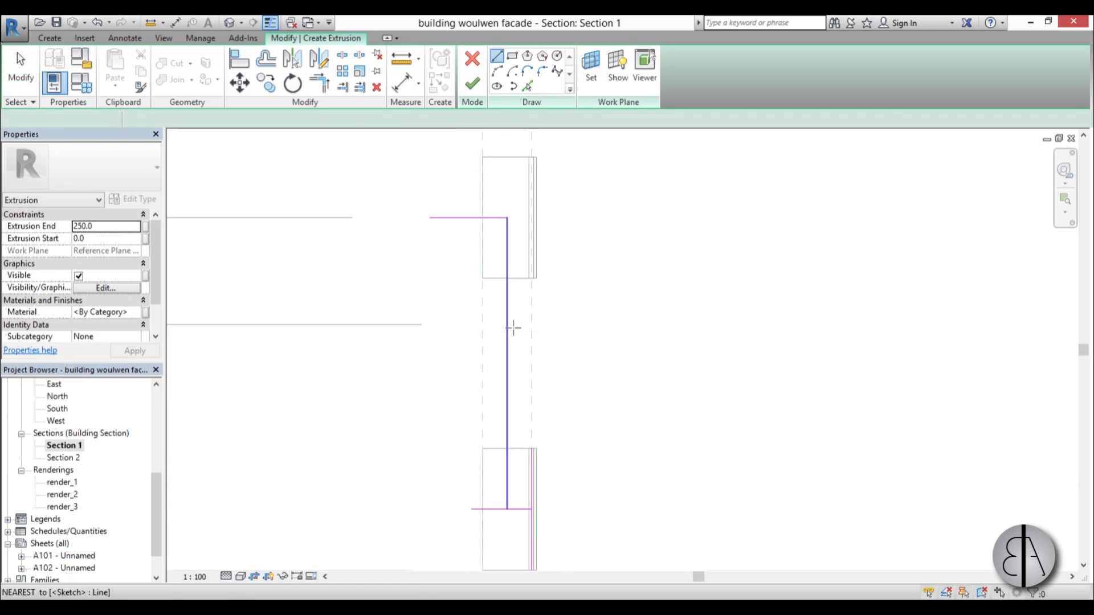
click(506, 369)
click(534, 369)
key(Escape)
key(Escape)
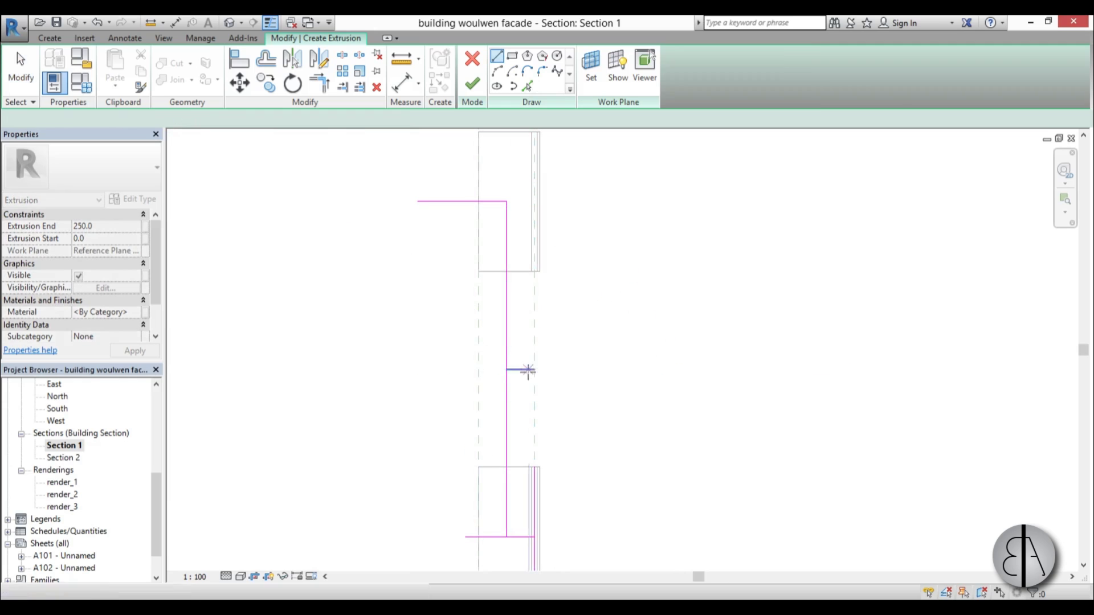
click(512, 370)
drag(509, 370, 478, 369)
key(Escape)
scroll(496, 330, down, 2)
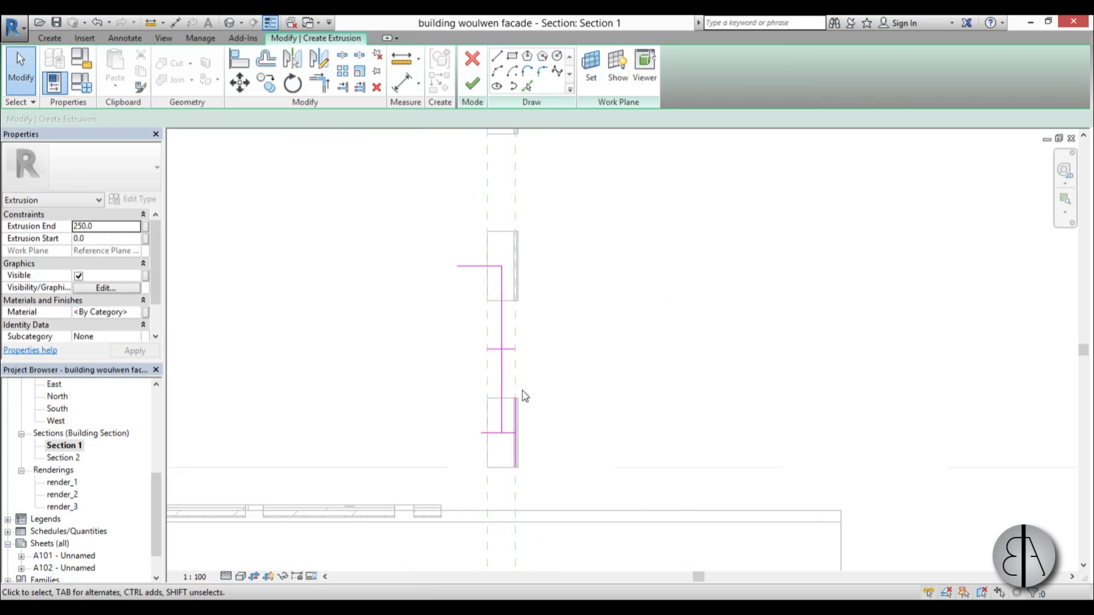
middle_drag(511, 389, 511, 372)
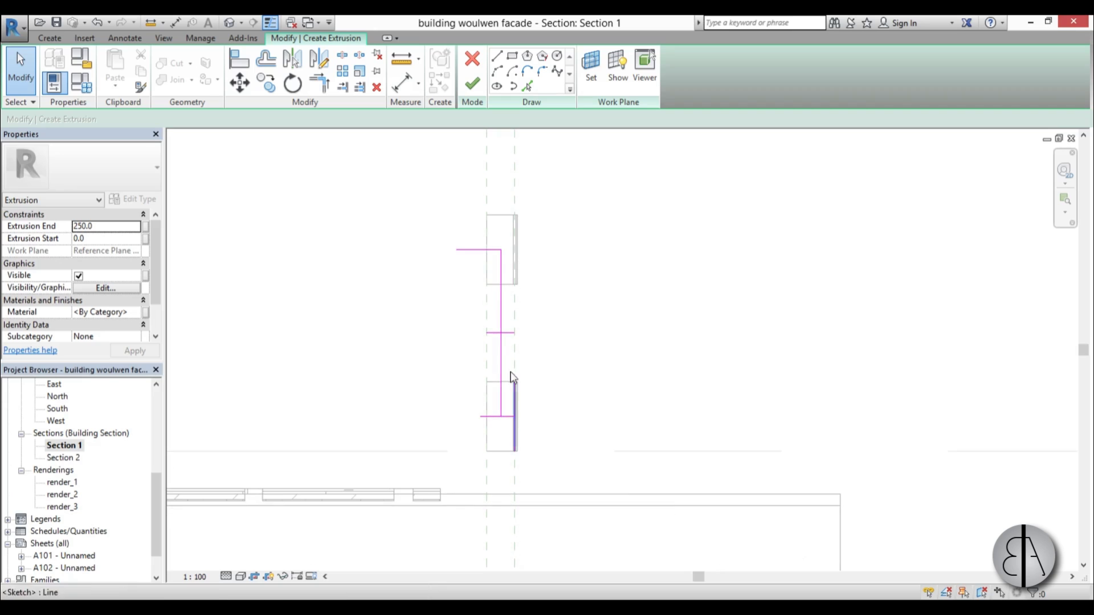
Copy the short horizontal line upward twice, each copy one slat spacing higher, midway between the next slats
click(514, 338)
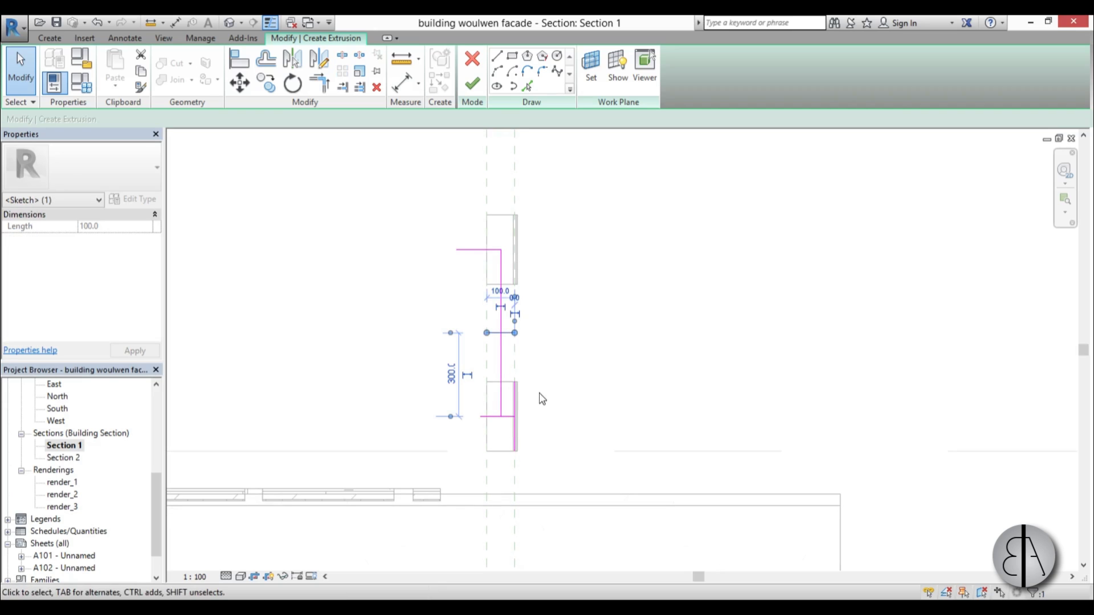
key(c)
key(o)
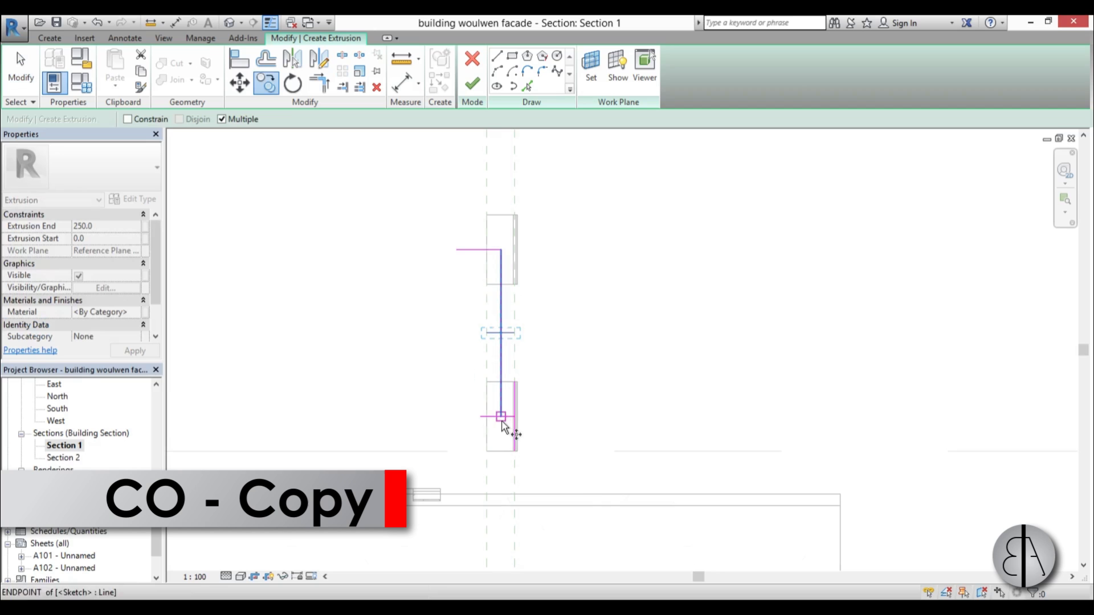
click(501, 420)
click(500, 249)
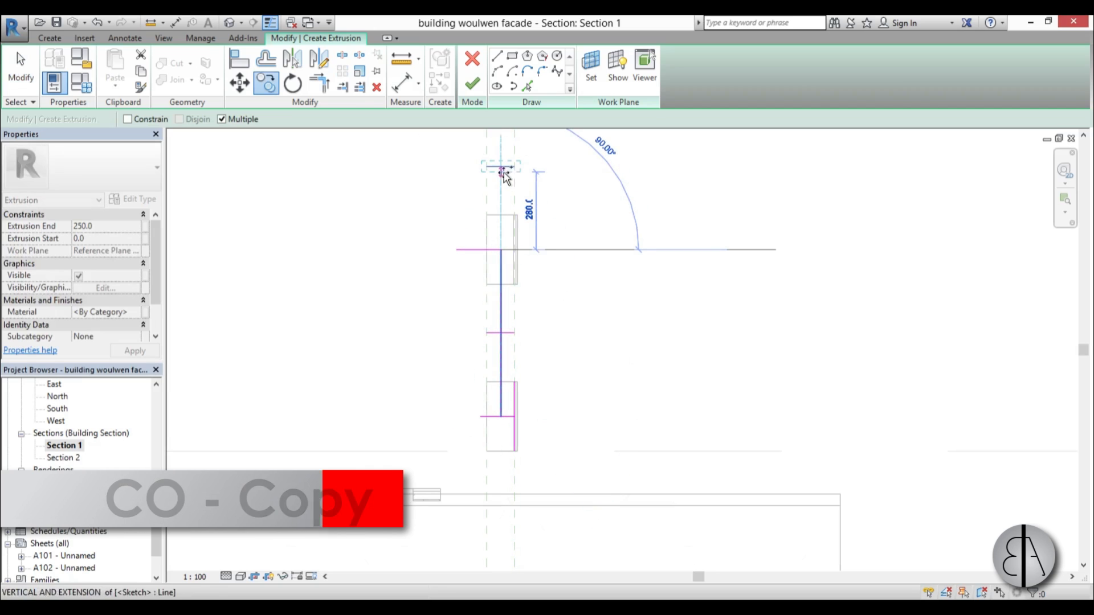
middle_drag(526, 208, 539, 370)
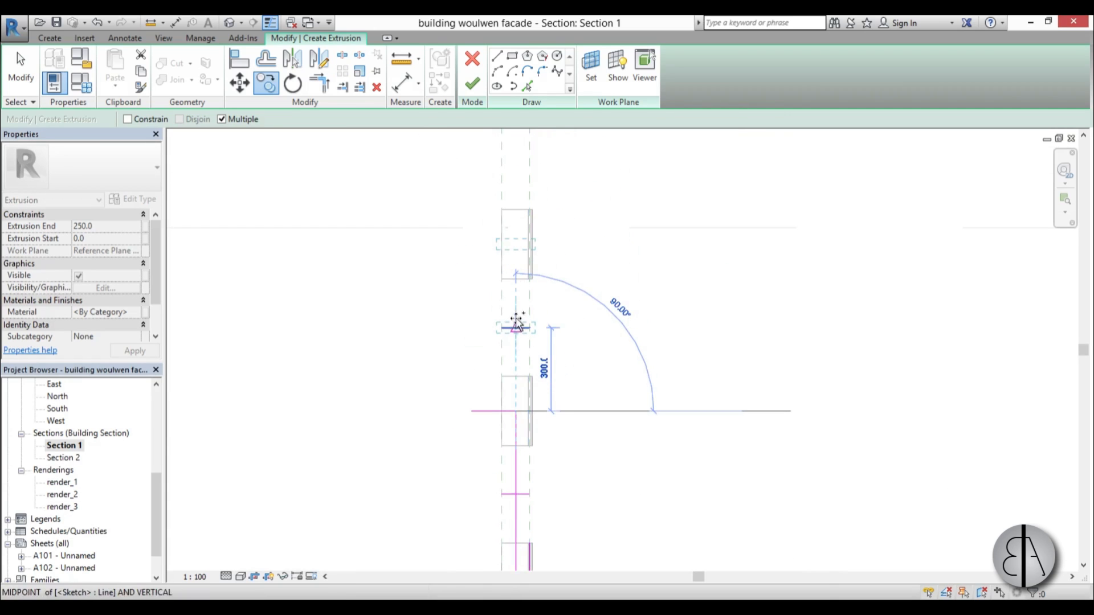
click(516, 249)
scroll(515, 246, down, 2)
key(Escape)
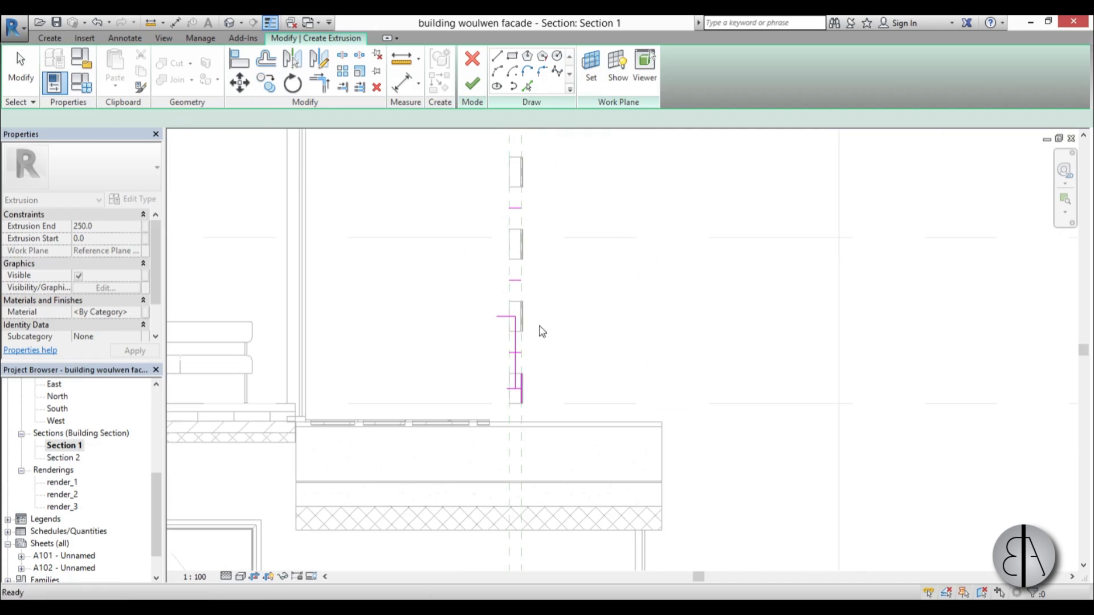
Delete the four helper lines around the two lowest slats, keeping the three short horizontal lines
scroll(537, 326, up, 1)
scroll(529, 288, down, 1)
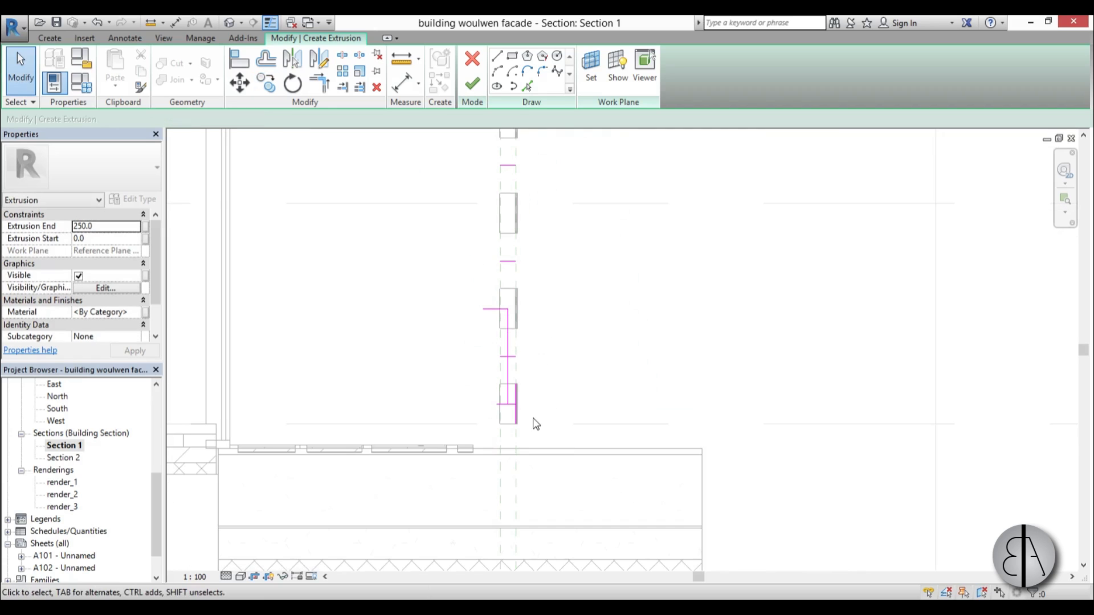
drag(467, 383, 466, 381)
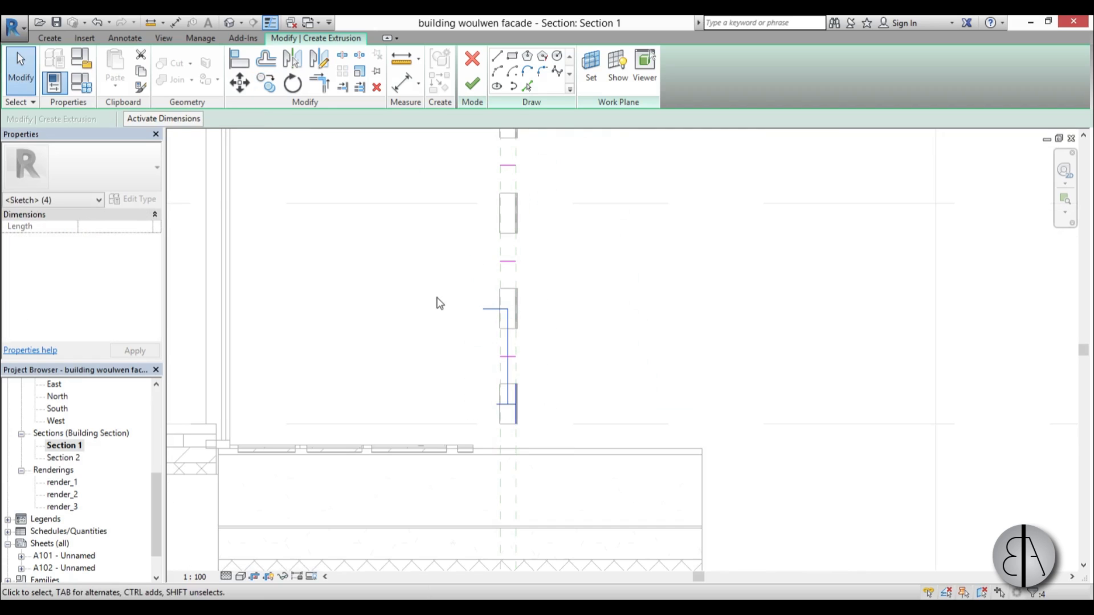
key(Delete)
scroll(604, 348, up, 2)
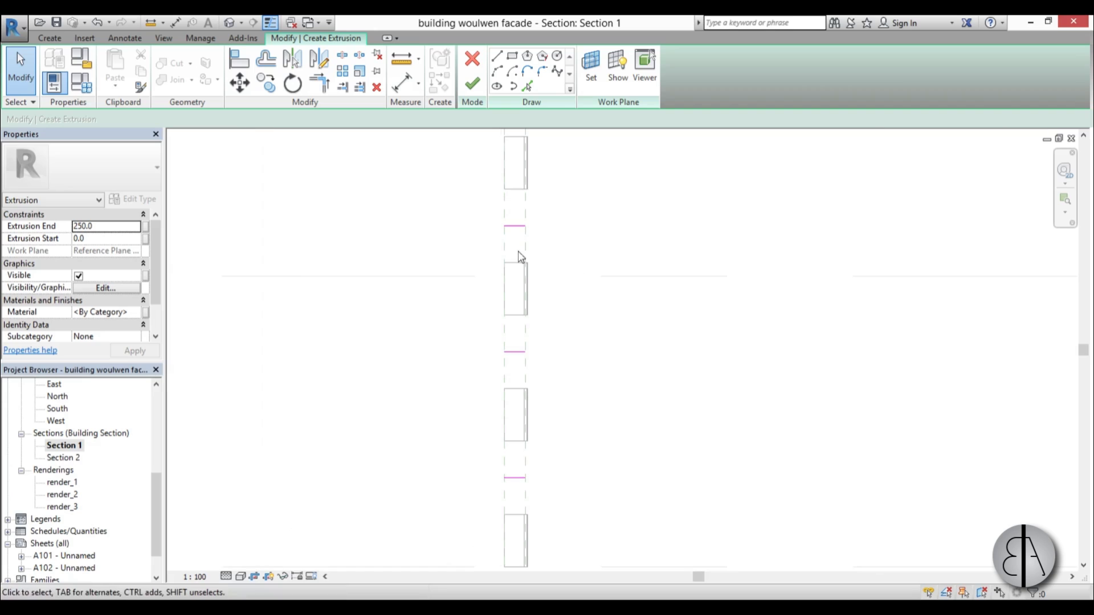
Draw two tangent arcs of about 924.8 mm radius through the short lines' midpoints, the lower bulging inward and the upper outward
click(496, 72)
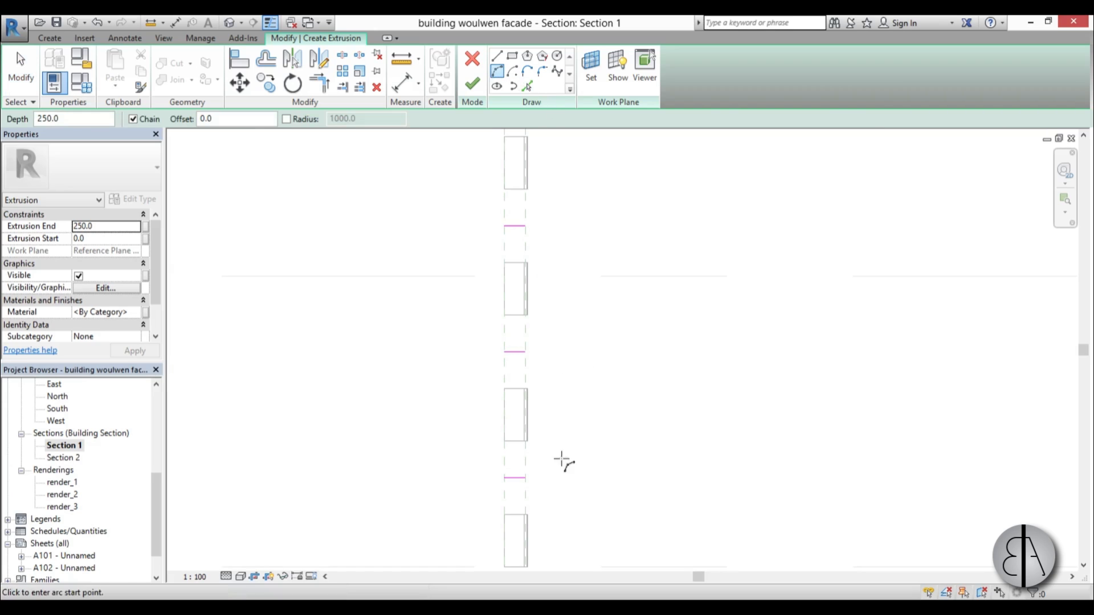
scroll(501, 482, up, 2)
click(500, 486)
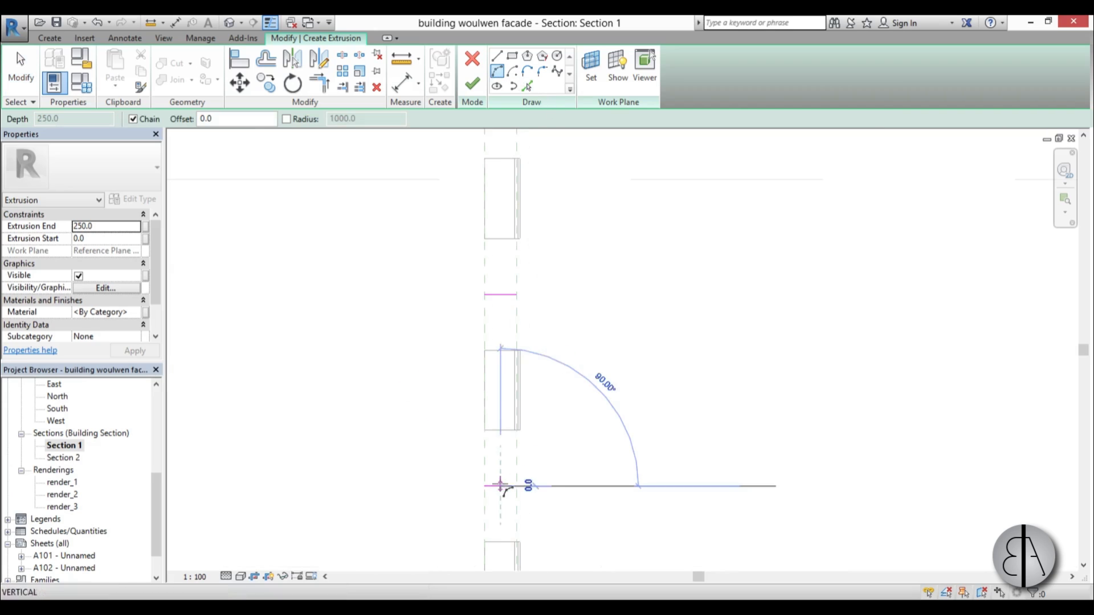
click(501, 295)
click(507, 332)
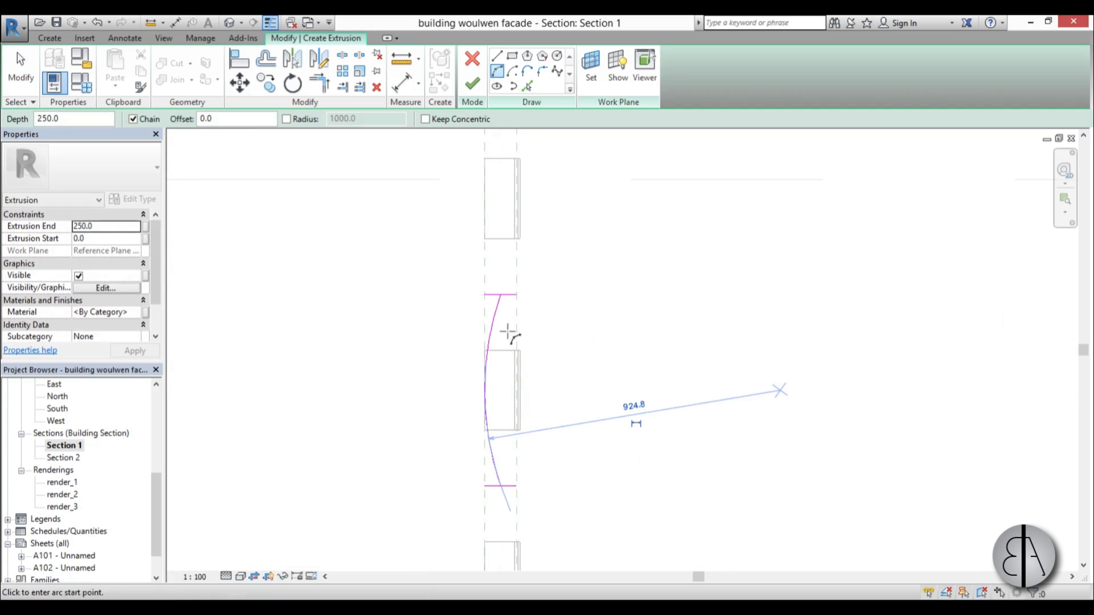
click(501, 295)
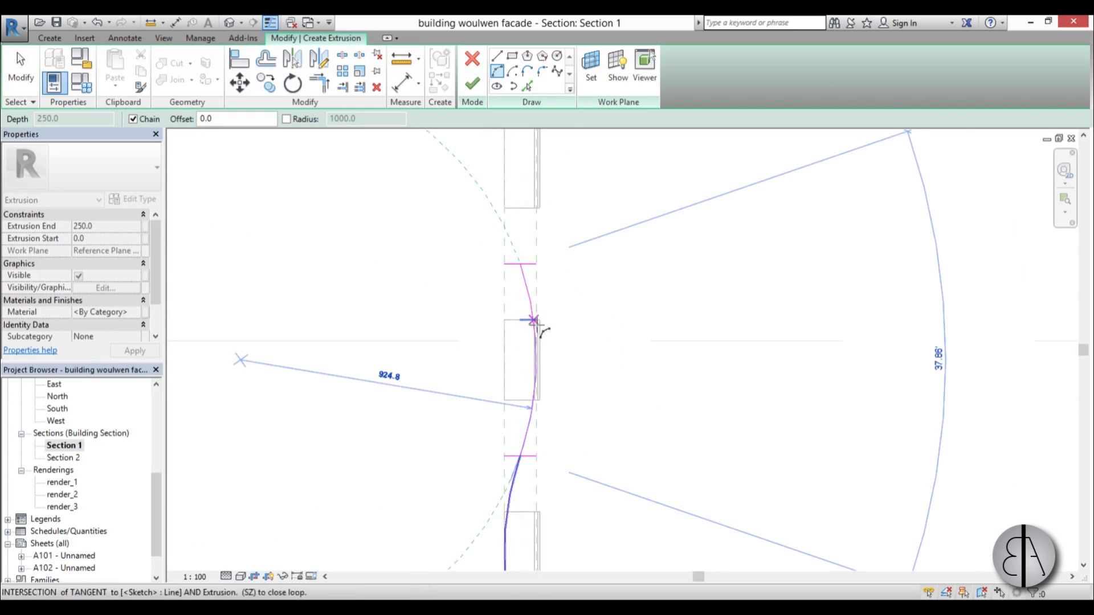
click(537, 358)
scroll(554, 327, down, 5)
middle_drag(554, 327, 545, 277)
key(Escape)
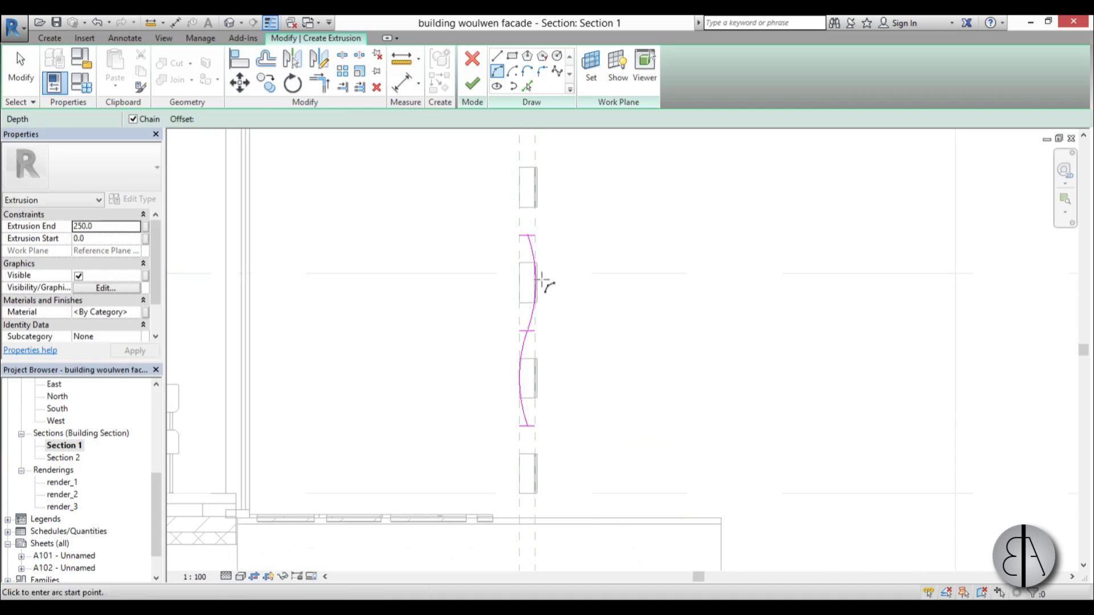
Offset both arcs 10 mm outward to form the second edge of the wave profile
scroll(547, 278, up, 4)
click(526, 87)
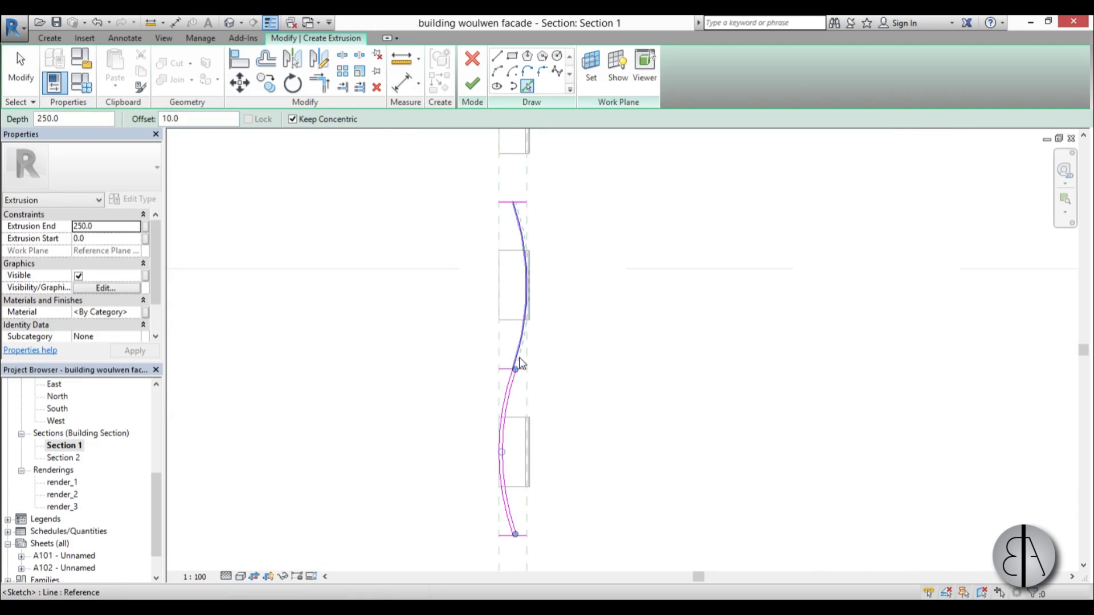
key(Escape)
Move the upper offset arc's top end onto the uppermost short horizontal line
scroll(512, 194, up, 5)
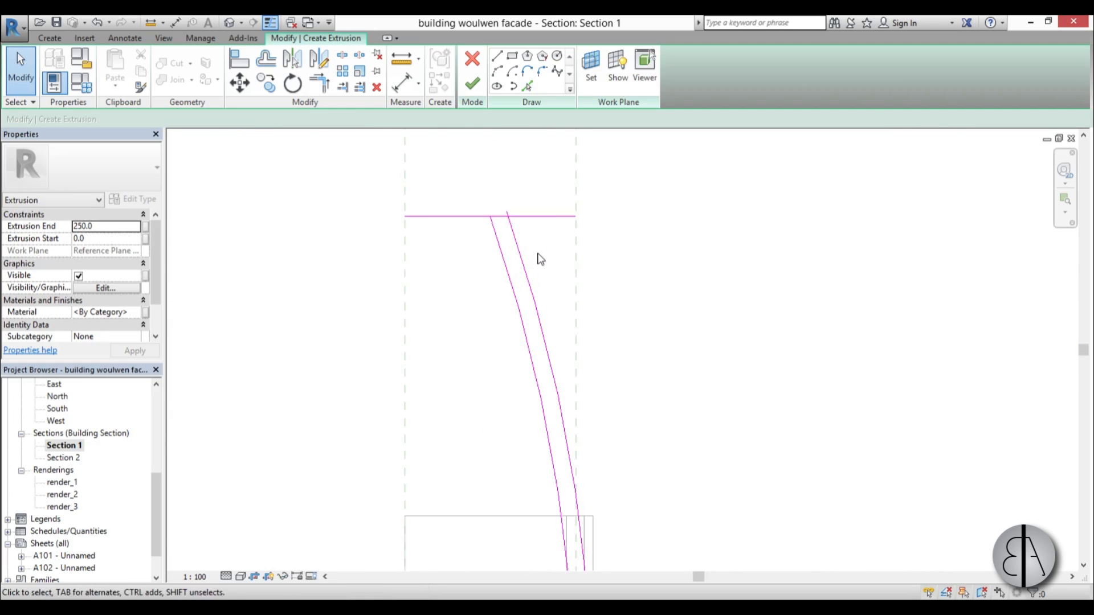
click(509, 225)
scroll(507, 212, up, 3)
drag(507, 212, 510, 221)
scroll(496, 194, down, 6)
middle_drag(526, 550, 532, 289)
scroll(490, 198, up, 3)
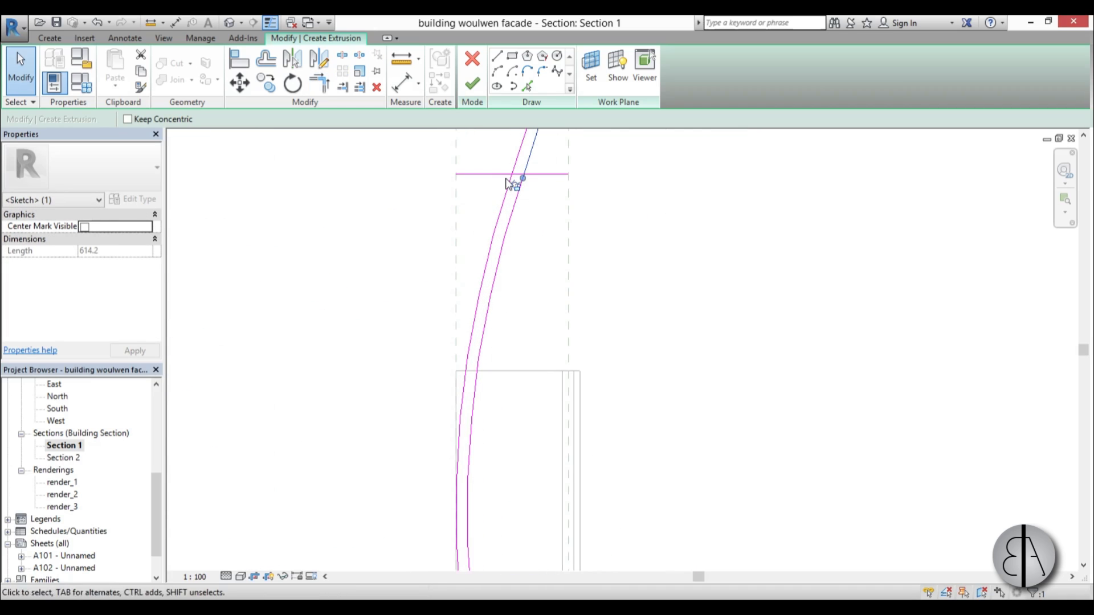
scroll(505, 181, up, 4)
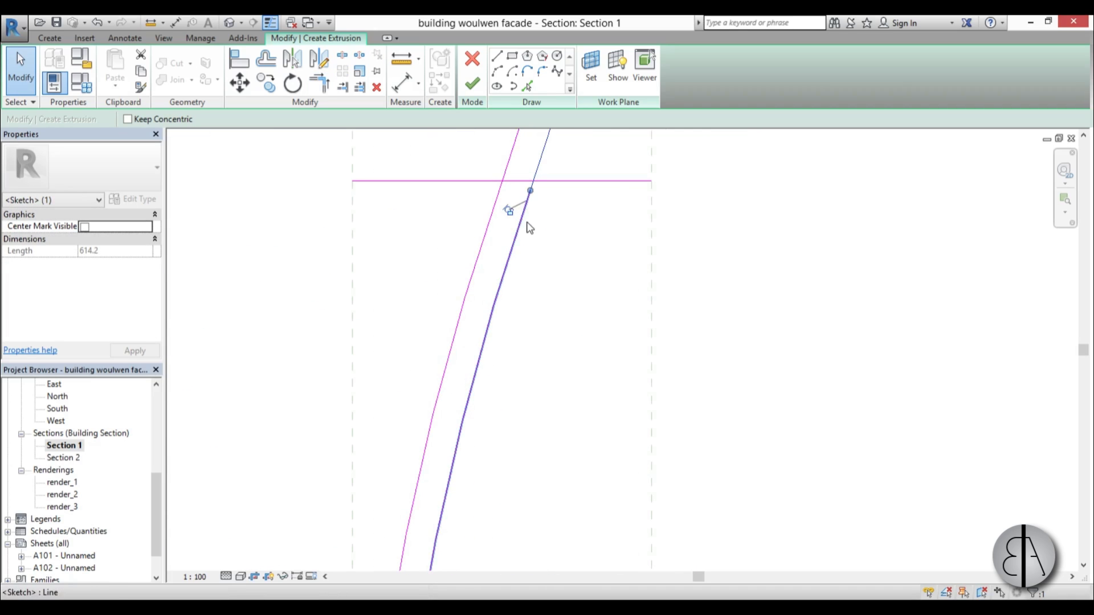
Move the lower offset arc's bottom end onto the lowest short horizontal line
scroll(529, 236, down, 4)
middle_drag(571, 405, 564, 168)
middle_drag(528, 547, 530, 327)
scroll(529, 325, up, 4)
mouse_move(510, 356)
mouse_down()
mouse_move(503, 348)
mouse_move(518, 370)
mouse_up()
scroll(518, 433, down, 7)
click(542, 399)
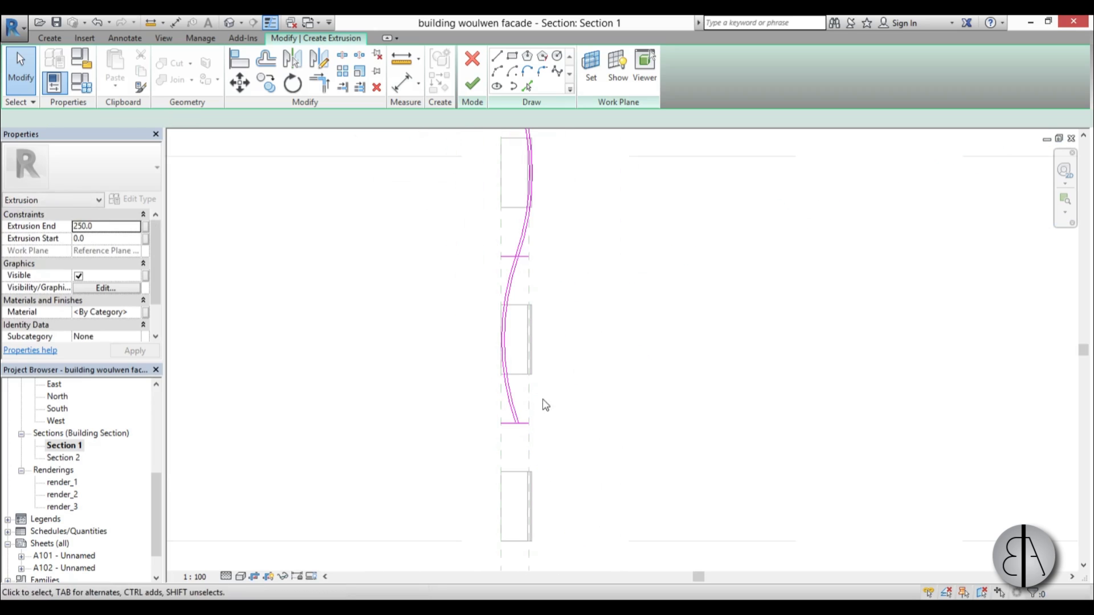
Copy the four wave arcs upward repeatedly, joining them end to end until the wave passes above the roof slab's underside
click(503, 342)
scroll(466, 337, down, 2)
key(c)
key(o)
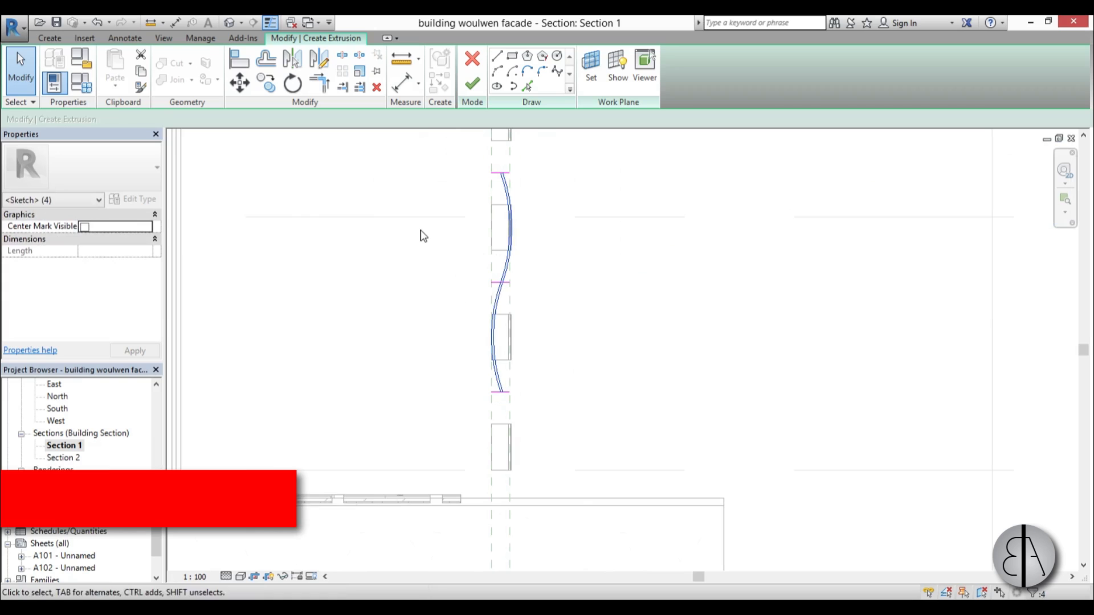
scroll(513, 401, up, 6)
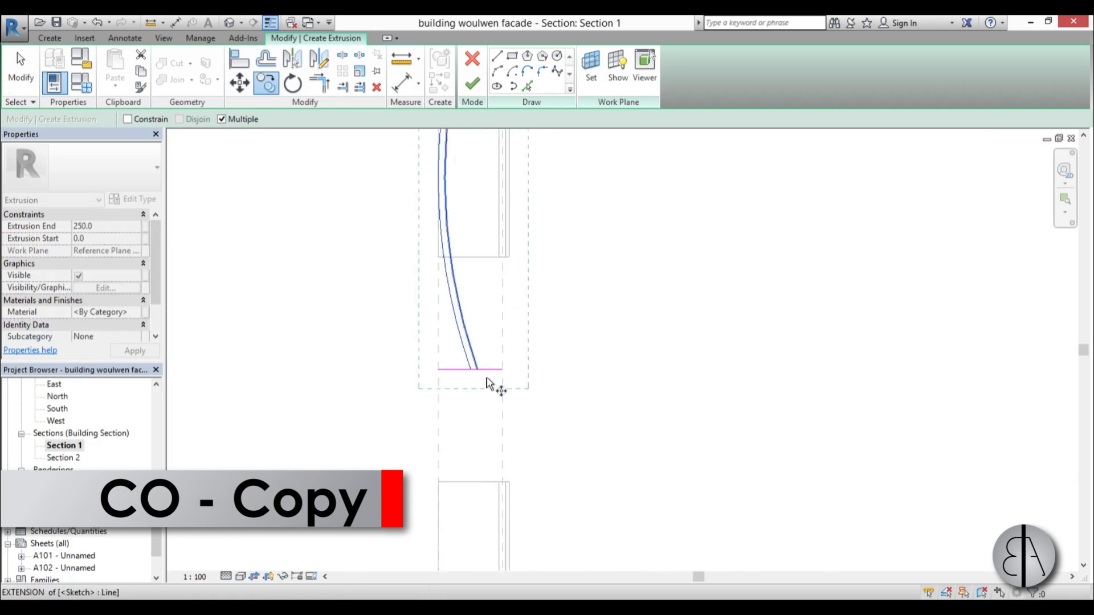
click(460, 364)
scroll(518, 308, down, 3)
middle_drag(526, 316, 483, 488)
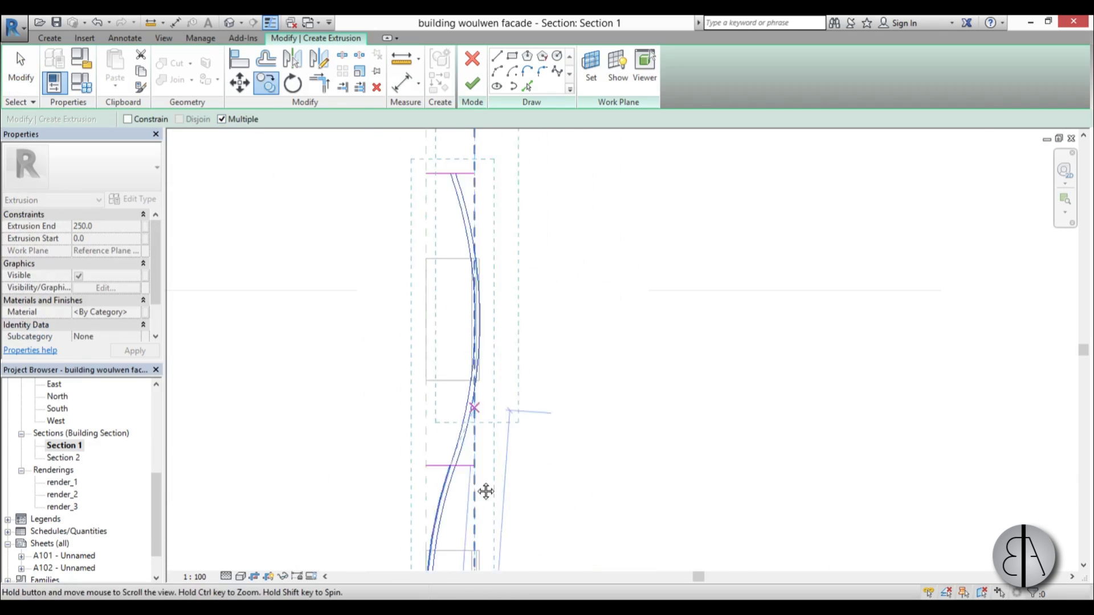
scroll(452, 334, up, 3)
scroll(473, 236, down, 3)
middle_drag(473, 236, 484, 535)
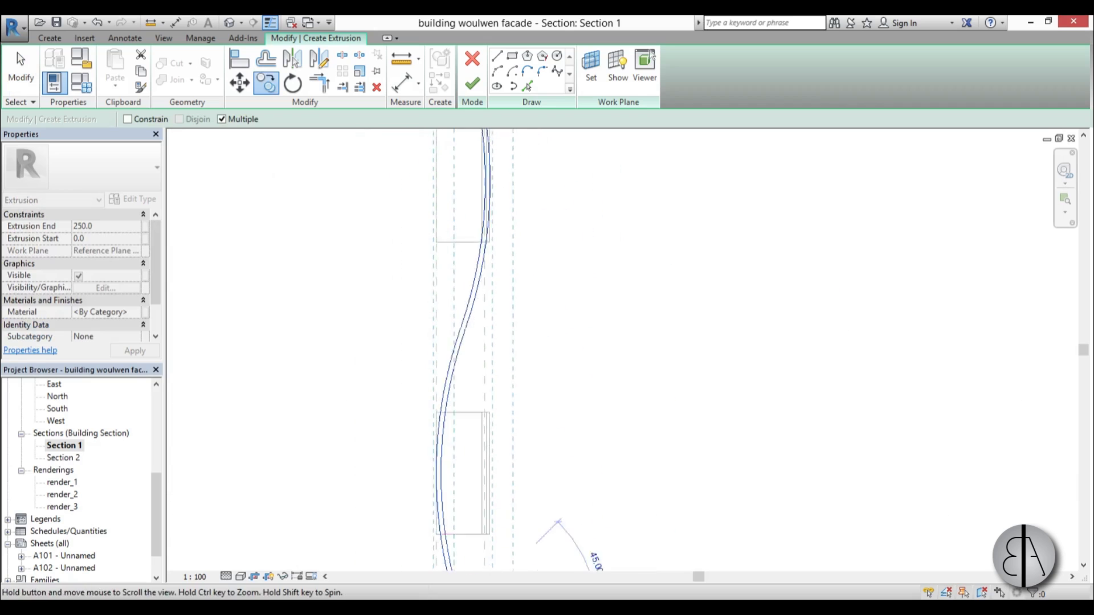
middle_drag(495, 342, 494, 587)
scroll(450, 421, up, 3)
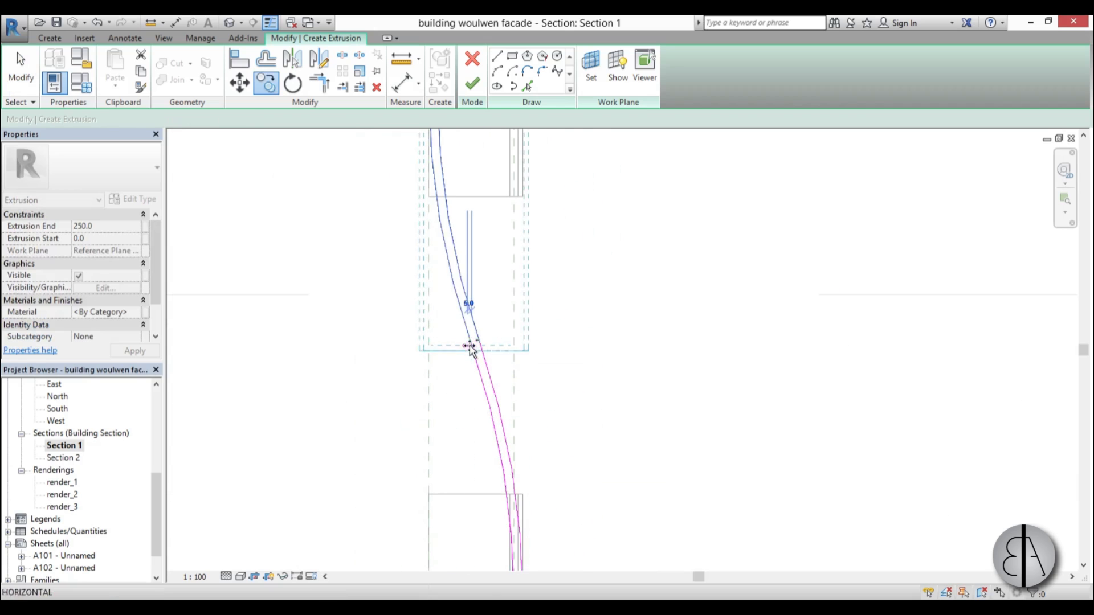
scroll(351, 227, down, 3)
middle_drag(489, 237, 537, 539)
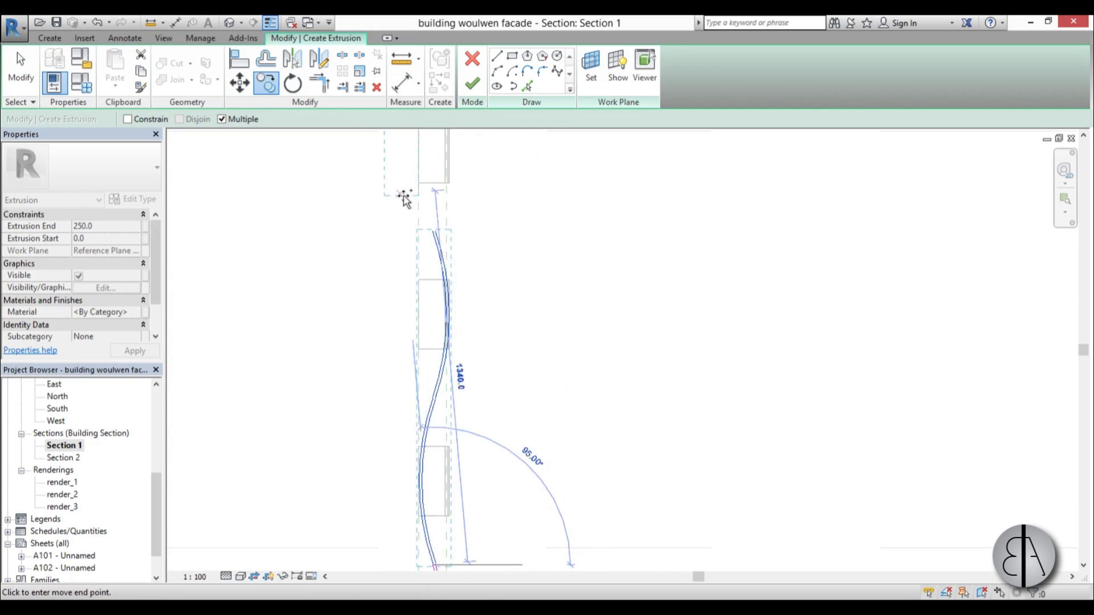
scroll(404, 198, up, 2)
scroll(463, 268, down, 3)
middle_drag(444, 556, 427, 587)
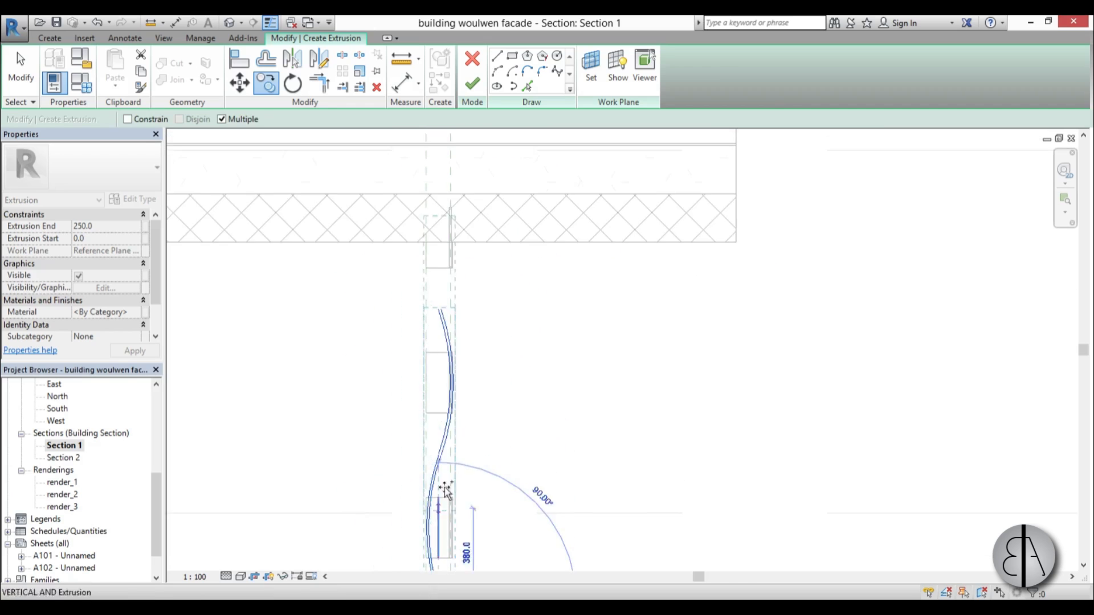
scroll(469, 306, up, 2)
click(418, 312)
scroll(435, 342, down, 3)
key(Escape)
key(Escape)
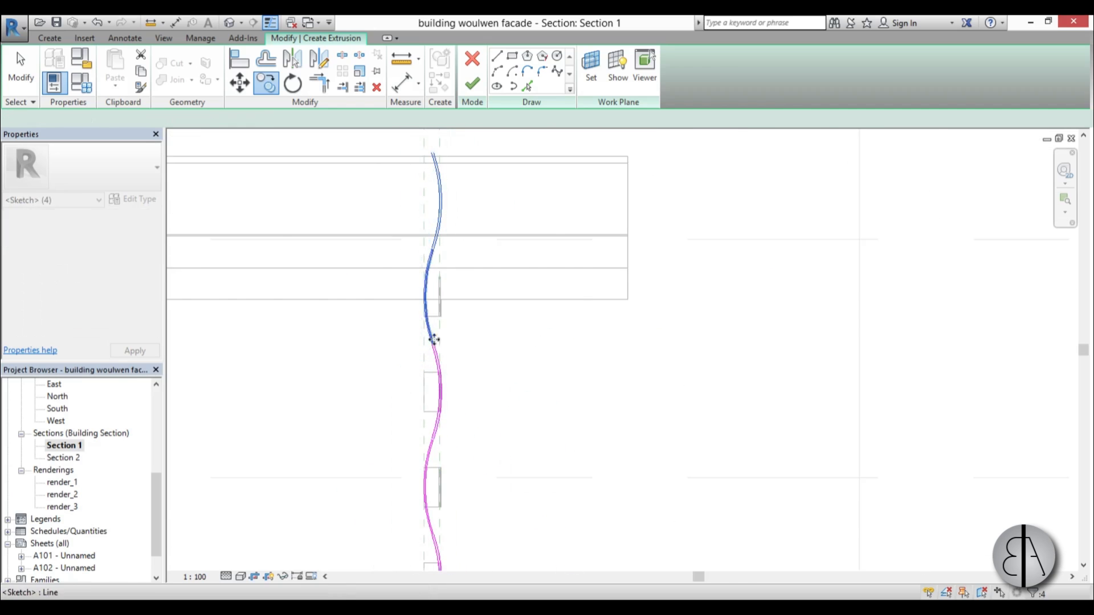
Delete the topmost pair of outward-bulging arcs above the roof slab
scroll(434, 303, up, 2)
drag(467, 195, 319, 151)
key(d)
key(e)
scroll(410, 276, up, 2)
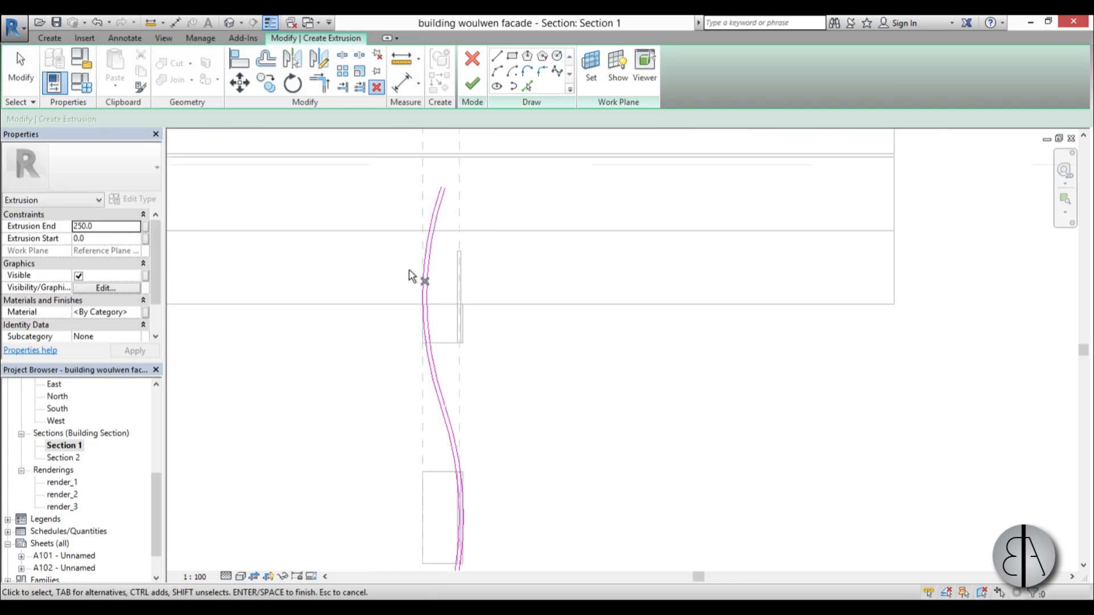
Copy the lowest outward-bulging arc pair downward so it continues the wave from the lowest short line to the terrace floor
scroll(472, 359, down, 3)
middle_drag(508, 393, 490, 151)
scroll(491, 151, down, 2)
middle_drag(474, 499, 473, 310)
scroll(473, 302, up, 2)
scroll(497, 301, down, 1)
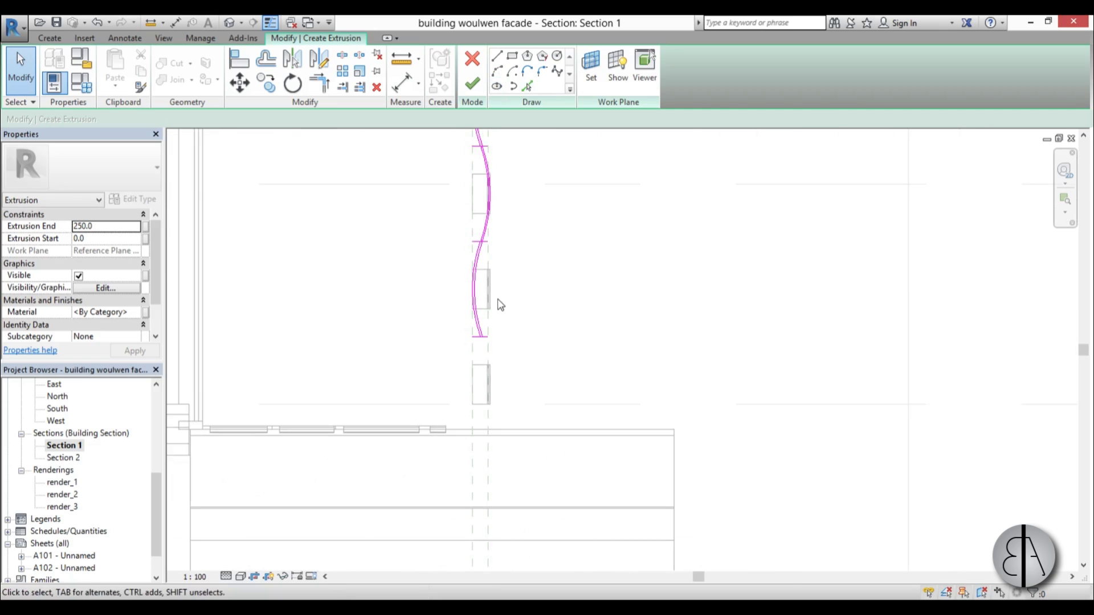
middle_drag(502, 204, 485, 265)
drag(486, 265, 432, 244)
scroll(453, 246, up, 2)
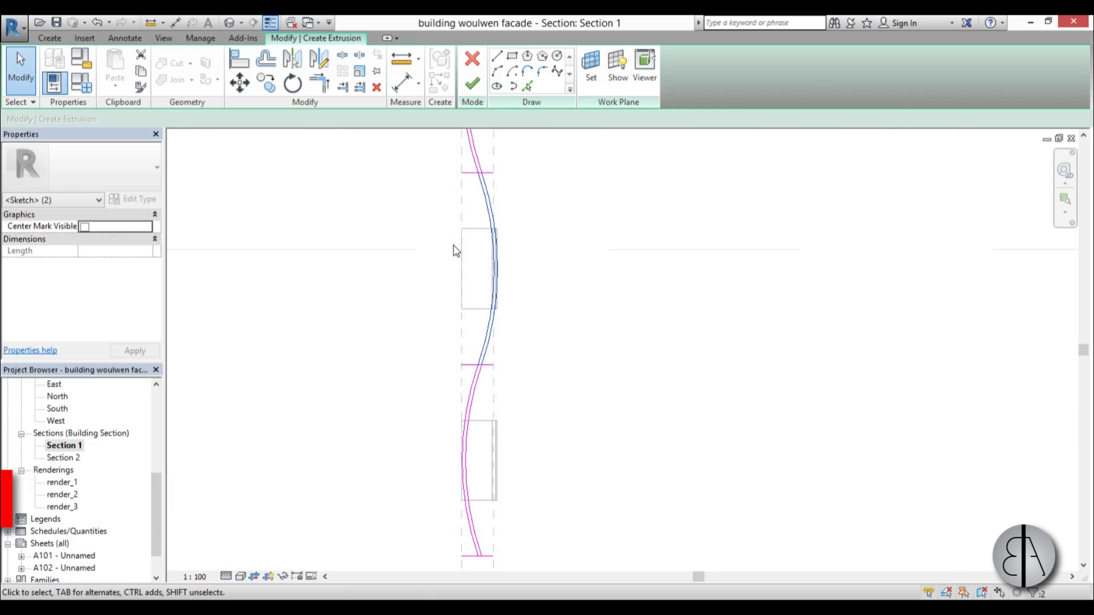
key(c)
key(o)
scroll(476, 237, up, 3)
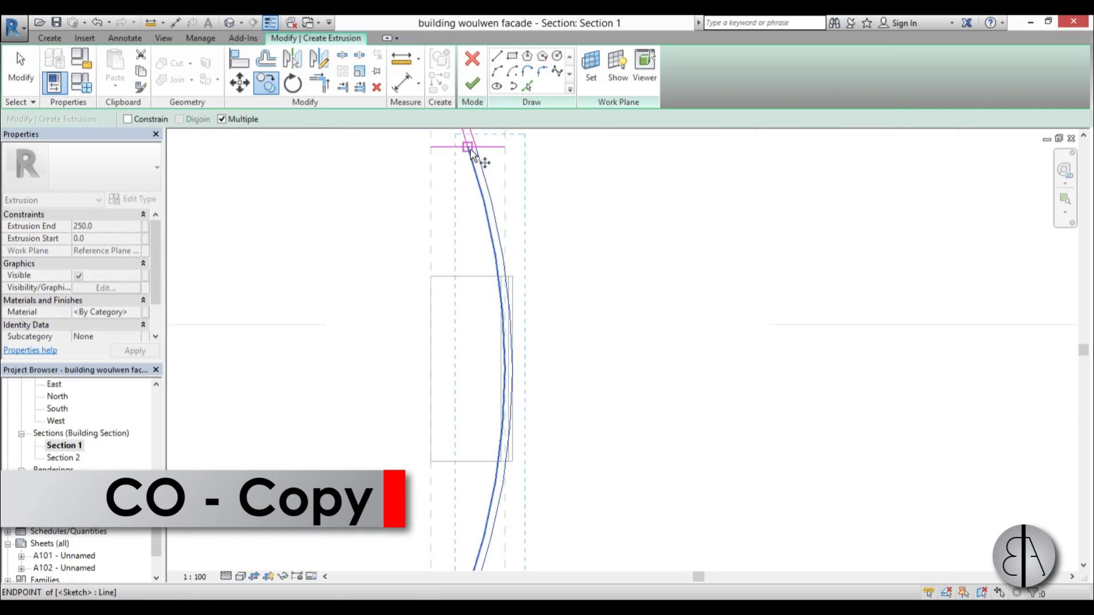
click(467, 147)
scroll(494, 366, down, 2)
scroll(481, 325, up, 4)
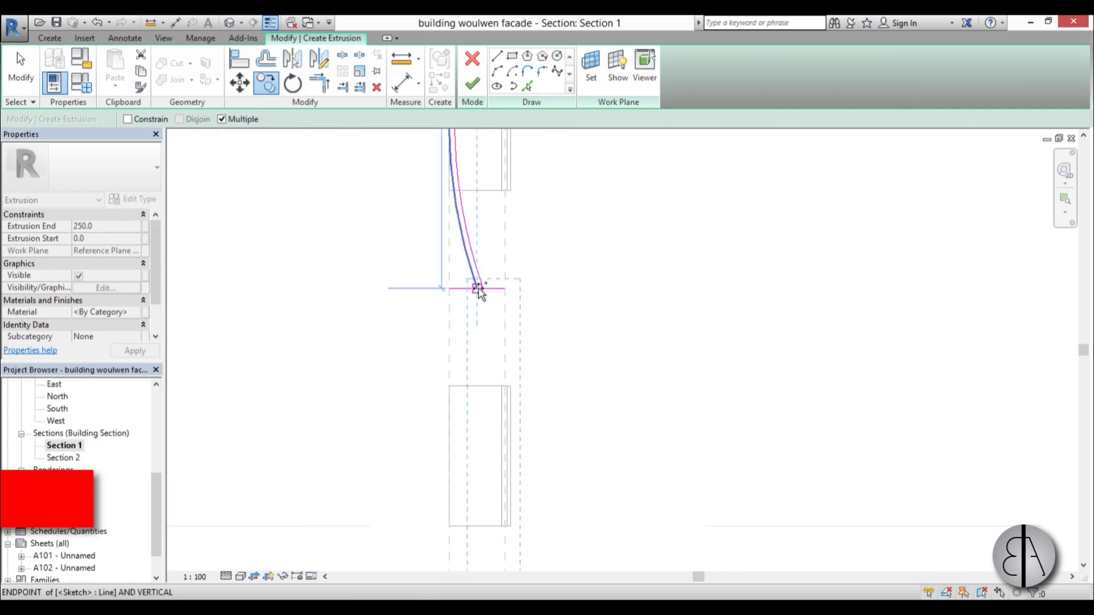
click(478, 288)
scroll(494, 279, down, 4)
key(Escape)
Create sketch lines from the terrace floor's top edge and the roof slab's underside
scroll(501, 379, up, 4)
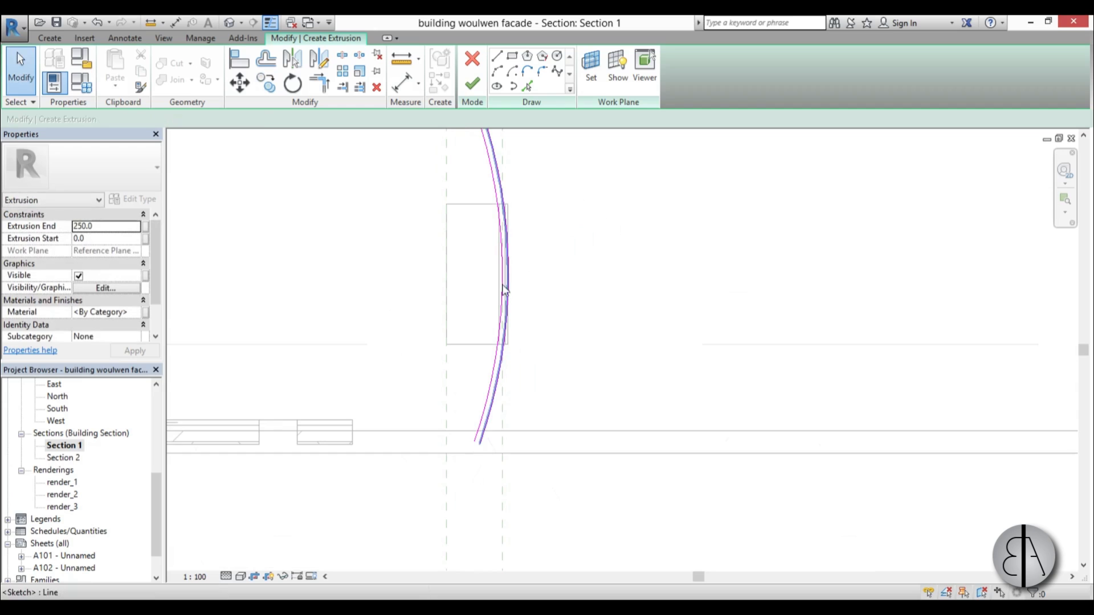
click(527, 432)
scroll(491, 345, down, 5)
mouse_move(493, 291)
middle_down()
mouse_move(477, 315)
mouse_move(433, 538)
middle_up()
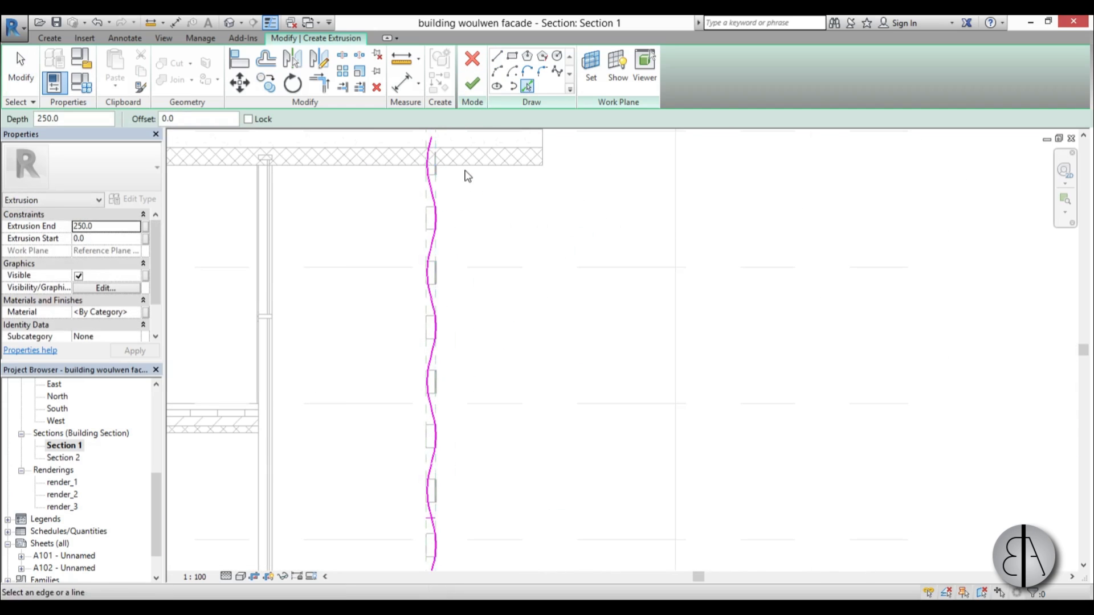
scroll(432, 168, up, 5)
Trim both wave curves and the picked line at the roof slab's underside to close the profile's upper end
key(t)
key(r)
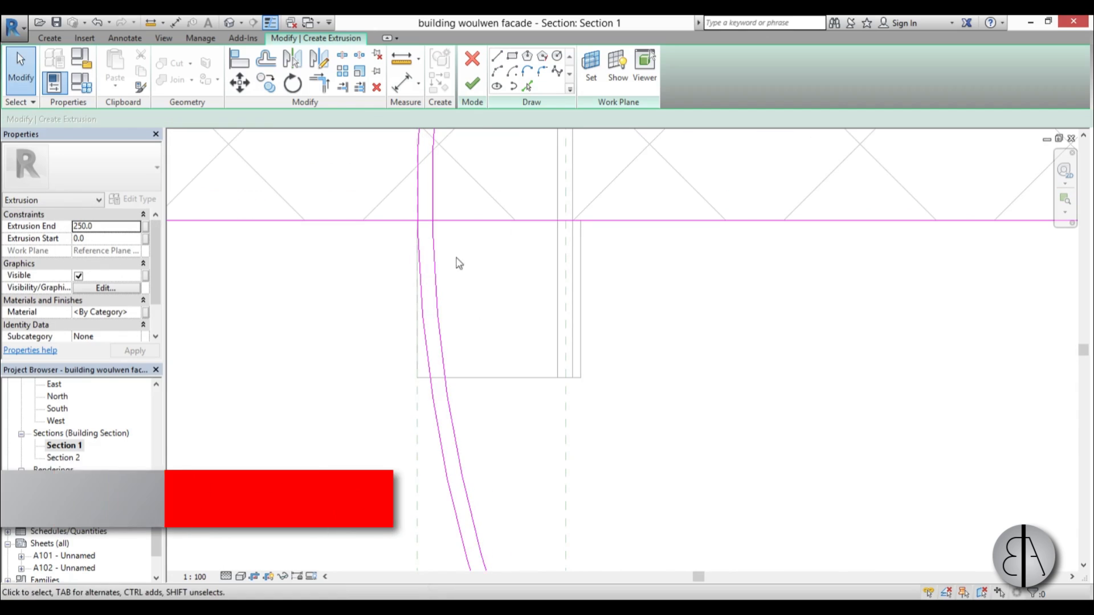
click(435, 236)
click(428, 221)
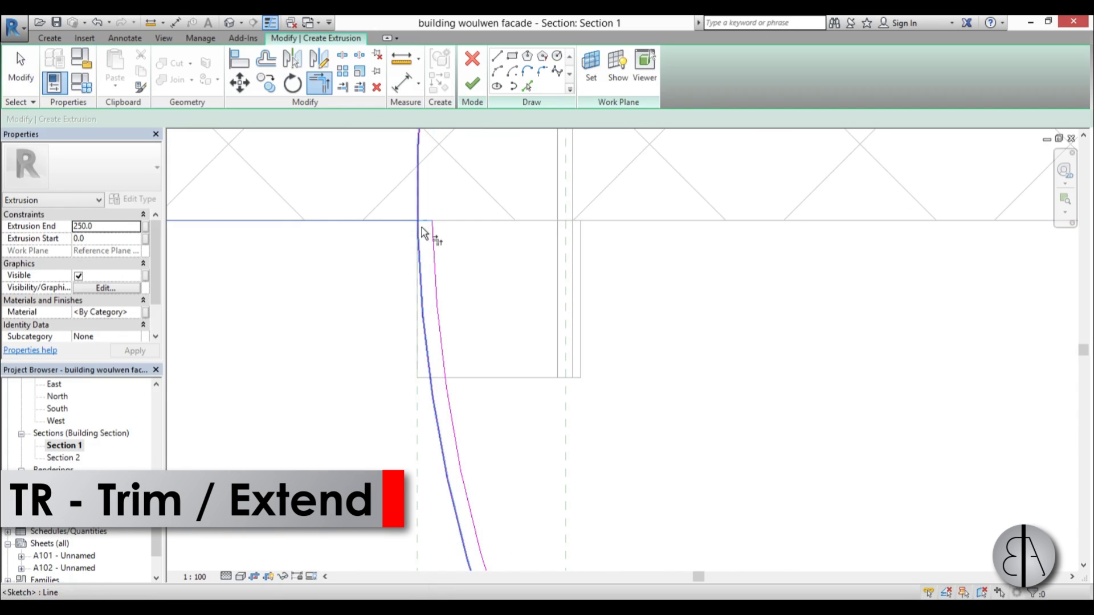
click(422, 228)
Trim both wave curves and the picked floor line to close the profile's lower end at the terrace
scroll(493, 207, down, 5)
middle_drag(495, 479, 476, 142)
middle_drag(477, 364, 479, 128)
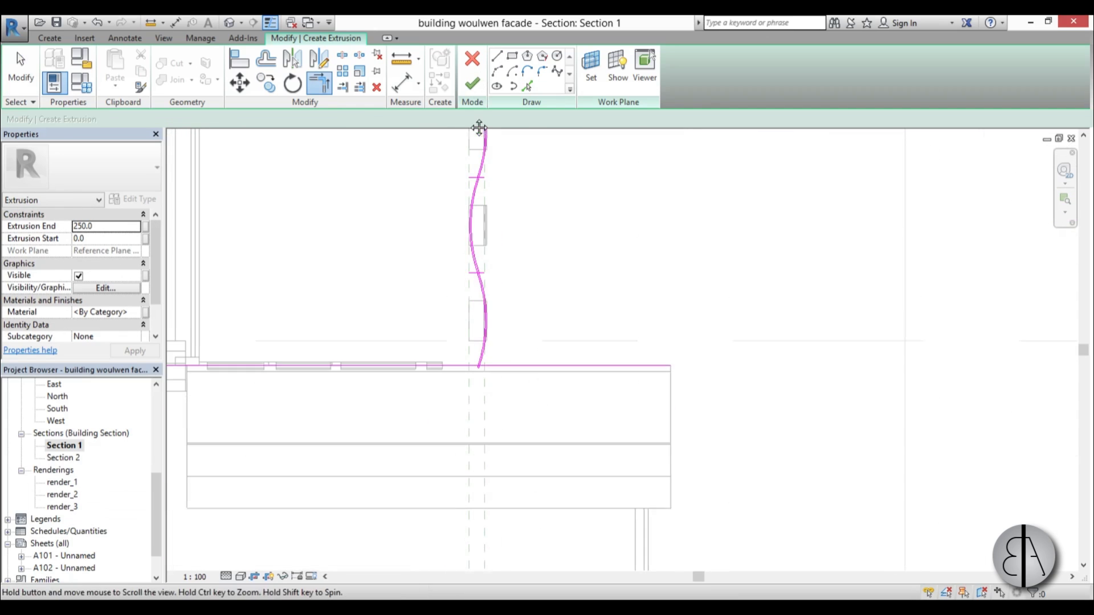
scroll(481, 364, up, 10)
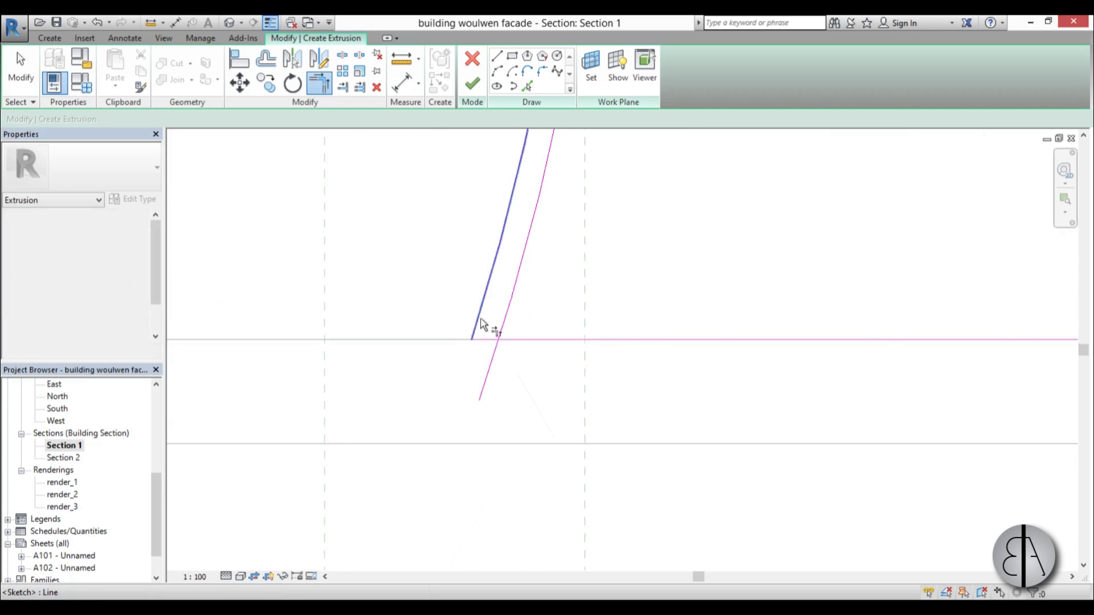
scroll(501, 337, down, 8)
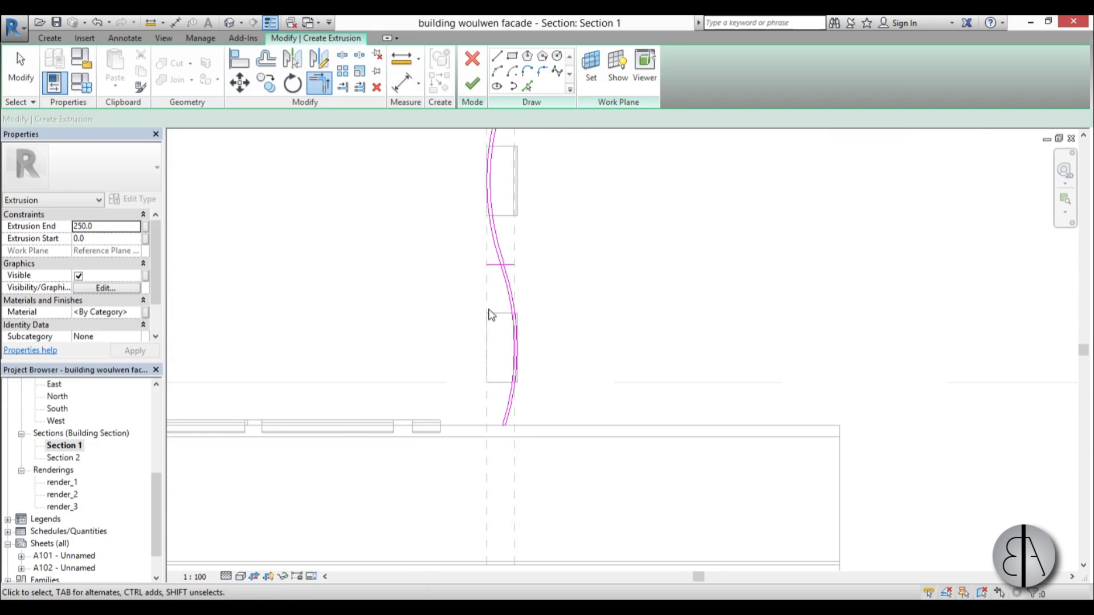
Delete the three short horizontal helper lines crossing the wave profile
key(Escape)
click(500, 264)
middle_drag(507, 155, 504, 333)
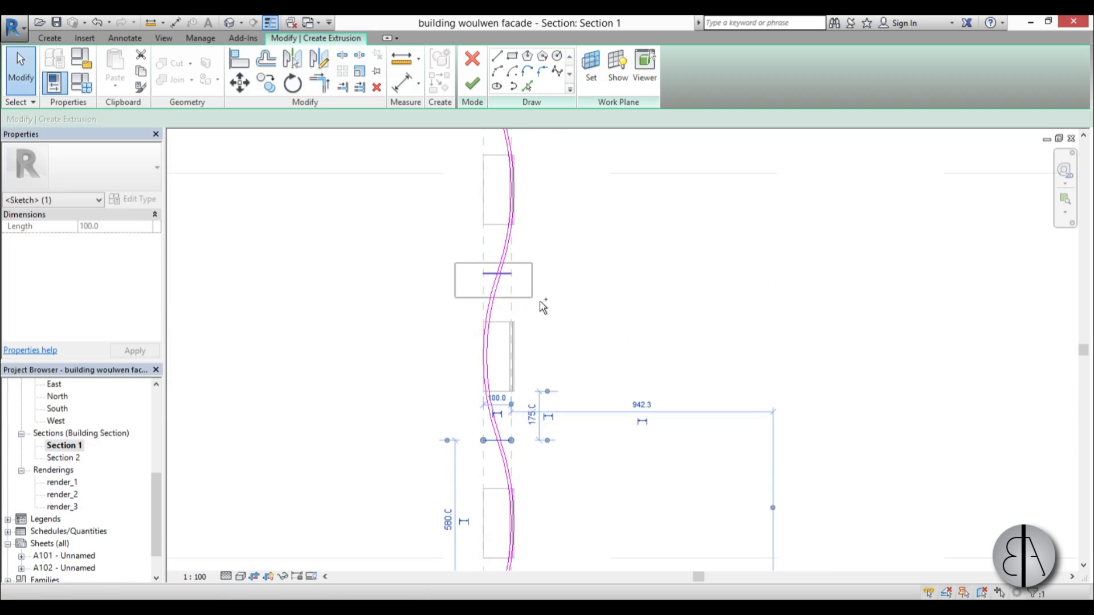
ctrl+drag(540, 302, 544, 305)
middle_drag(553, 327, 543, 428)
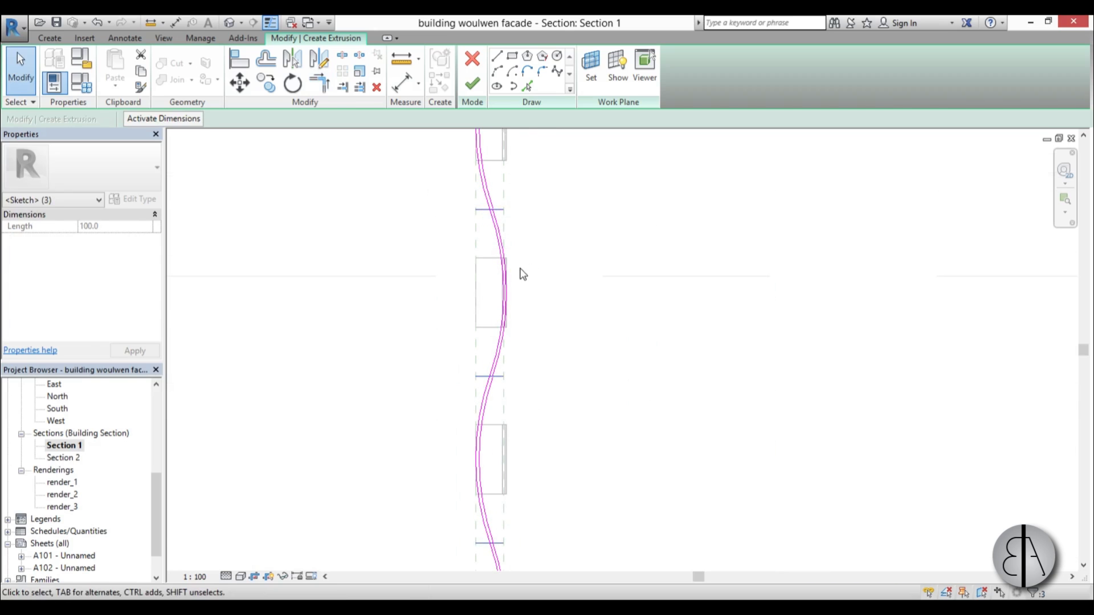
key(Delete)
Try to finish the extrusion sketch, and return to editing it
scroll(520, 269, down, 7)
middle_drag(507, 341, 474, 386)
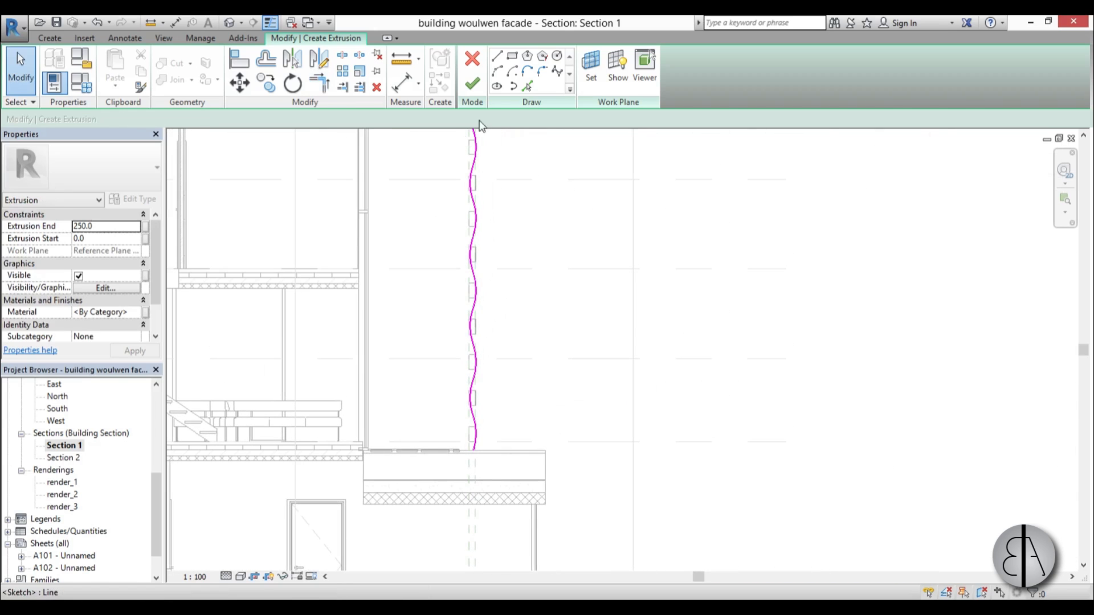
click(477, 91)
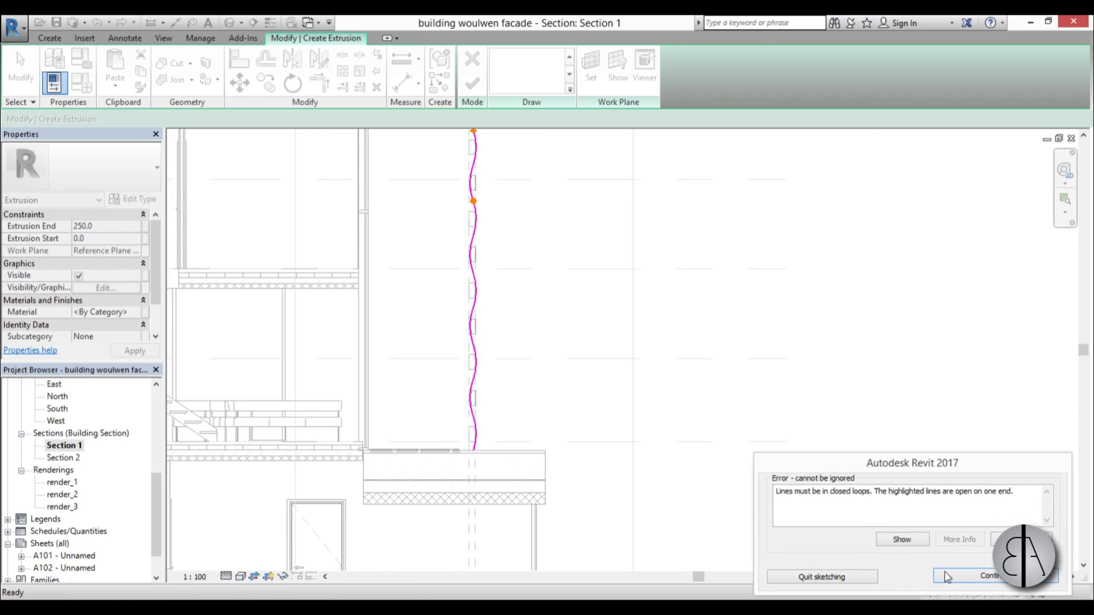
click(979, 575)
Join the open ends of the outer wave arcs near the roof slab with Trim/Extend
scroll(491, 246, up, 5)
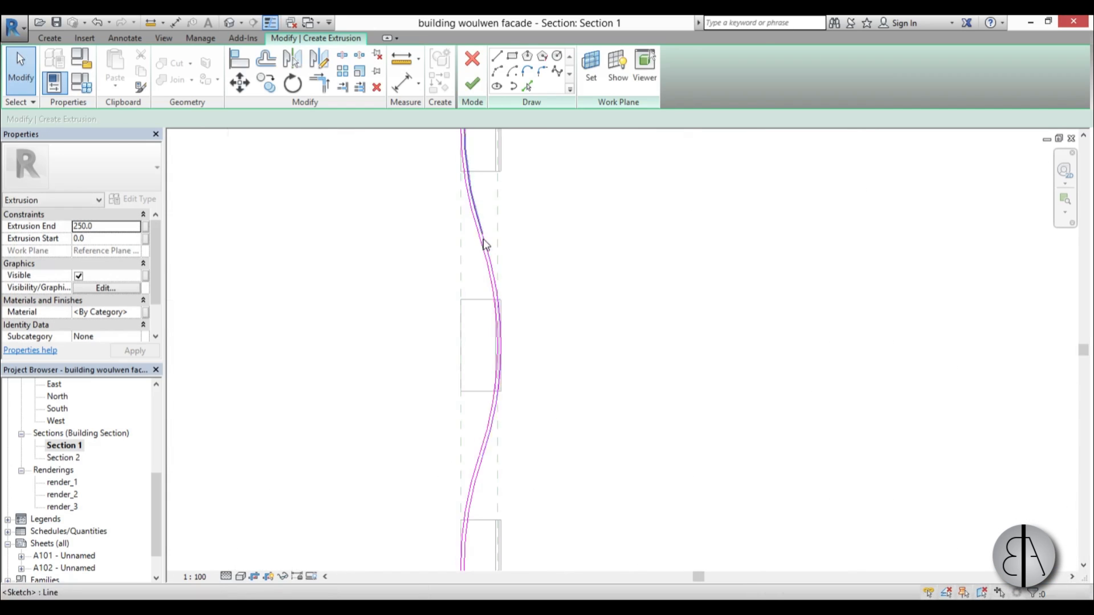
key(t)
key(r)
scroll(484, 222, down, 3)
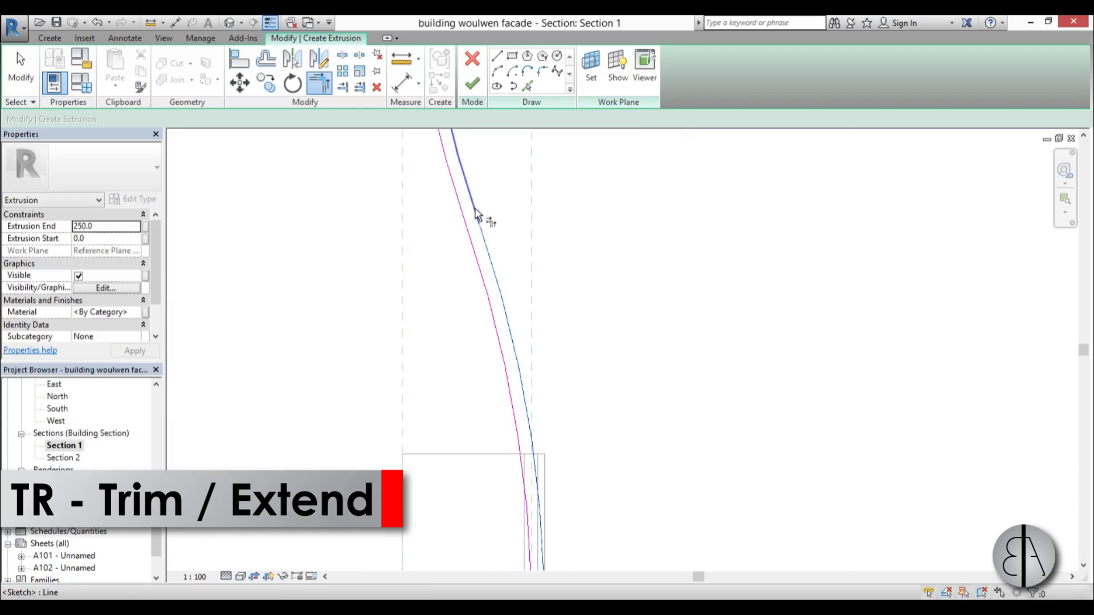
middle_drag(501, 208, 499, 540)
mouse_move(508, 256)
middle_down()
mouse_move(497, 597)
mouse_move(499, 430)
mouse_move(497, 522)
middle_up()
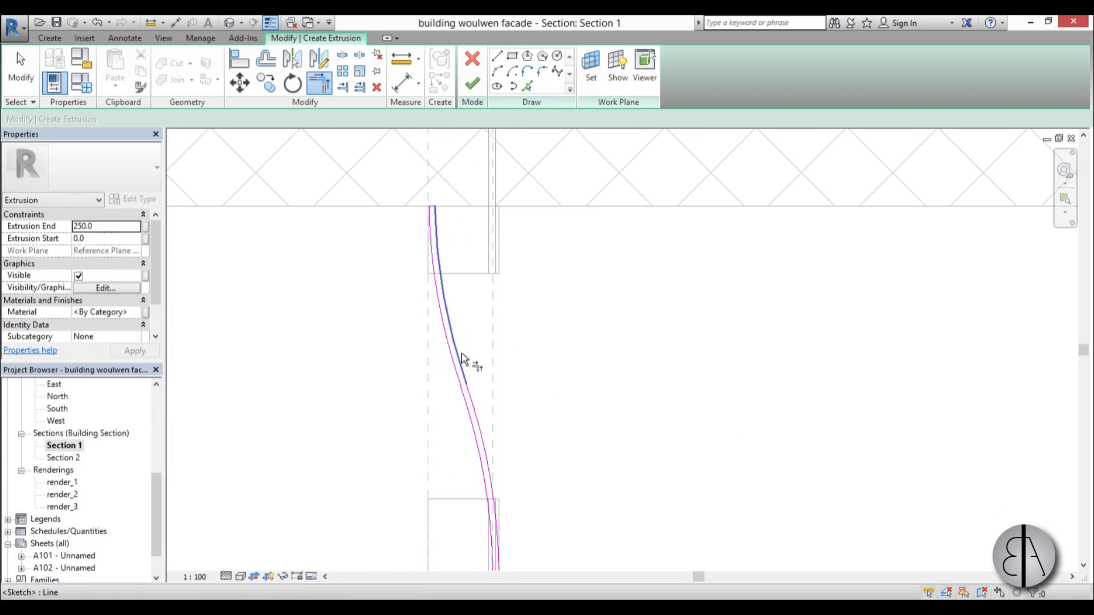
Finish the wave sketch to create the vertical extrusion with a depth of 250 mm
scroll(463, 257, down, 6)
middle_drag(496, 383, 492, 182)
click(476, 83)
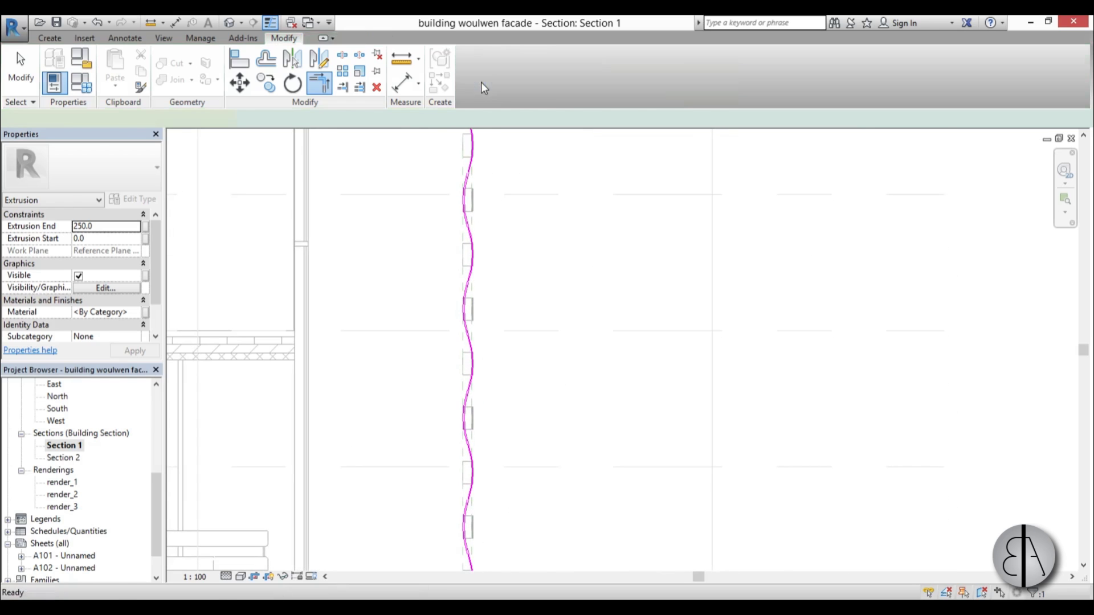
scroll(554, 323, down, 3)
middle_drag(554, 322, 514, 263)
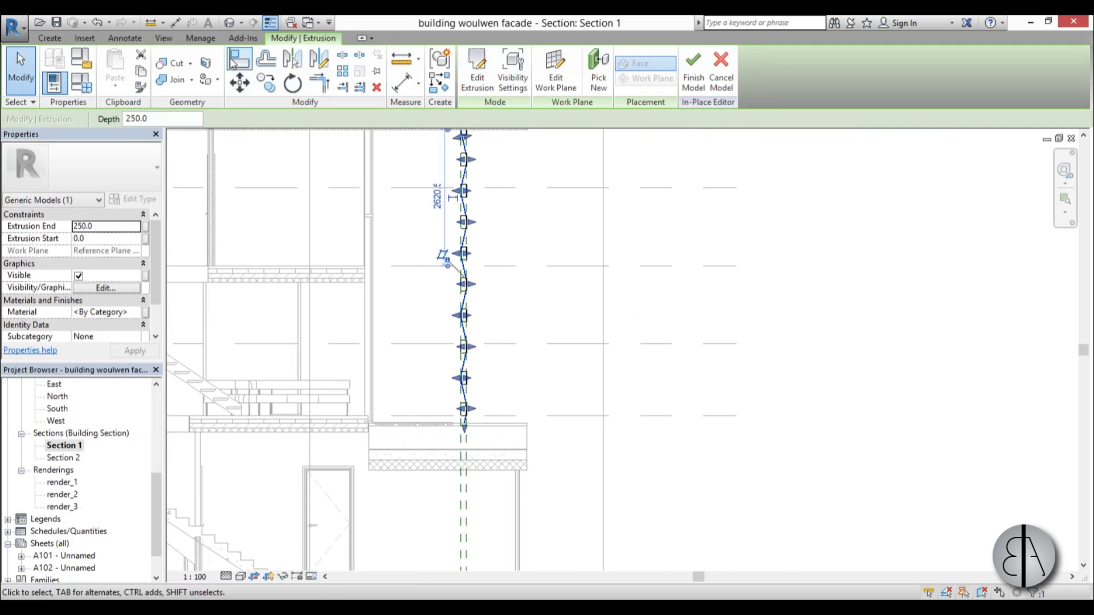
Examine the vertical wave strip between the horizontal slats in the 3D view
click(228, 22)
shift+middle_drag(489, 440, 450, 427)
scroll(268, 285, up, 4)
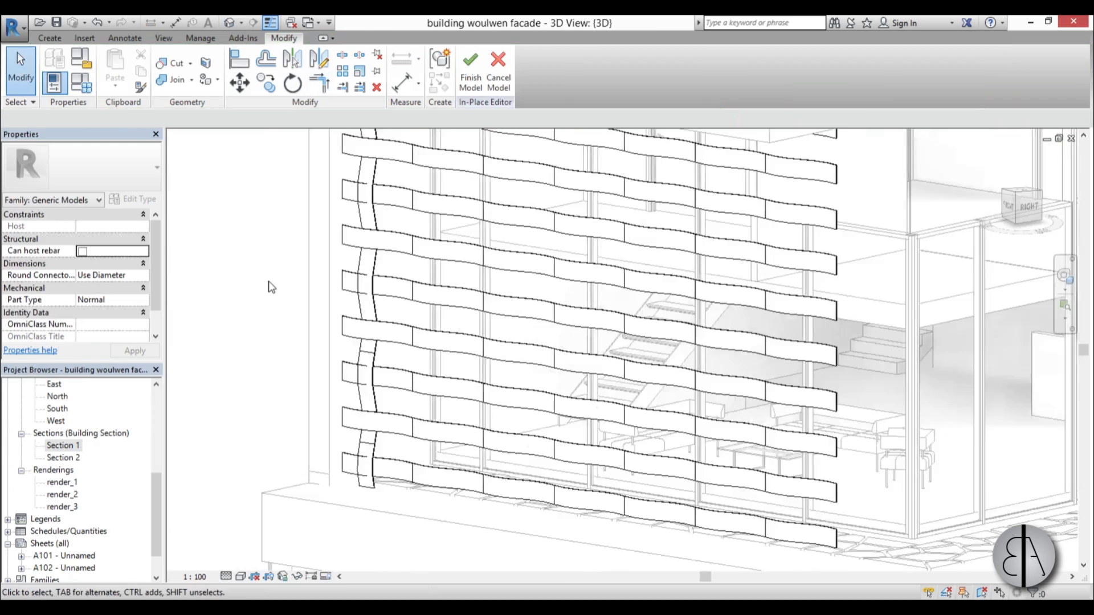
Set the 3D view's visual style to Hidden Line
shift+middle_drag(354, 426, 399, 365)
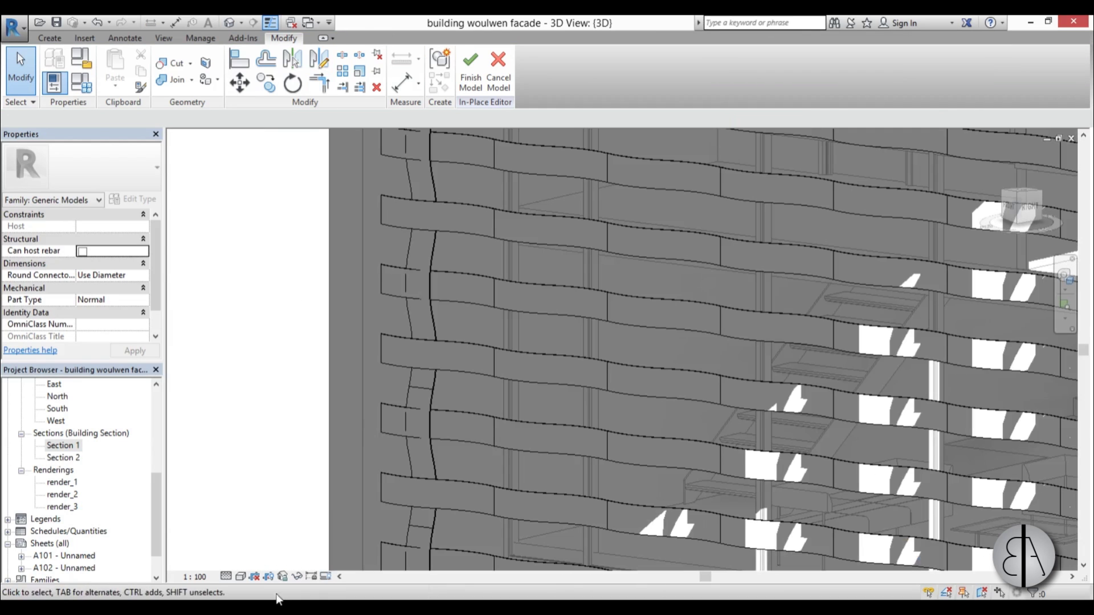
click(241, 577)
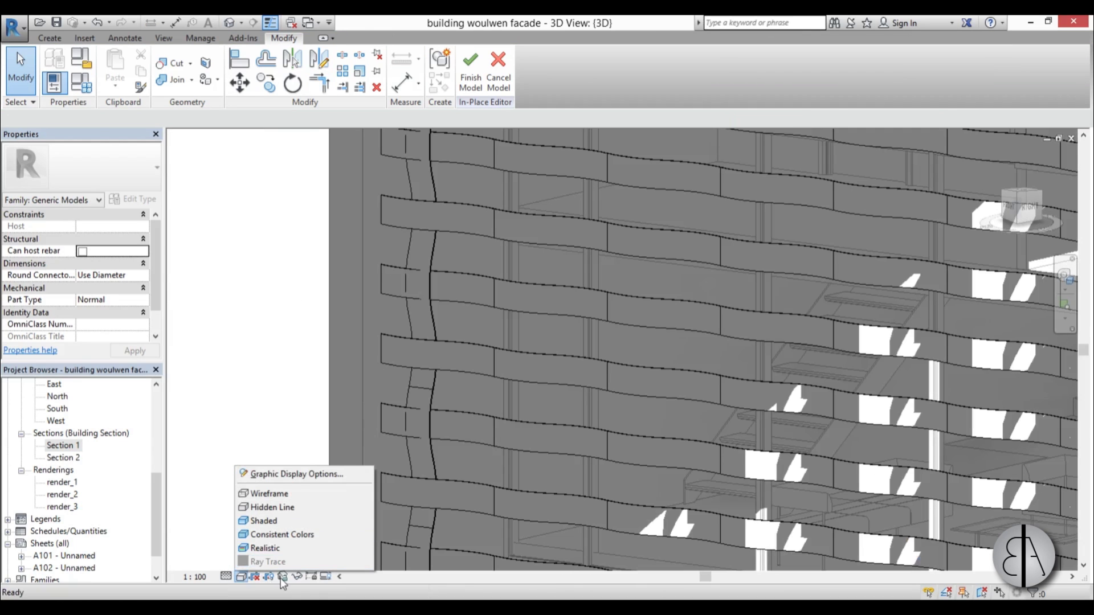
click(238, 578)
click(241, 579)
click(241, 579)
click(240, 579)
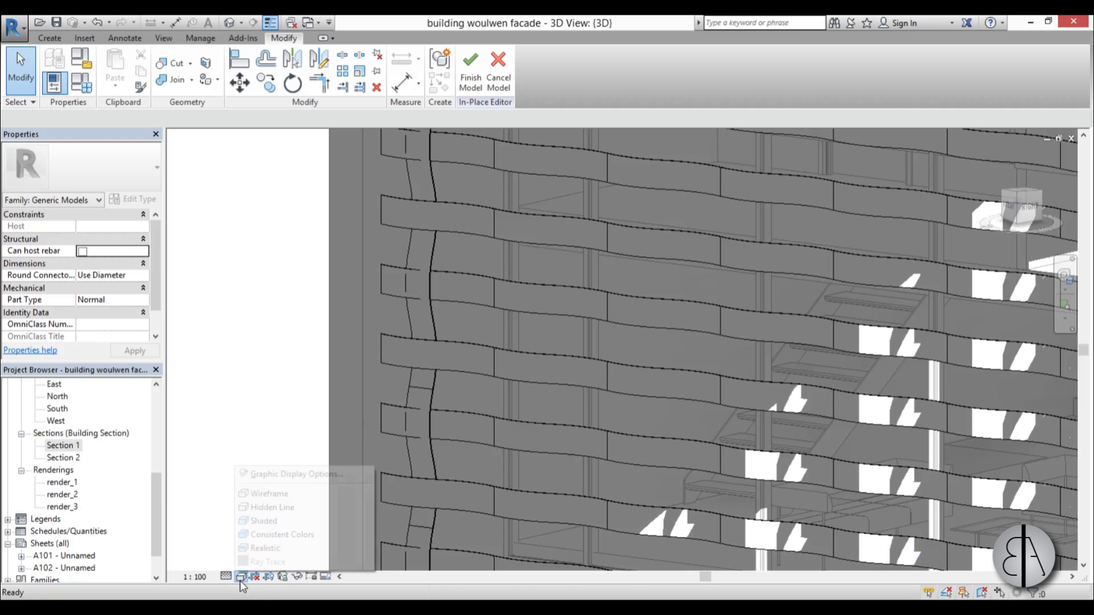
click(265, 508)
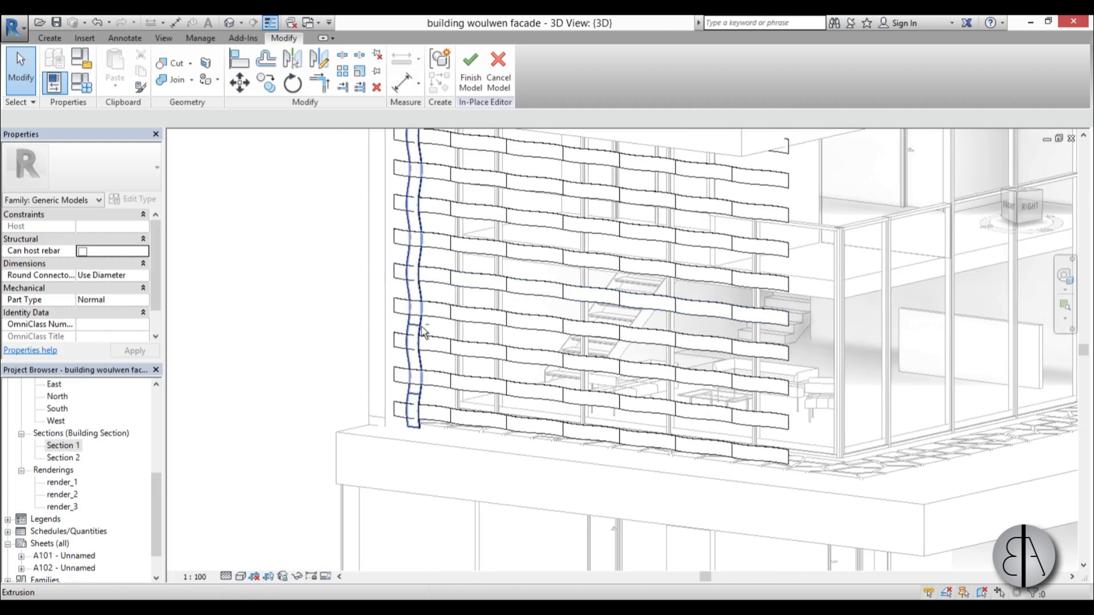
Select five alternating horizontal slats in the 3D view, from the second-lowest slat up to the topmost one
scroll(422, 330, up, 5)
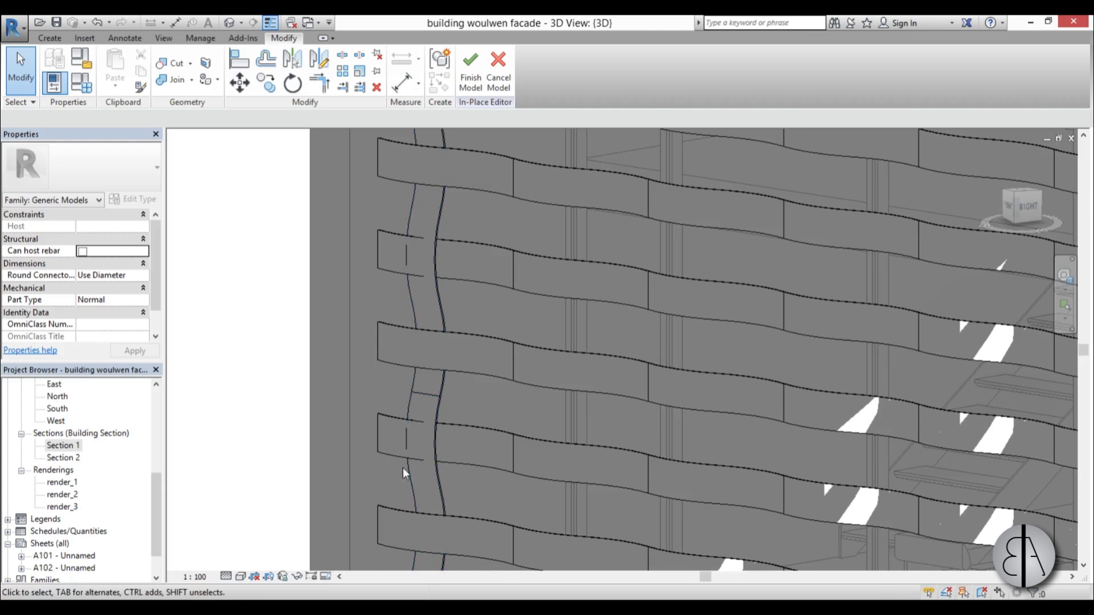
scroll(425, 384, down, 2)
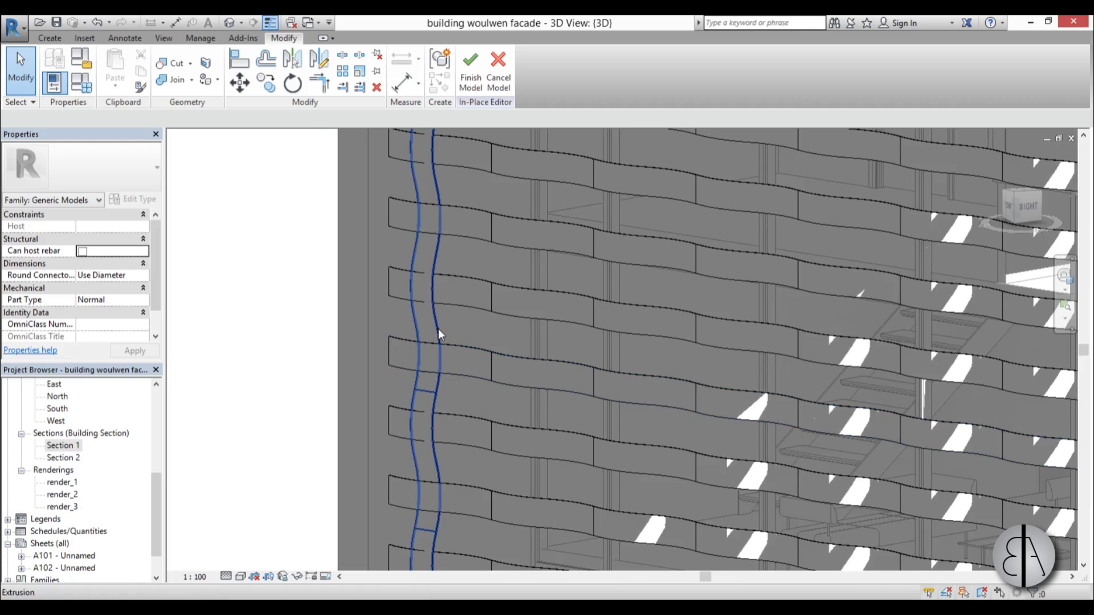
scroll(439, 326, down, 4)
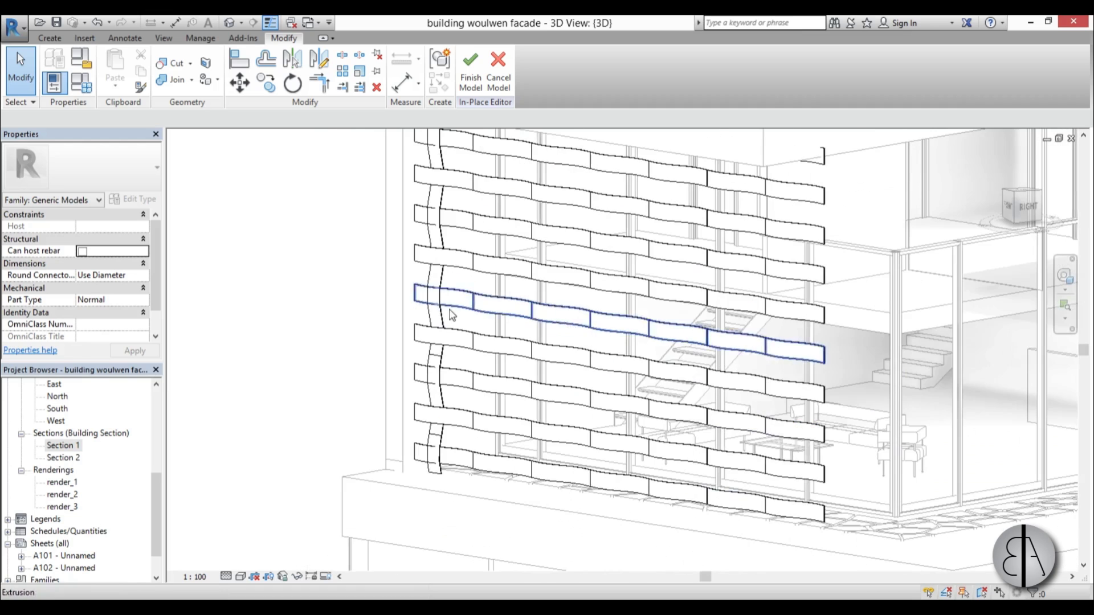
mouse_move(450, 473)
shift+middle_down()
mouse_move(463, 478)
mouse_move(366, 457)
mouse_move(403, 478)
mouse_move(474, 419)
shift+middle_up()
click(473, 419)
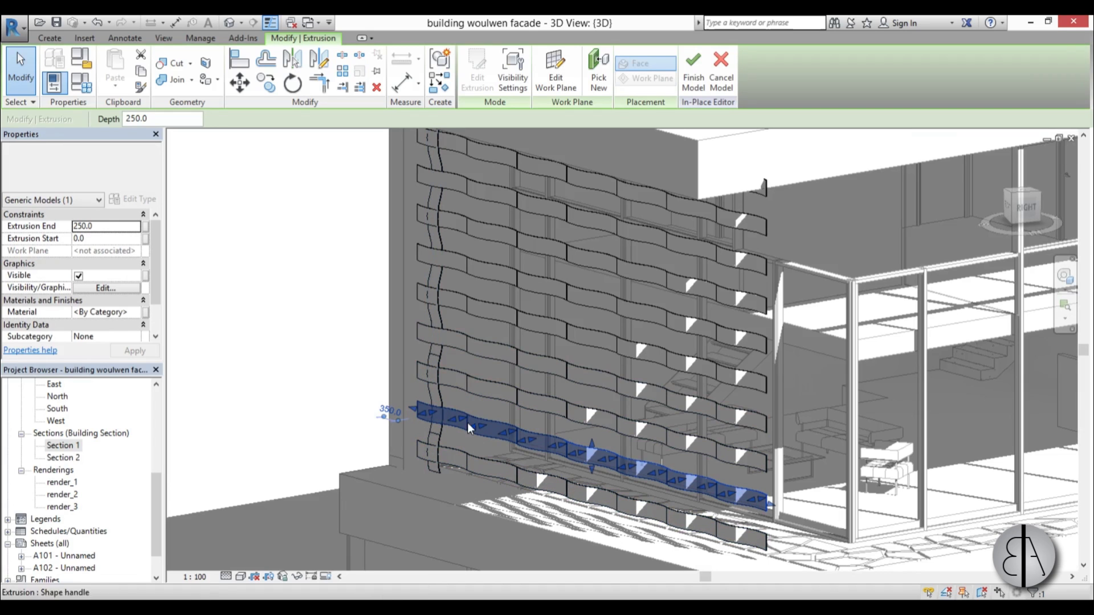
ctrl+click(476, 343)
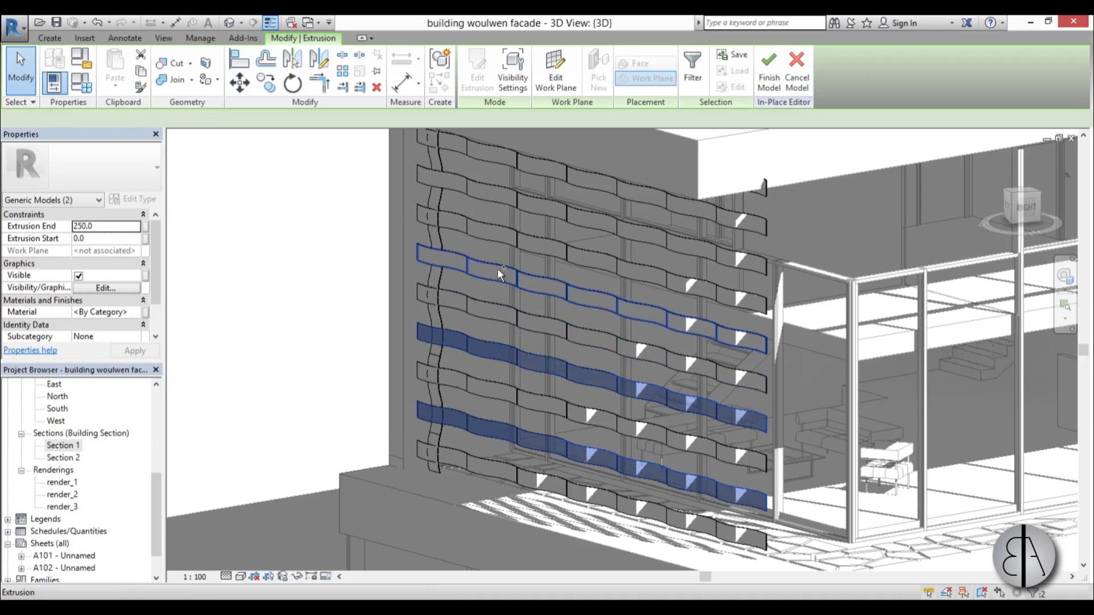
ctrl+click(495, 267)
ctrl+click(498, 187)
shift+middle_drag(498, 187, 701, 346)
scroll(601, 180, up, 3)
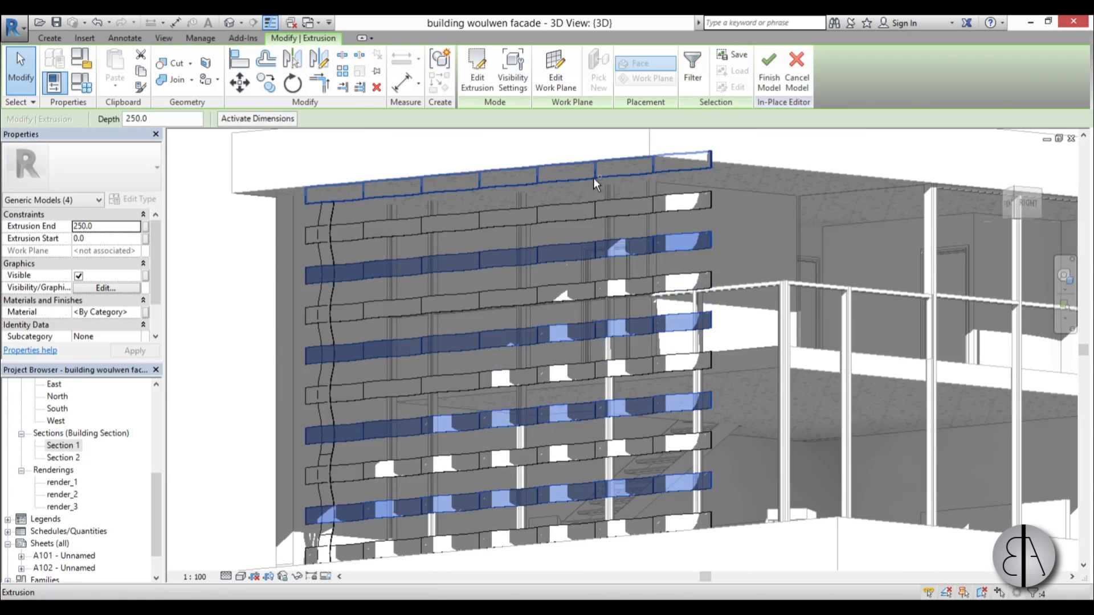
ctrl+click(593, 178)
scroll(624, 254, down, 3)
shift+middle_drag(624, 255, 662, 395)
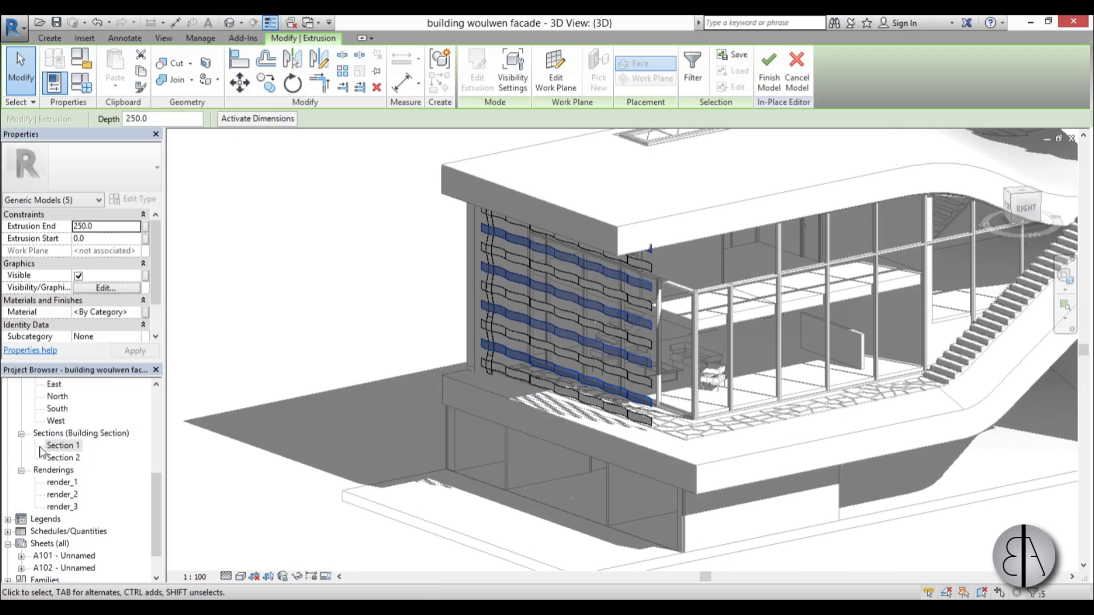
Mirror the selected slats as copies in the level 1 floor plan, about an axis drawn lengthwise through the middle of the wave
drag(156, 504, 156, 422)
double_click(59, 421)
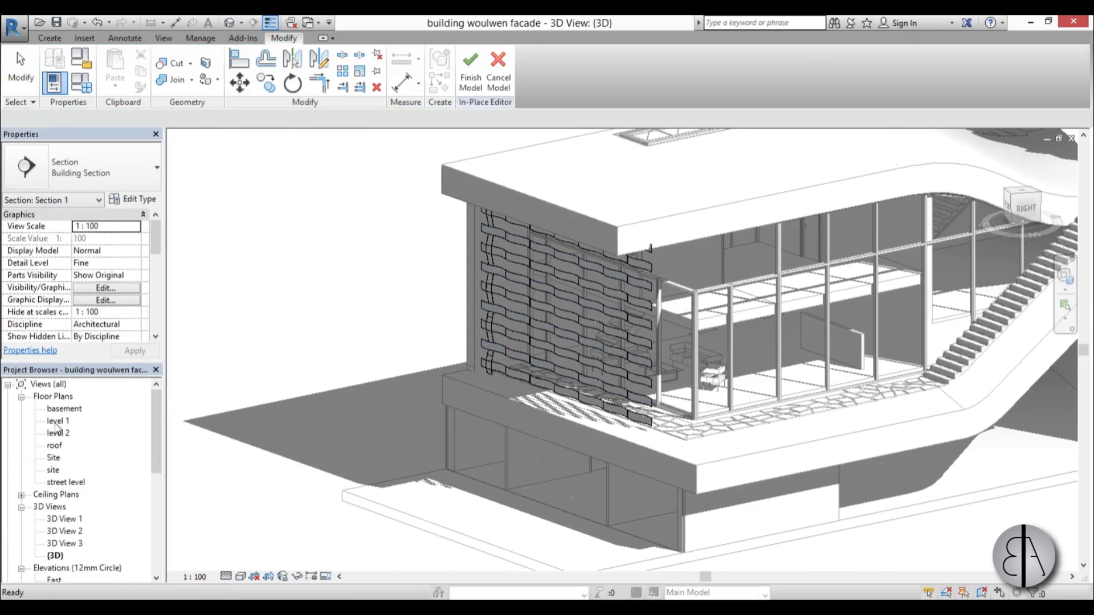
middle_drag(525, 247, 503, 320)
scroll(444, 259, up, 3)
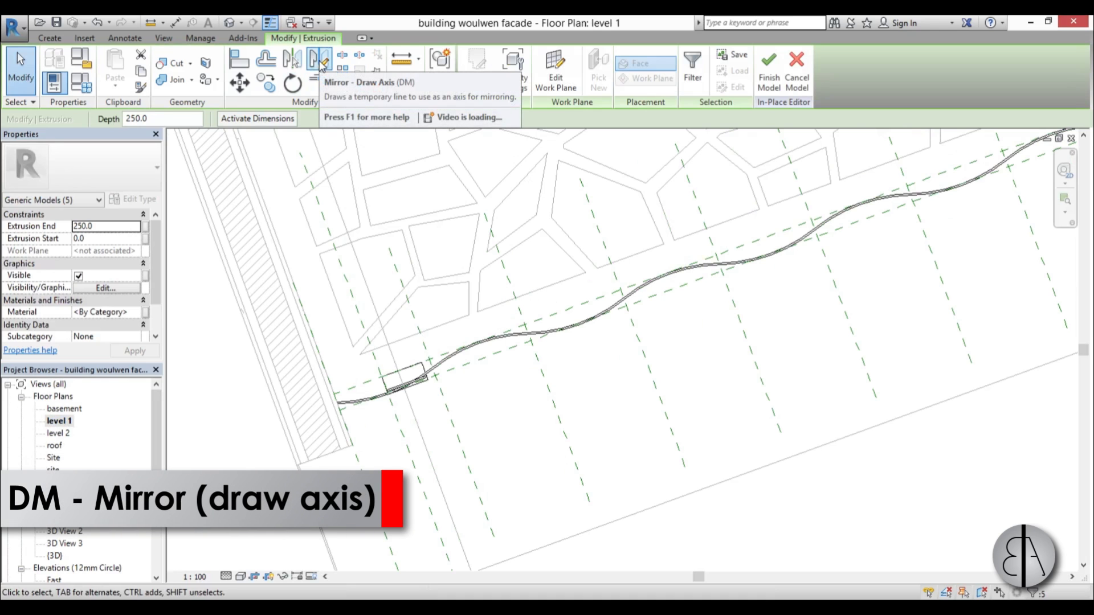
click(320, 61)
scroll(370, 373, up, 3)
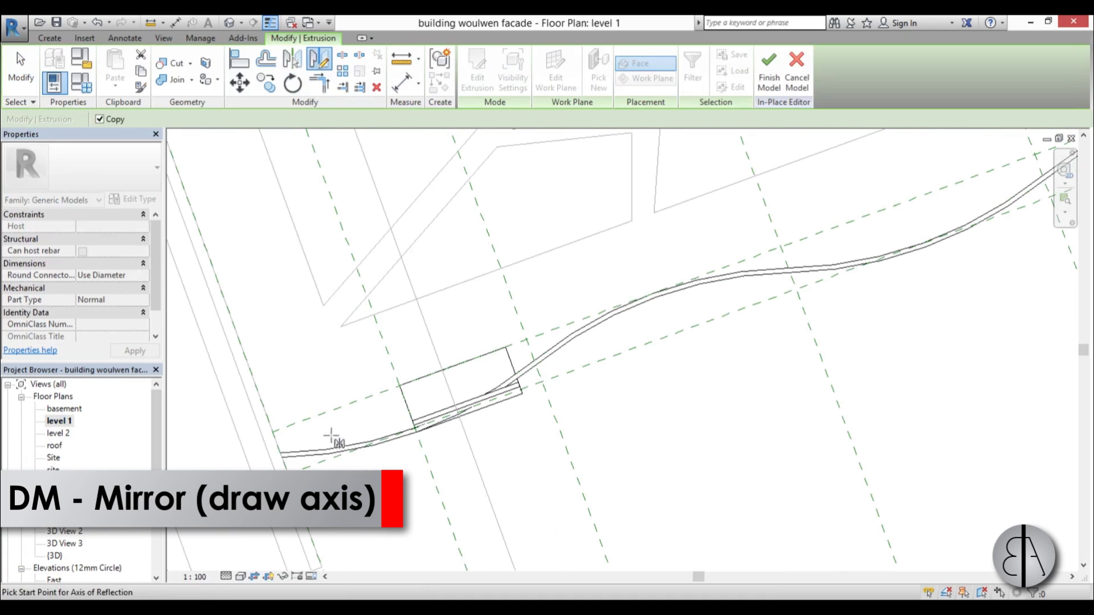
click(280, 454)
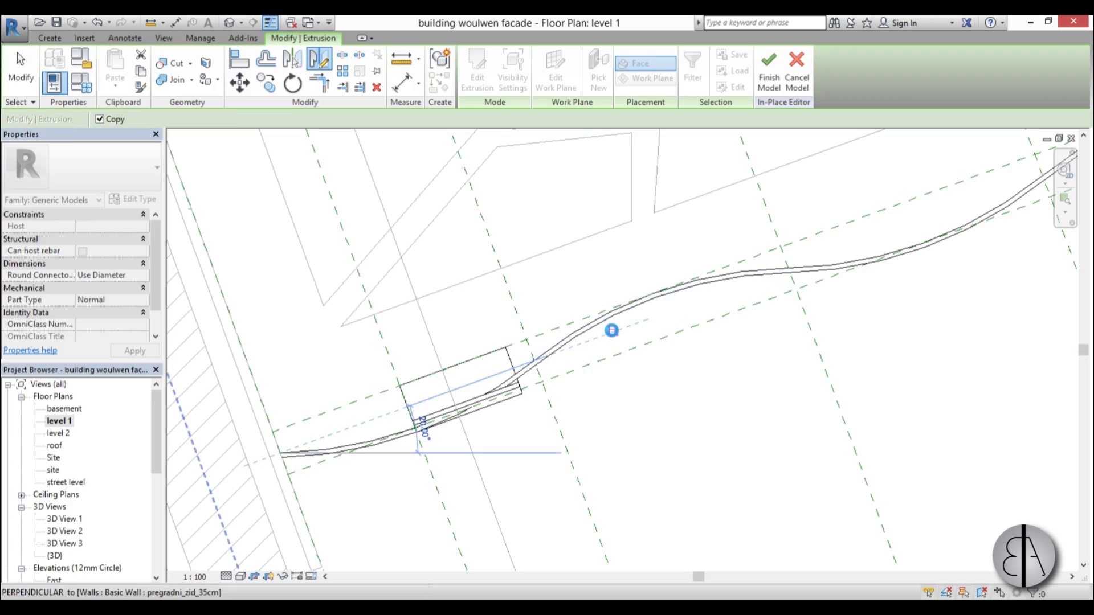
click(611, 331)
scroll(483, 370, down, 2)
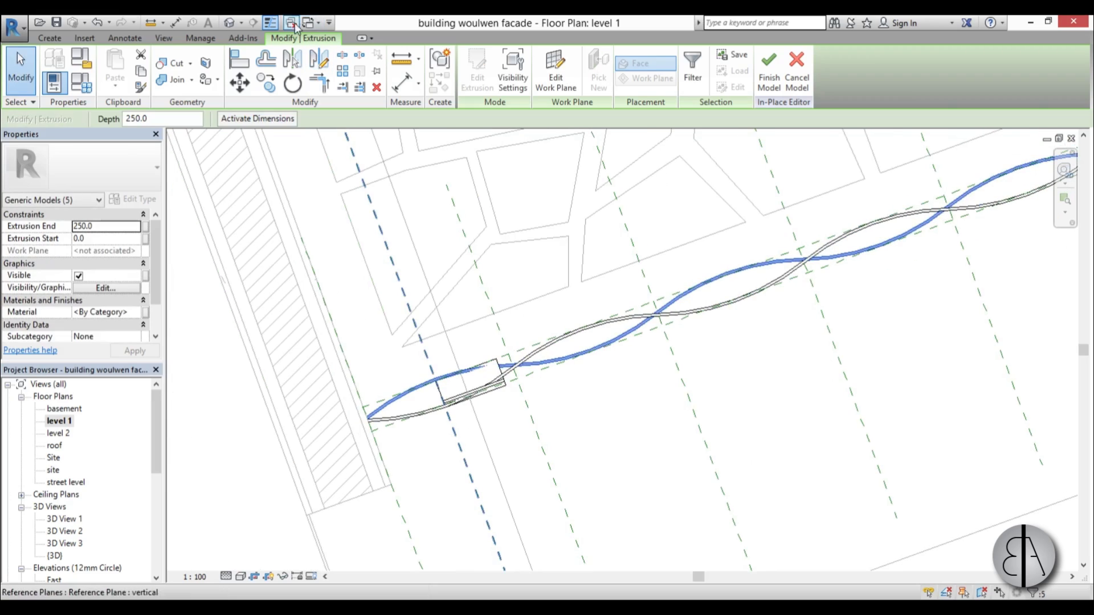
Delete the five unmirrored originals that overlap the mirrored slats, working in the 3D view
click(231, 24)
key(Escape)
mouse_move(541, 416)
shift+middle_down()
mouse_move(564, 383)
mouse_move(527, 368)
mouse_move(476, 413)
mouse_move(464, 456)
shift+middle_up()
scroll(528, 367, up, 3)
scroll(550, 312, up, 5)
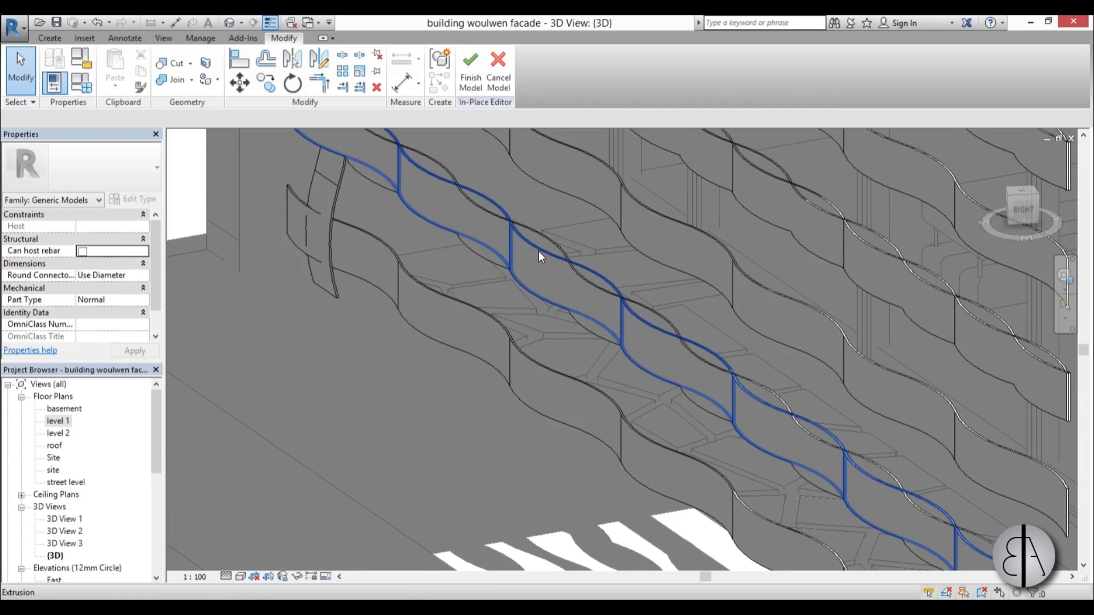
click(539, 250)
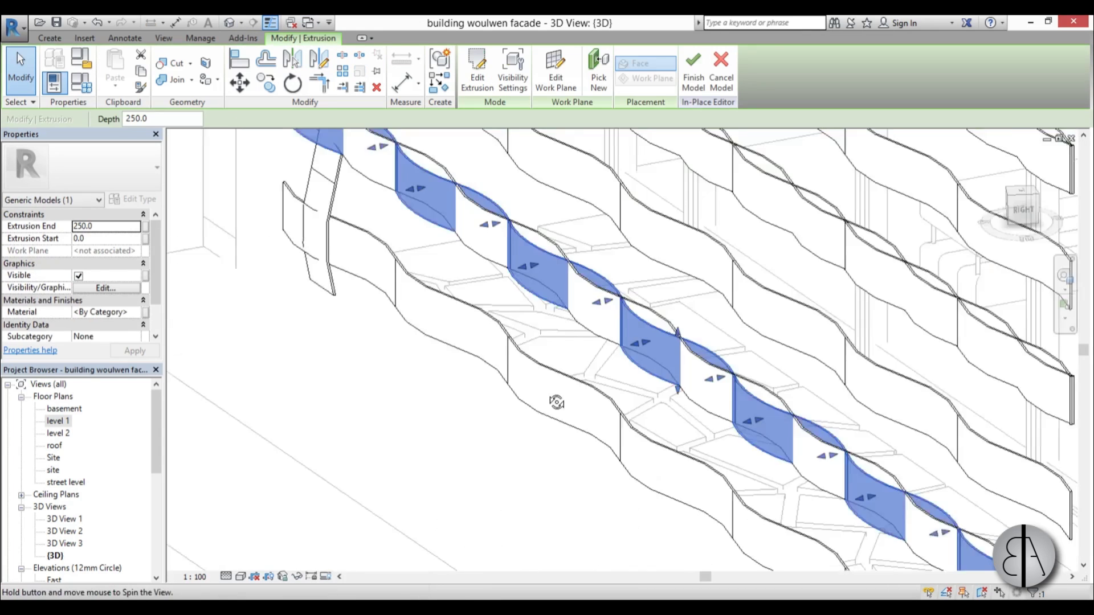
shift+middle_drag(556, 398, 512, 288)
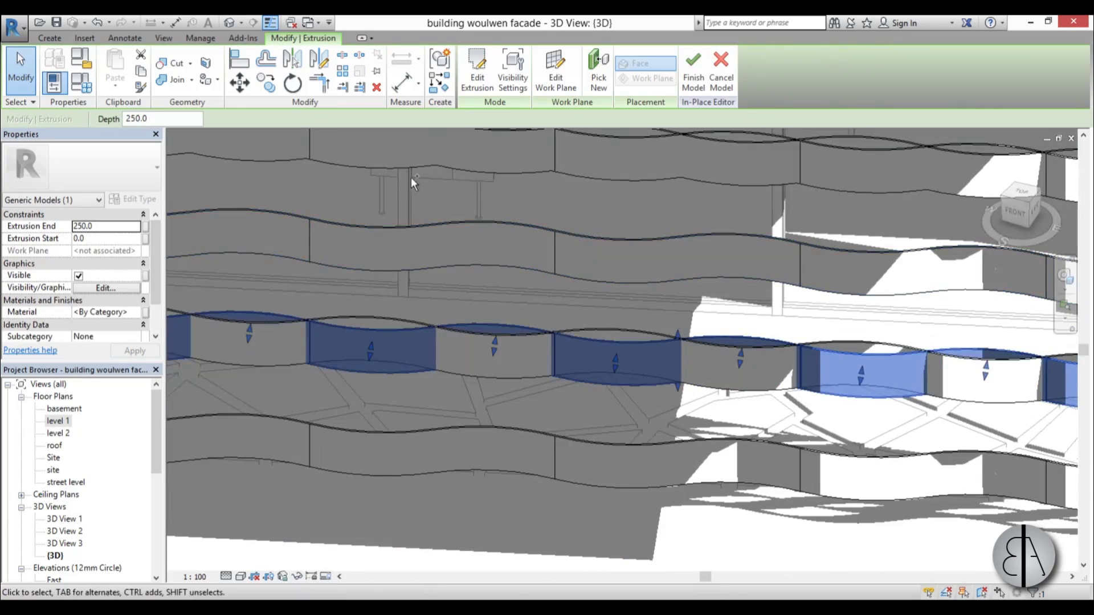
ctrl+click(396, 169)
scroll(396, 169, down, 2)
middle_drag(395, 193, 445, 404)
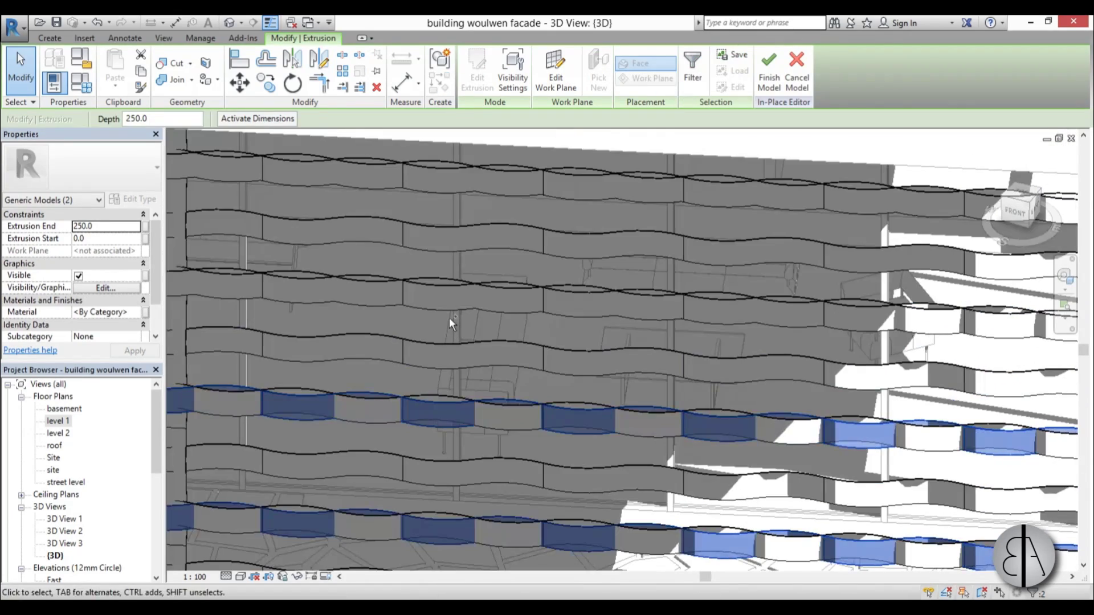
ctrl+click(448, 311)
middle_drag(446, 306, 462, 156)
ctrl+click(446, 193)
scroll(439, 290, up, 3)
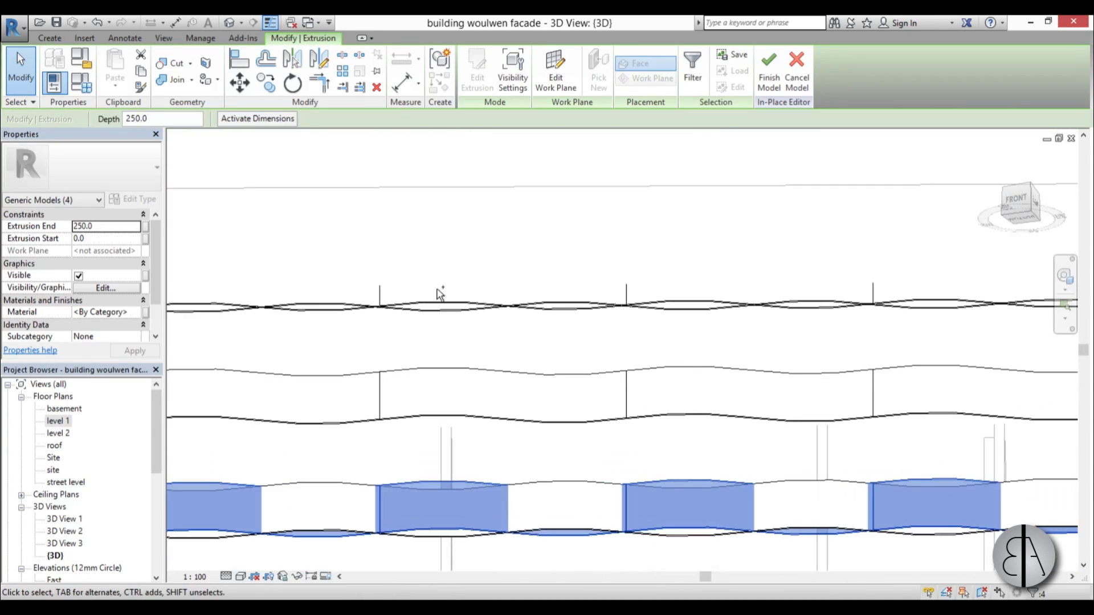
ctrl+click(439, 300)
scroll(449, 275, down, 5)
shift+middle_drag(454, 276, 366, 482)
click(370, 466)
Set the vertical wave strip's extrusion start to -125 and its extrusion end to 125
scroll(399, 444, up, 5)
shift+middle_drag(417, 420, 501, 541)
mouse_move(498, 344)
shift+middle_down()
mouse_move(498, 393)
mouse_move(498, 355)
mouse_move(393, 216)
shift+middle_up()
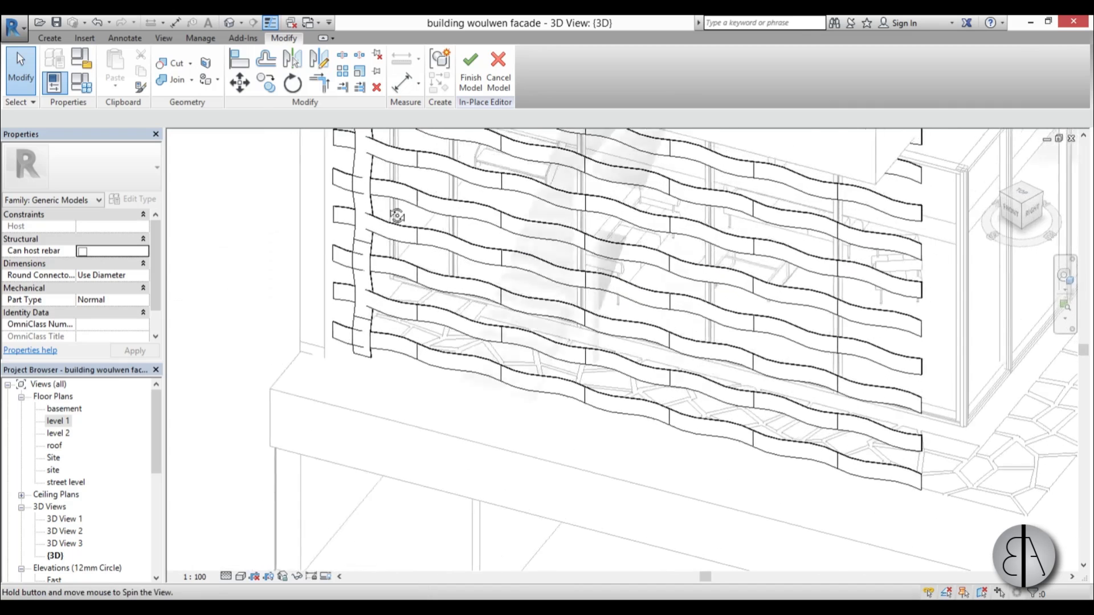
scroll(378, 247, up, 5)
click(379, 247)
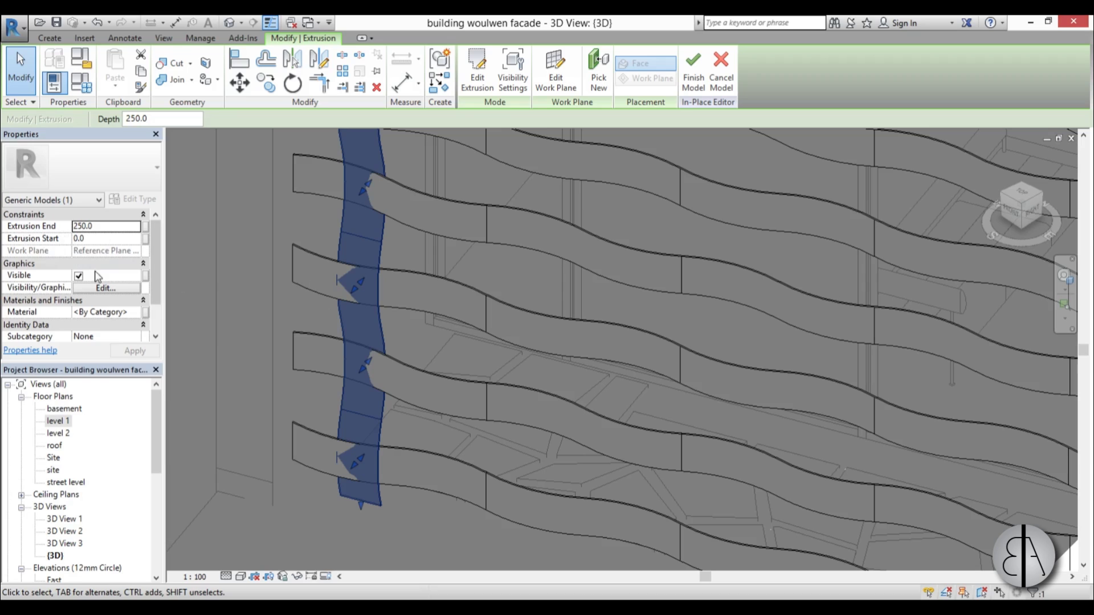
click(91, 239)
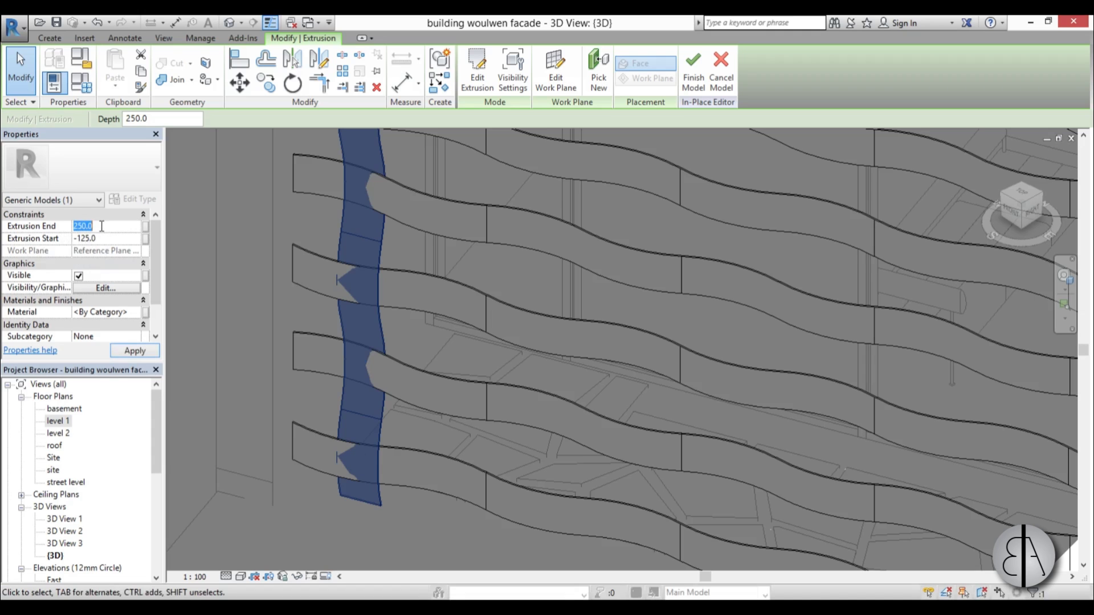
key(Return)
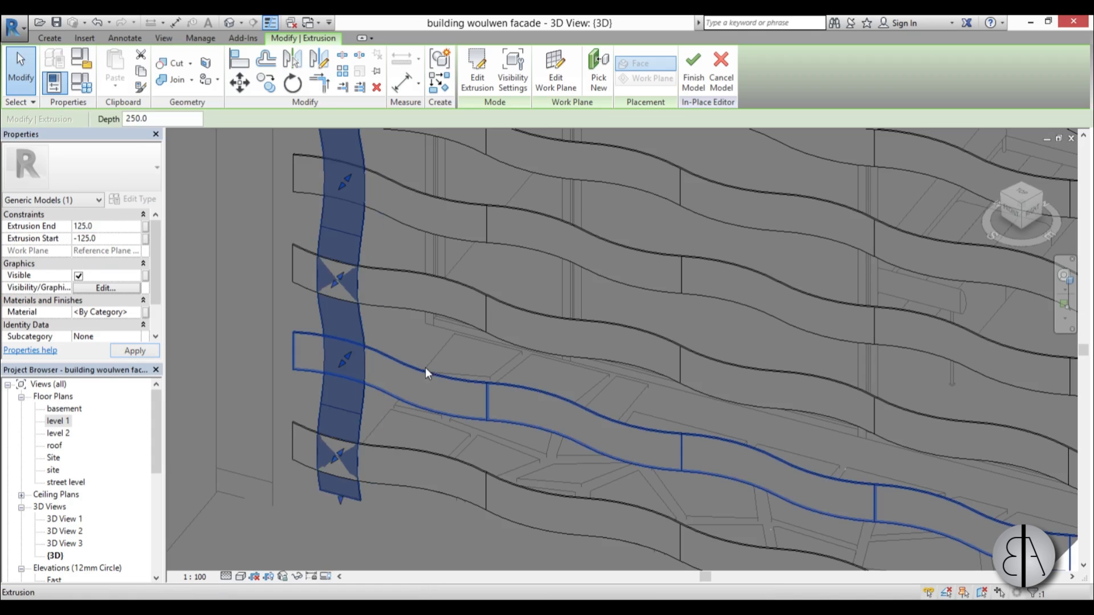
Copy the vertical strip on level 1 from reference plane to reference plane into the next seven bays, with Multiple on and Constrain off
scroll(363, 391, down, 2)
middle_drag(362, 391, 440, 349)
double_click(59, 422)
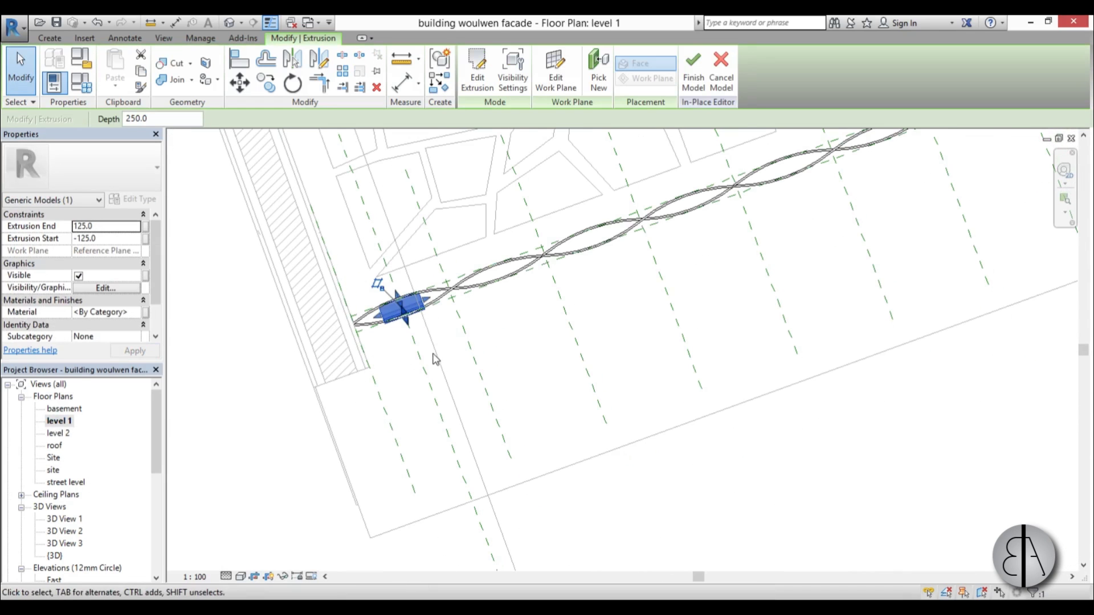
key(o)
scroll(433, 345, down, 2)
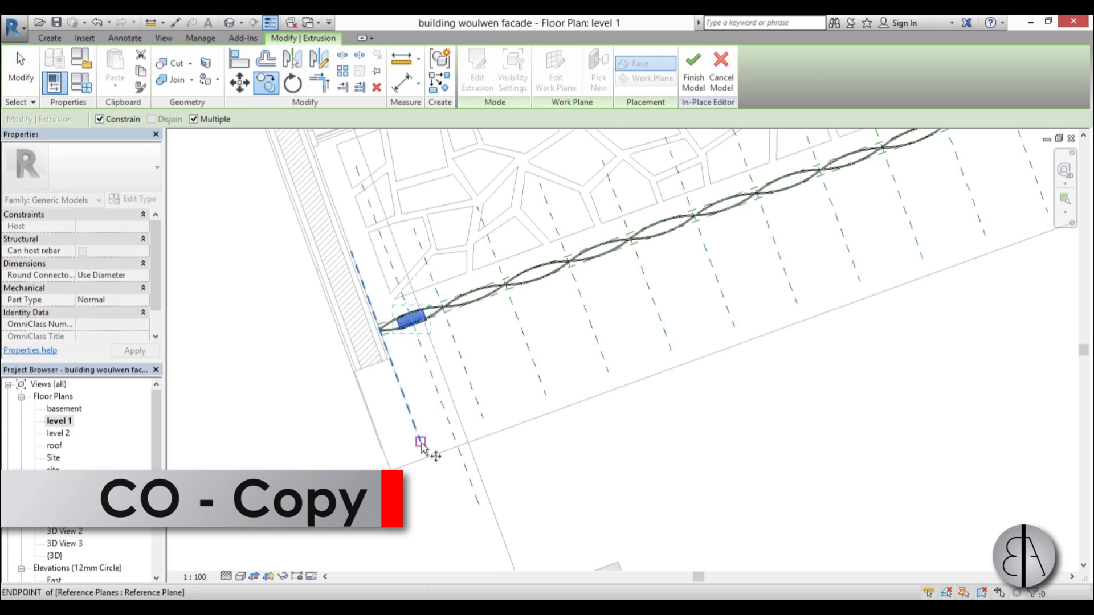
click(114, 118)
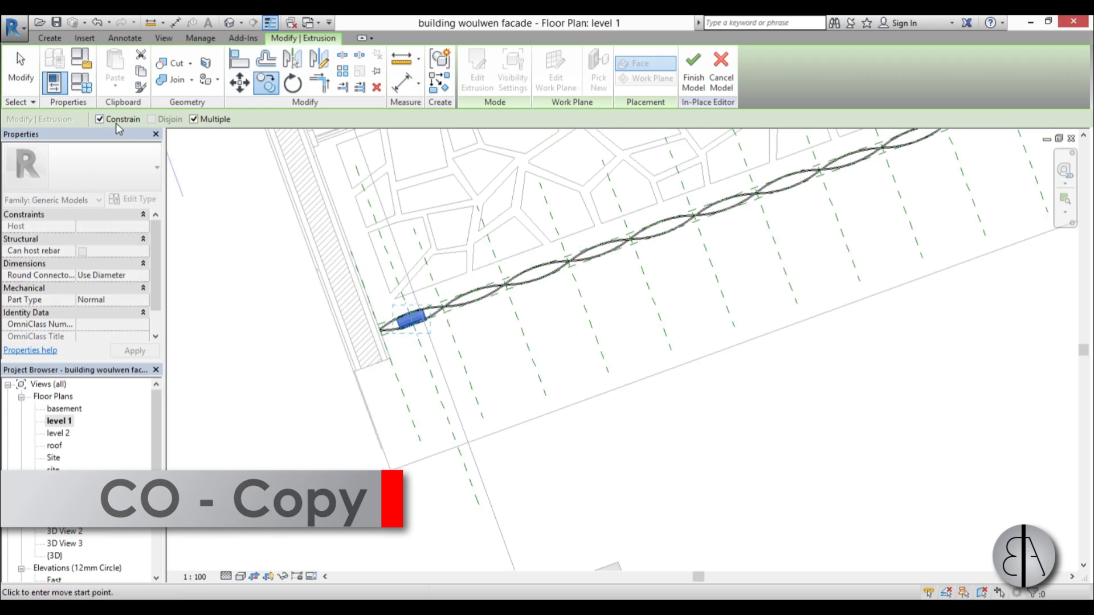
click(423, 451)
click(483, 419)
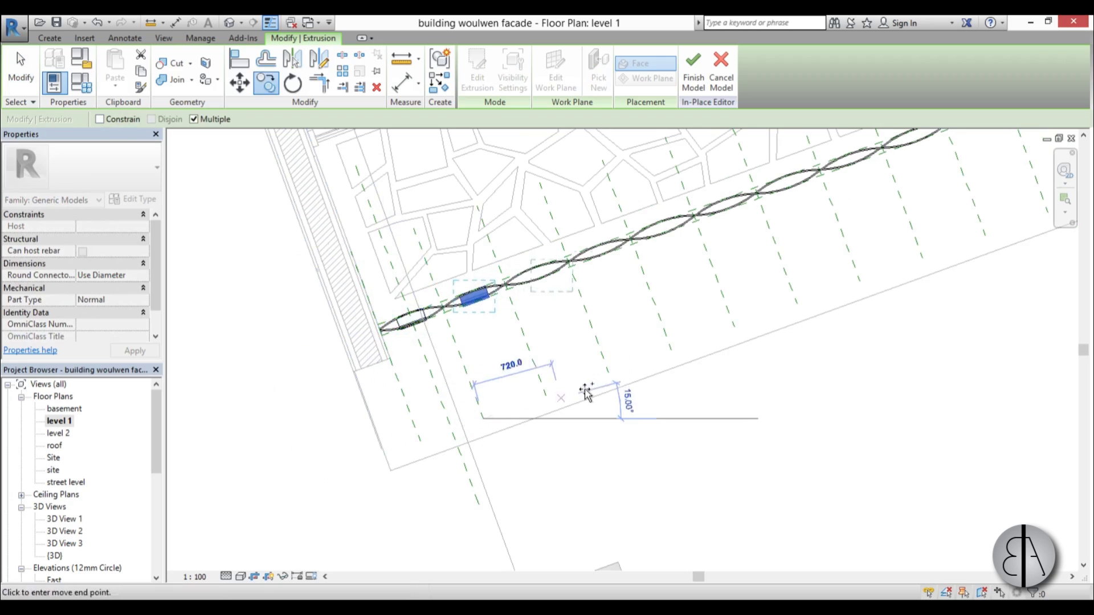
click(546, 397)
click(608, 373)
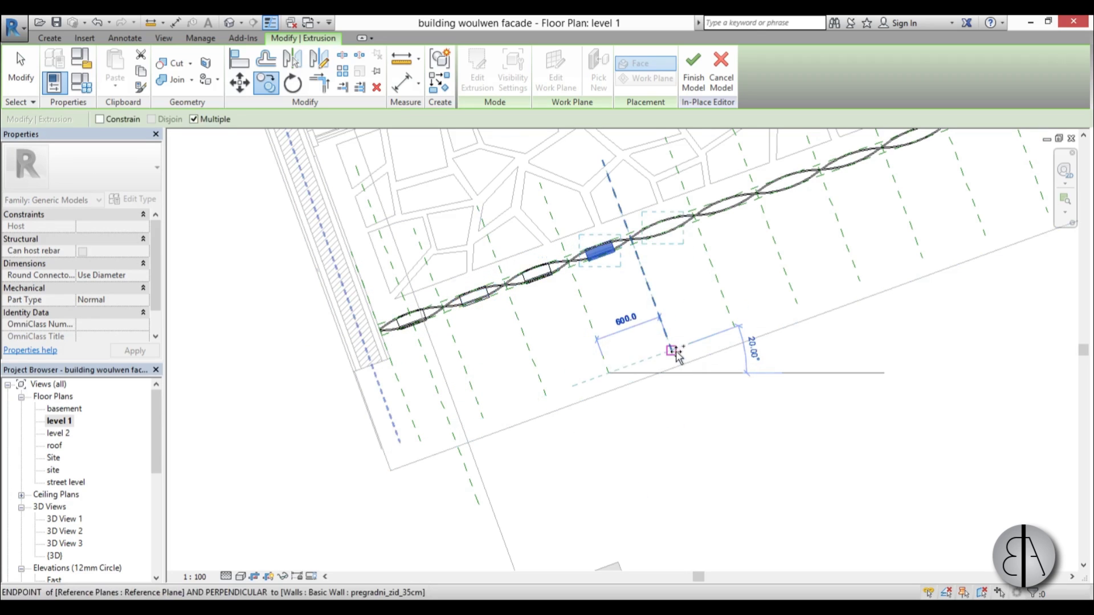
click(672, 348)
click(736, 325)
click(798, 301)
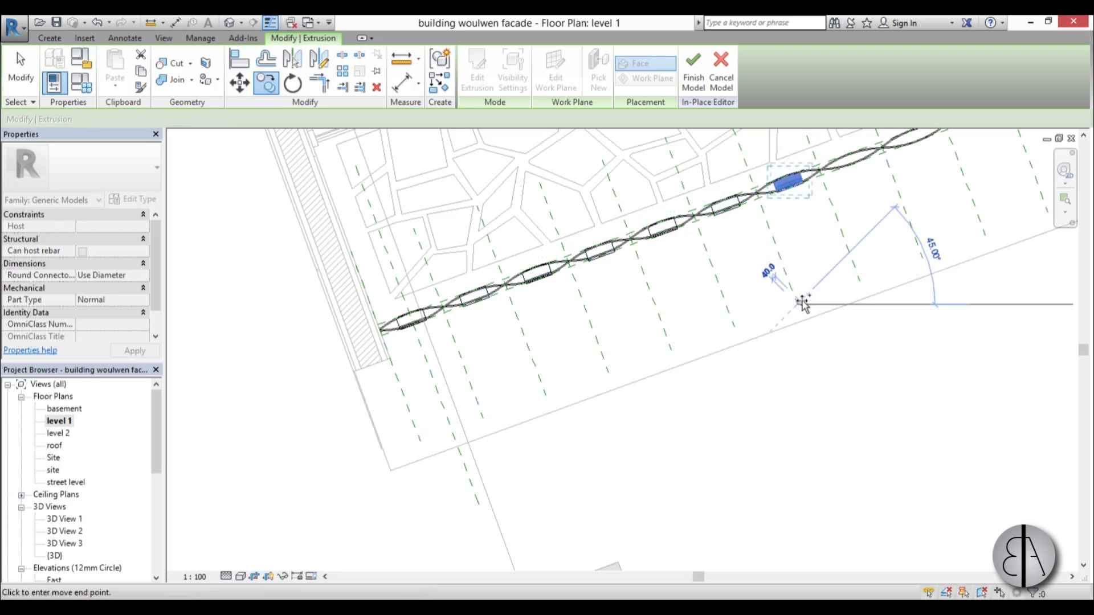
click(861, 277)
Continue copying the vertical strip at the reference planes into the remaining bays up to the far end of the slats
middle_drag(862, 277, 549, 330)
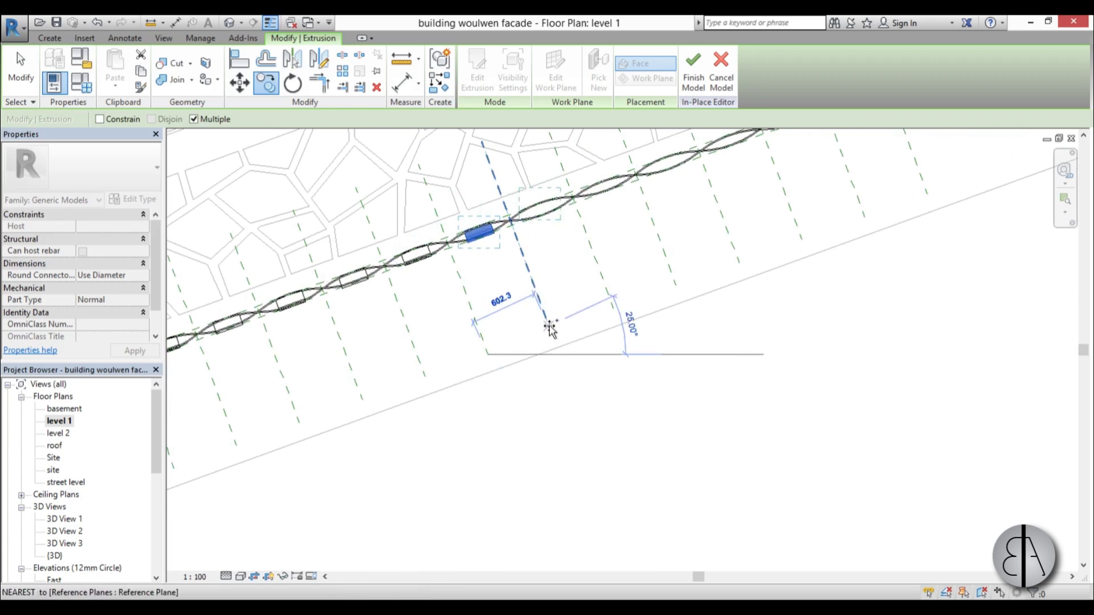
click(613, 308)
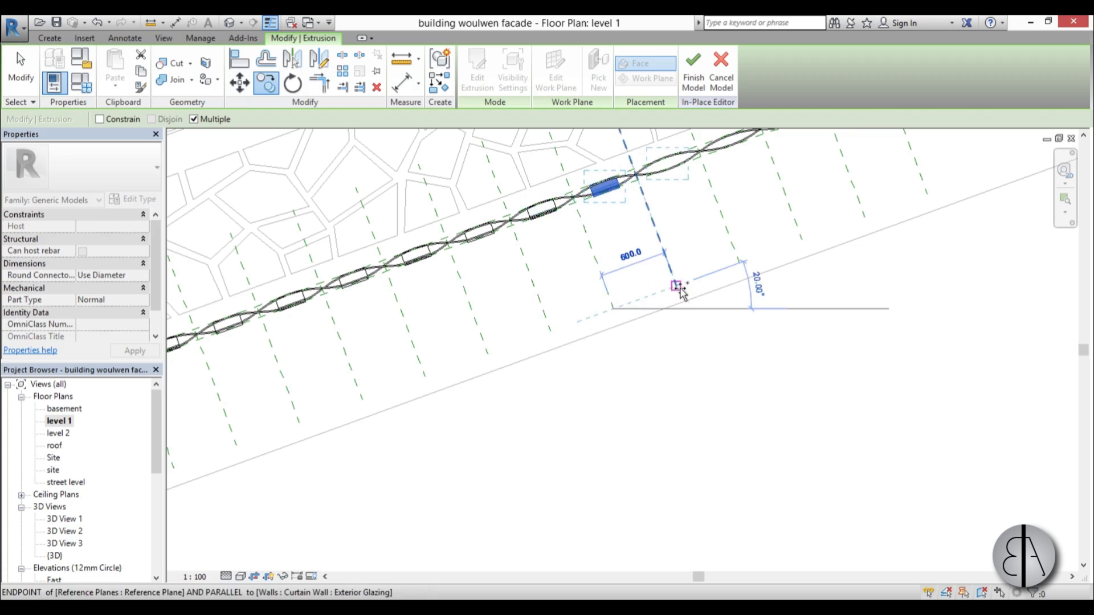
click(677, 284)
click(741, 260)
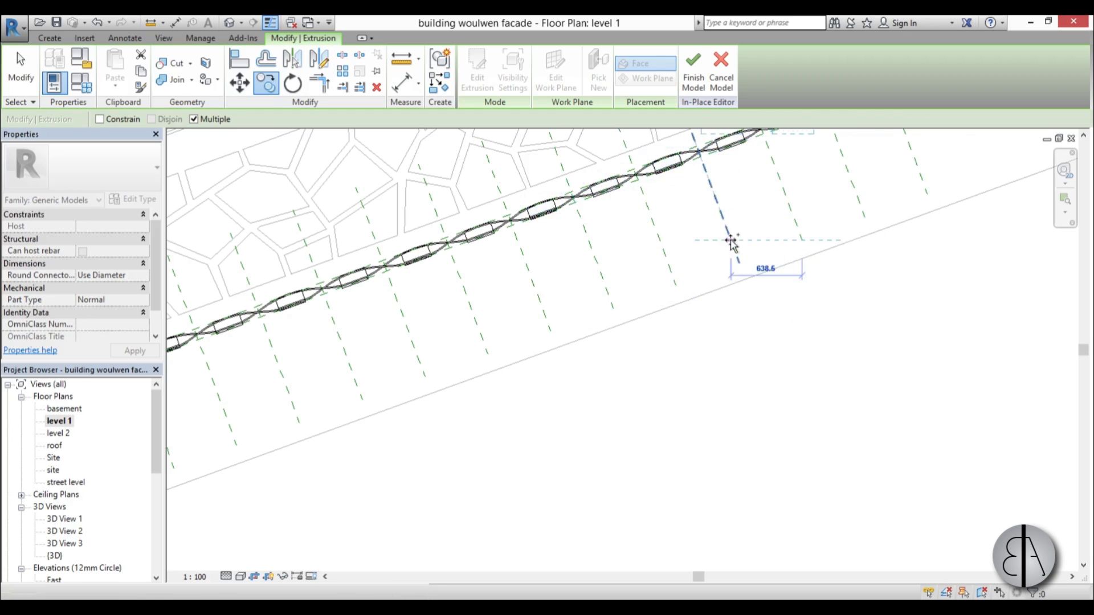
middle_drag(666, 269, 398, 420)
click(534, 389)
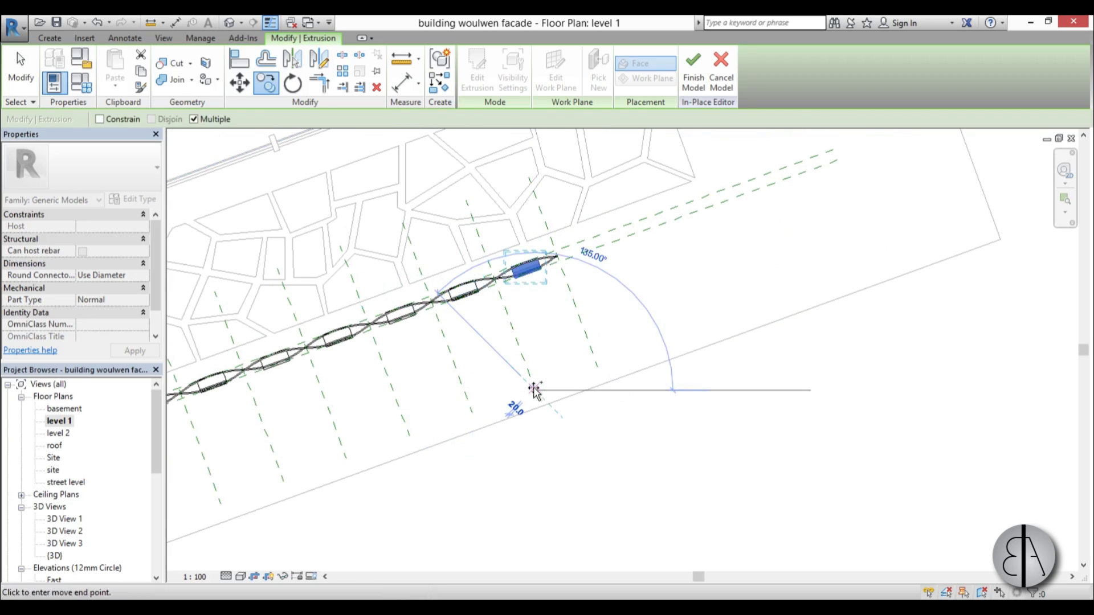
End the copying of the vertical strips on level 1 and switch to the default 3D view
key(Escape)
key(Escape)
middle_drag(283, 450, 639, 290)
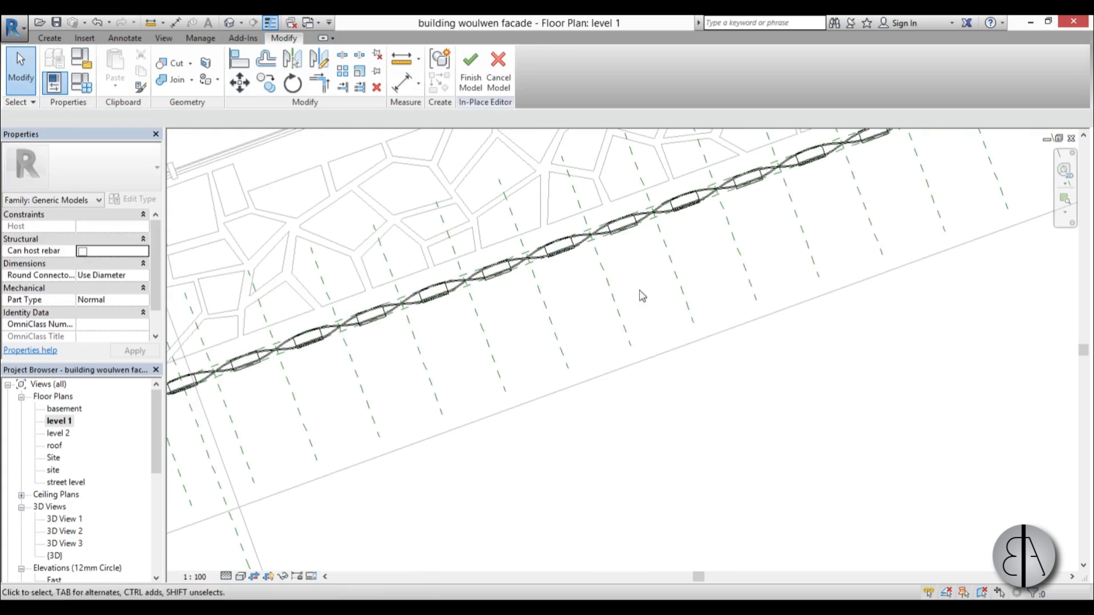
middle_drag(174, 437, 379, 385)
click(230, 23)
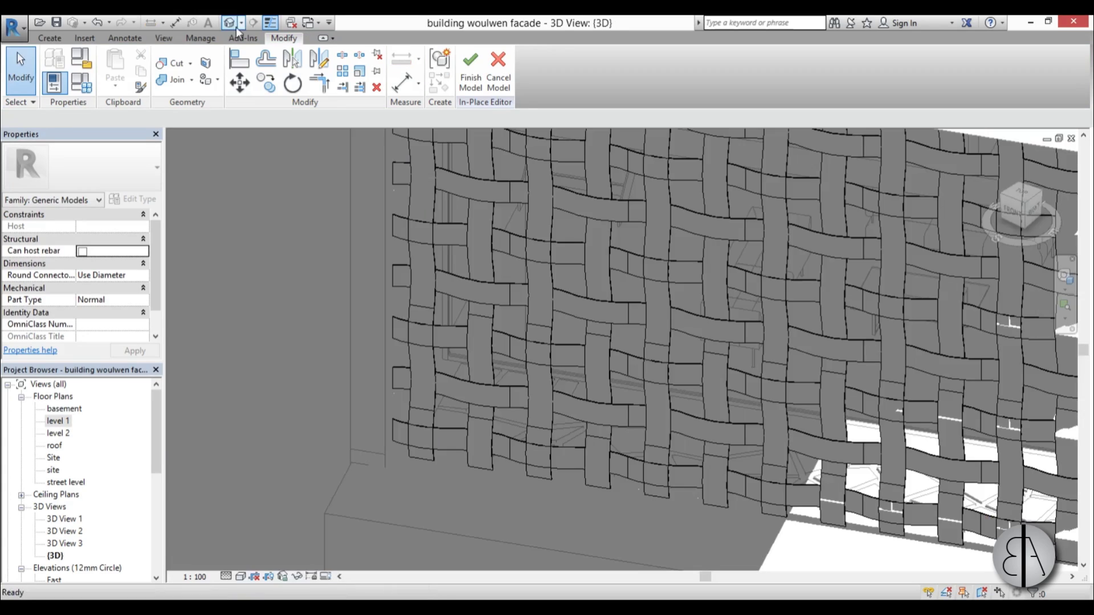
Mirror every second vertical strip, starting with the first, on level 1 about a drawn axis along the facade's length, with Copy off
scroll(561, 387, down, 2)
shift+middle_drag(558, 385, 514, 418)
scroll(501, 420, up, 3)
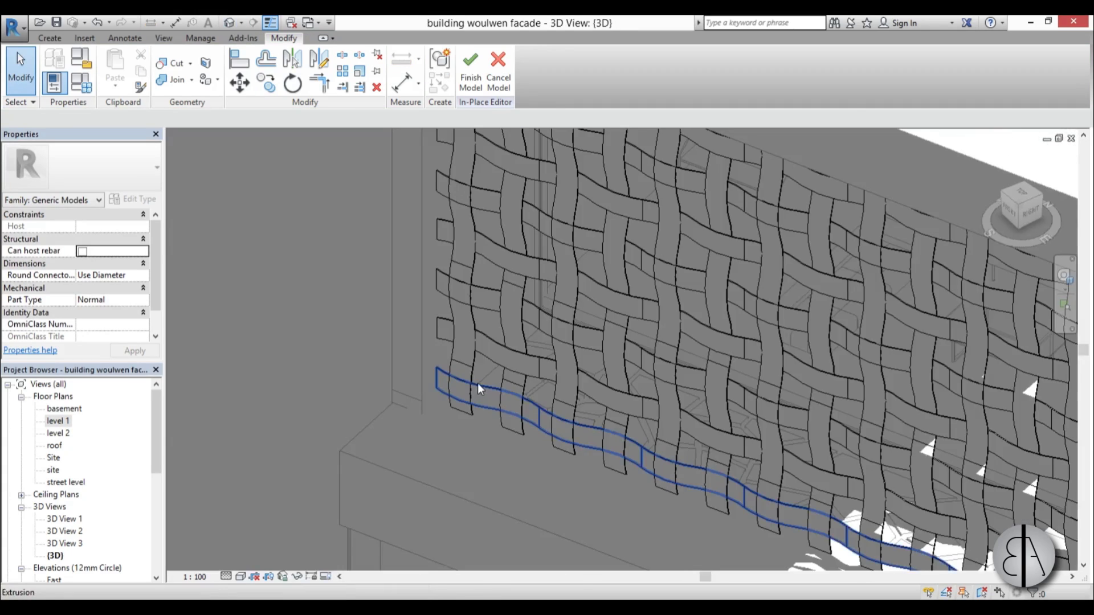
shift+middle_drag(477, 382, 470, 363)
click(471, 362)
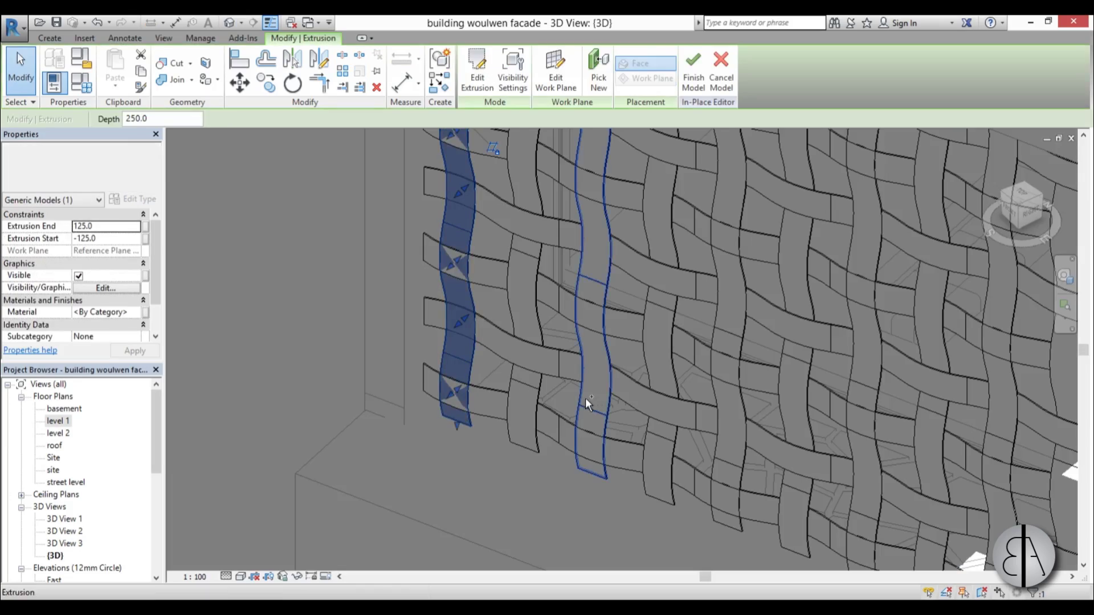
ctrl+click(585, 397)
mouse_move(584, 397)
shift+middle_down()
mouse_move(518, 391)
mouse_move(504, 371)
mouse_move(513, 394)
mouse_move(471, 442)
mouse_move(559, 427)
shift+middle_up()
ctrl+click(576, 399)
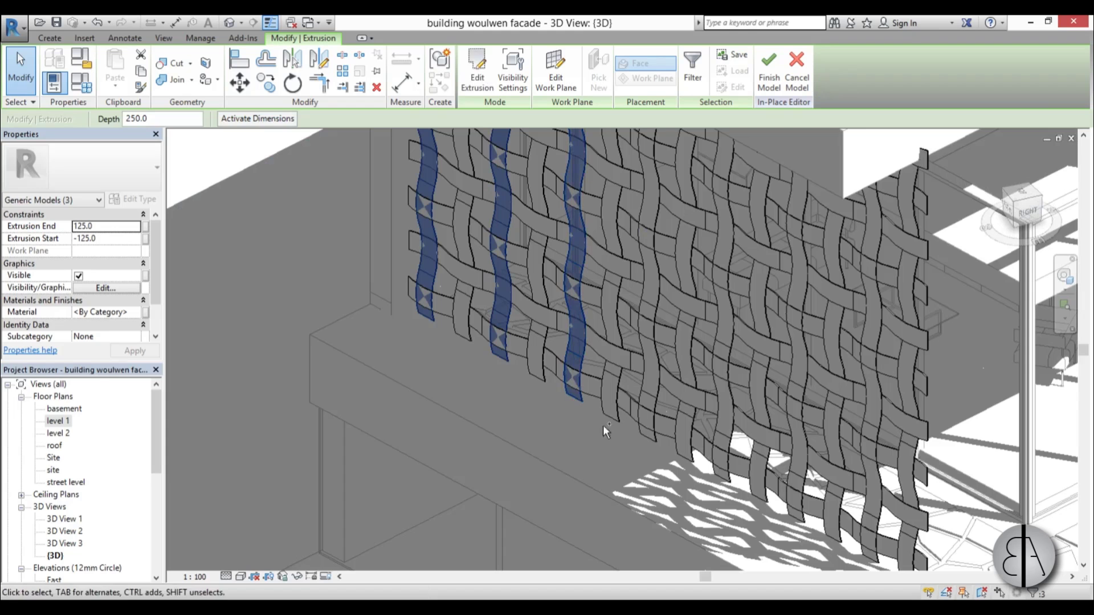
ctrl+click(644, 434)
ctrl+click(719, 476)
ctrl+click(796, 513)
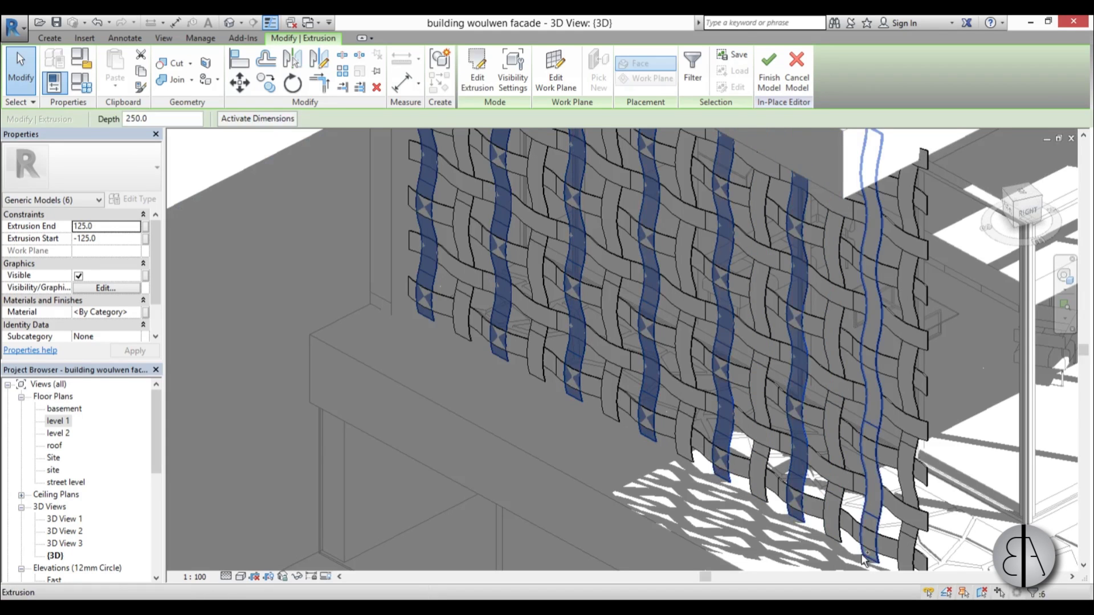
ctrl+click(870, 551)
scroll(542, 396, down, 2)
shift+middle_drag(542, 395, 688, 400)
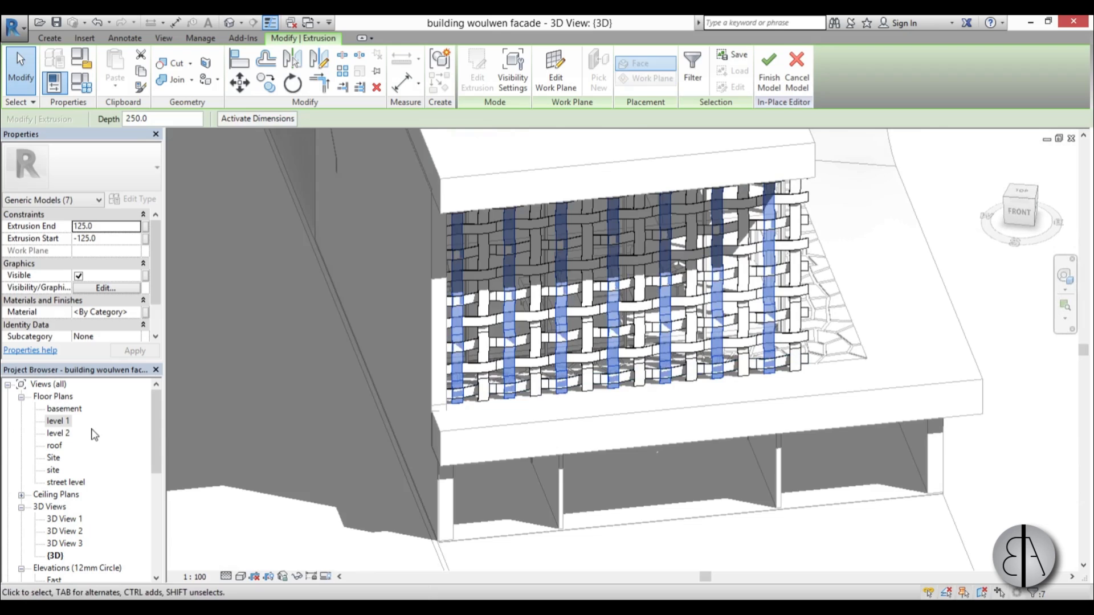
double_click(59, 421)
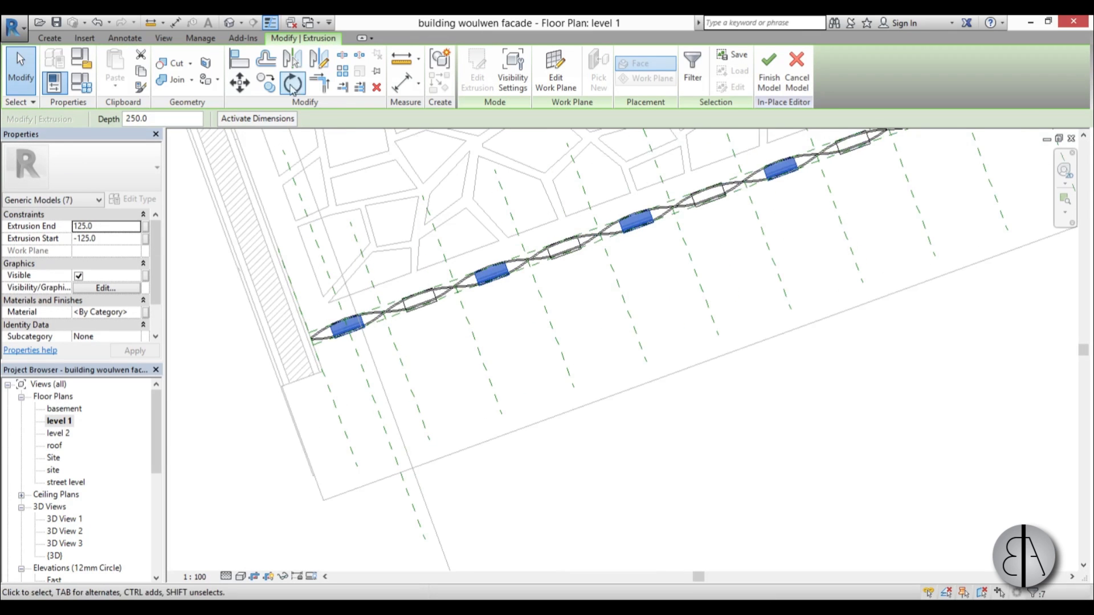
click(318, 67)
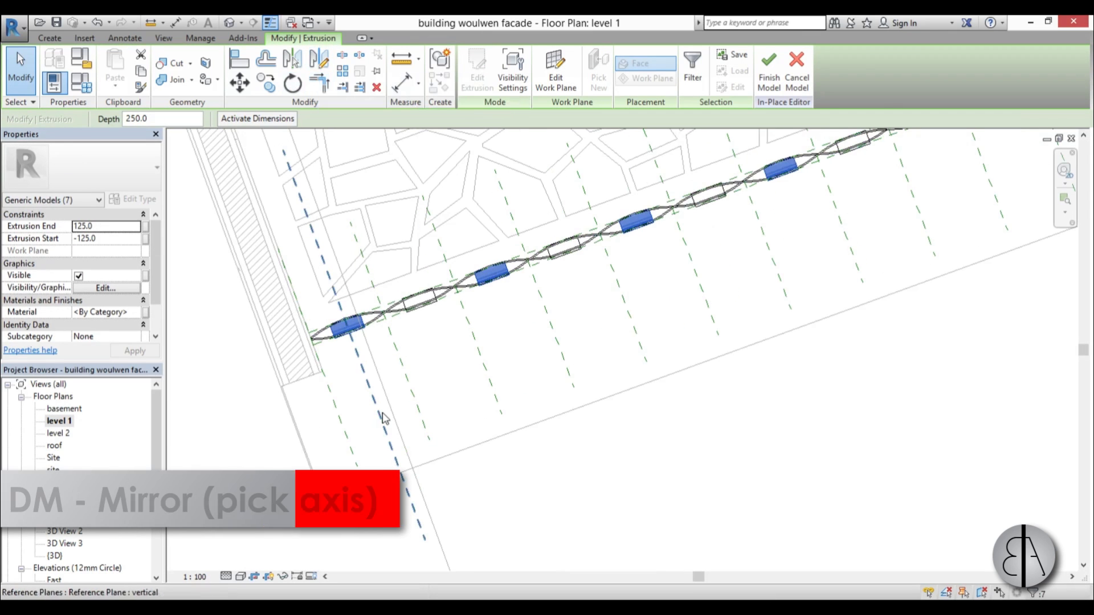
key(d)
key(m)
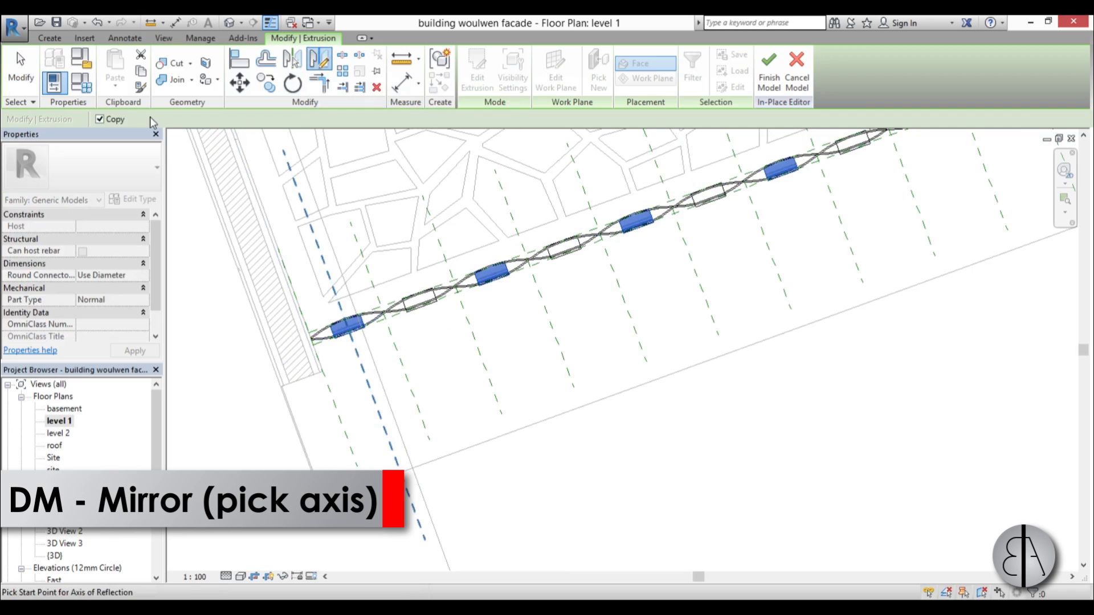
click(101, 119)
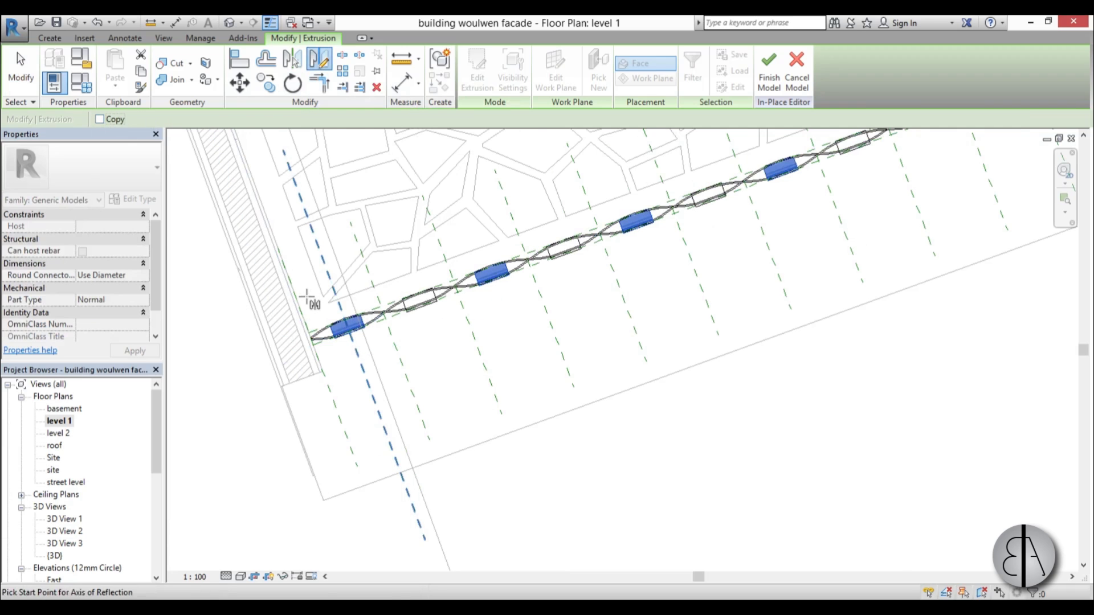
scroll(306, 297, up, 3)
scroll(318, 394, up, 3)
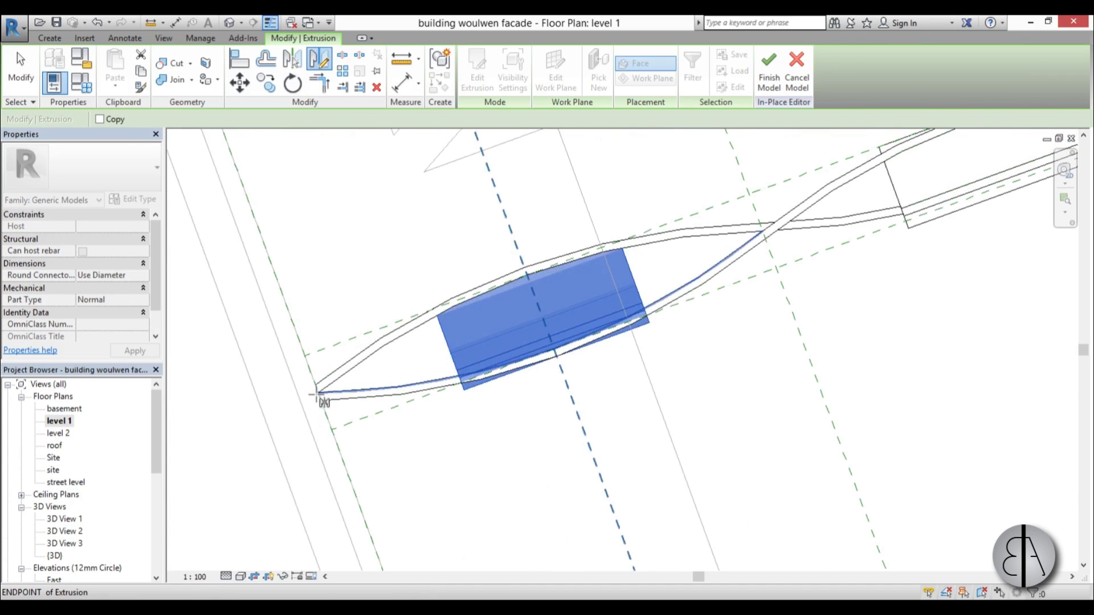
click(317, 394)
scroll(317, 394, down, 3)
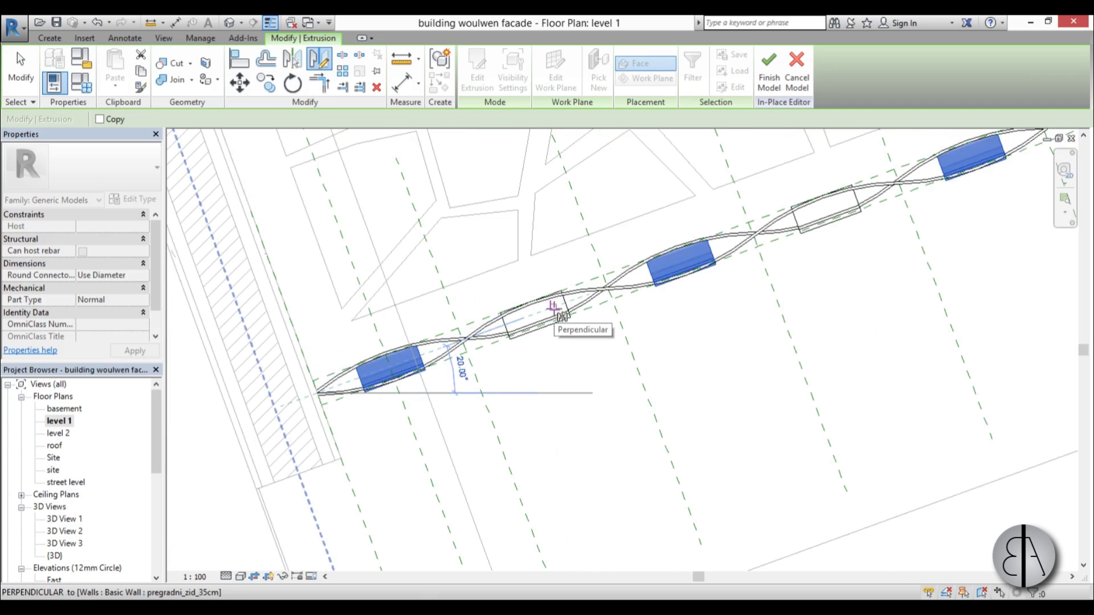
click(555, 311)
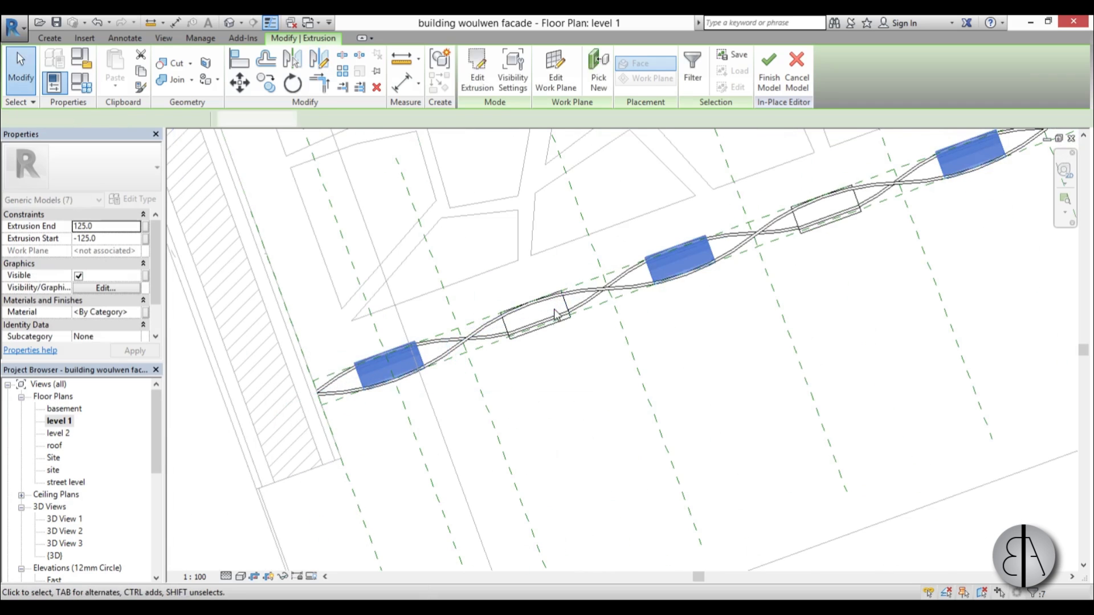
Assign the Wood material to all horizontal slats and vertical strips of the facade, working in the default 3D view
click(228, 24)
shift+middle_drag(566, 422, 454, 319)
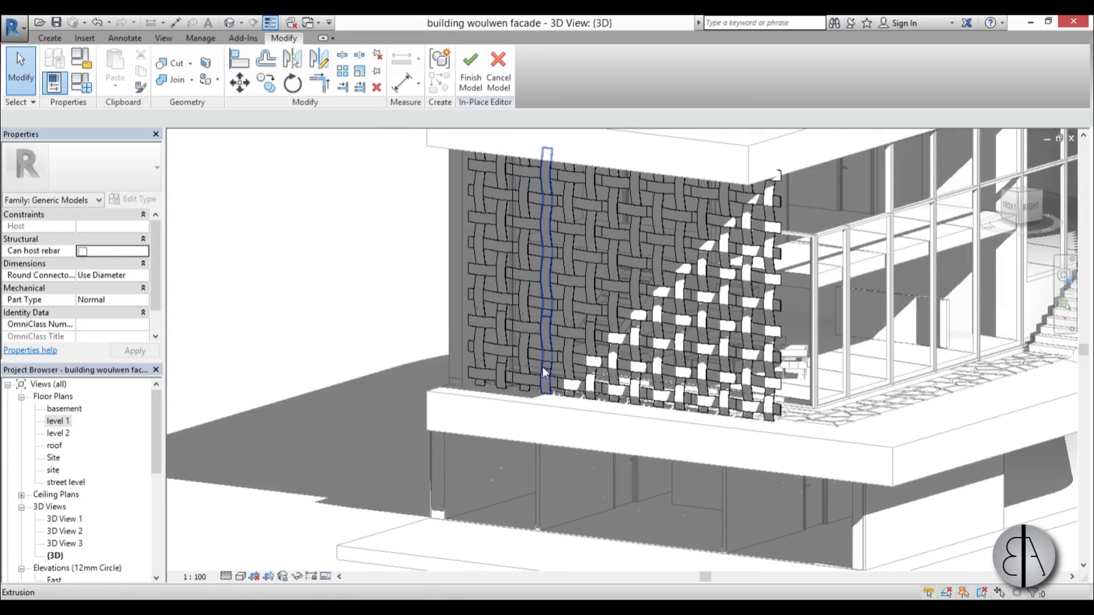
mouse_move(637, 447)
shift+middle_down()
mouse_move(638, 433)
mouse_move(632, 445)
mouse_move(669, 461)
mouse_move(652, 462)
mouse_move(655, 481)
mouse_move(593, 347)
shift+middle_up()
drag(408, 179, 853, 505)
click(134, 312)
click(143, 312)
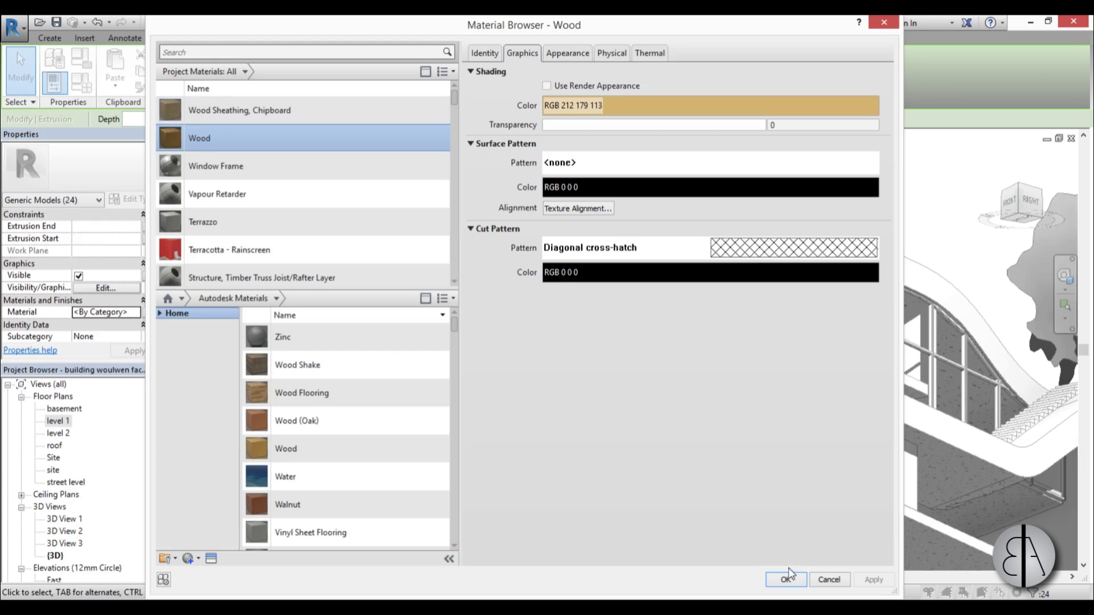
click(785, 580)
click(170, 519)
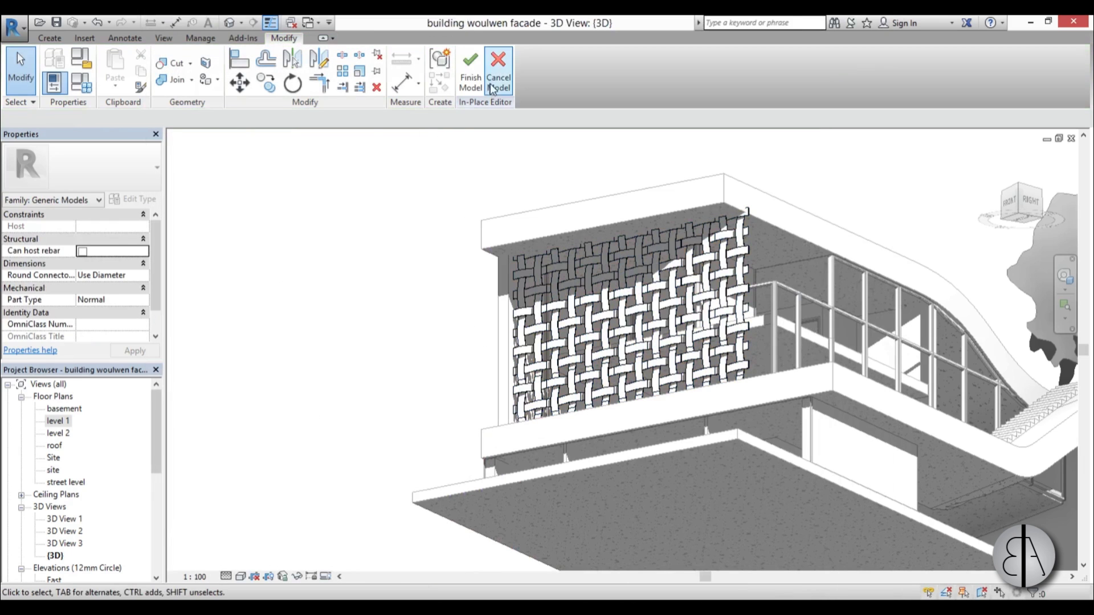
Finish the in-place facade model and open the perspective 3D View 1
click(470, 72)
shift+middle_drag(398, 467, 380, 524)
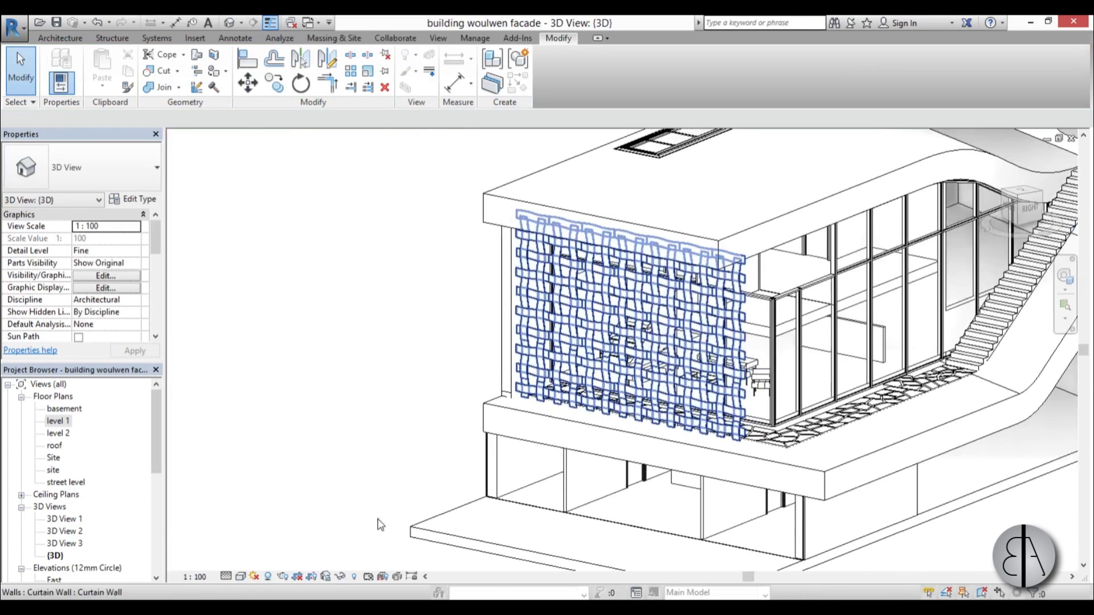
double_click(73, 520)
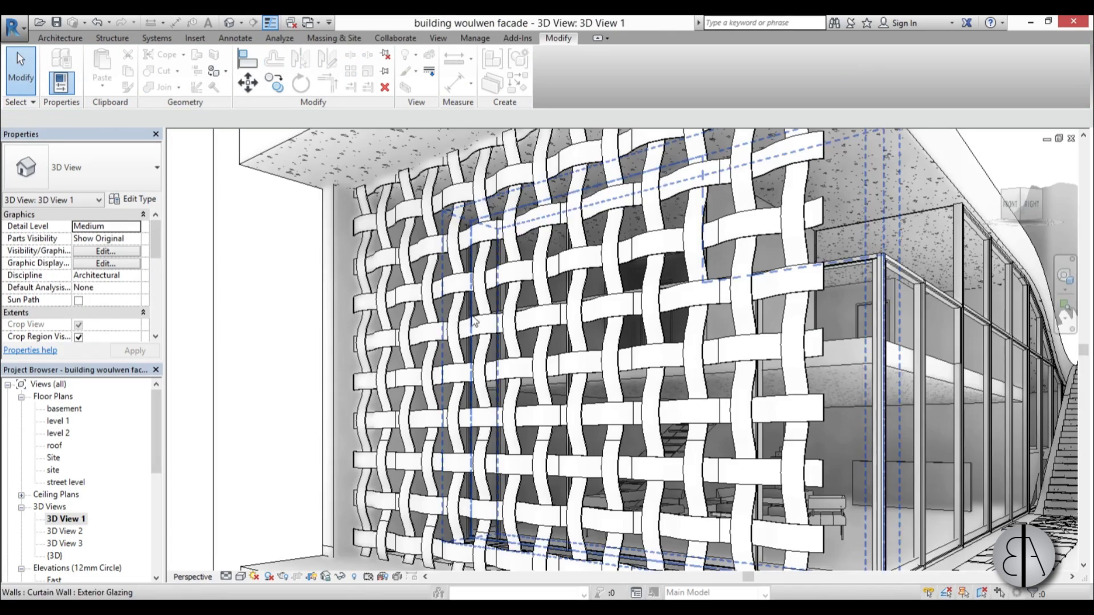
scroll(422, 438, down, 4)
scroll(455, 436, up, 3)
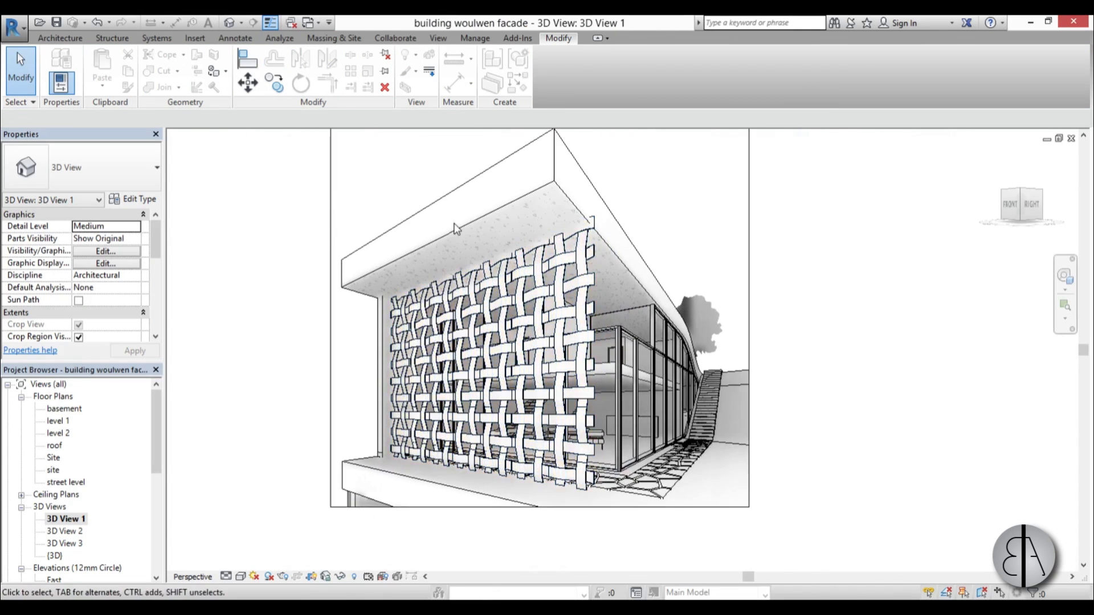
Widen the crop region of 3D View 1 on both sides to show more surroundings around the building
click(421, 187)
click(420, 187)
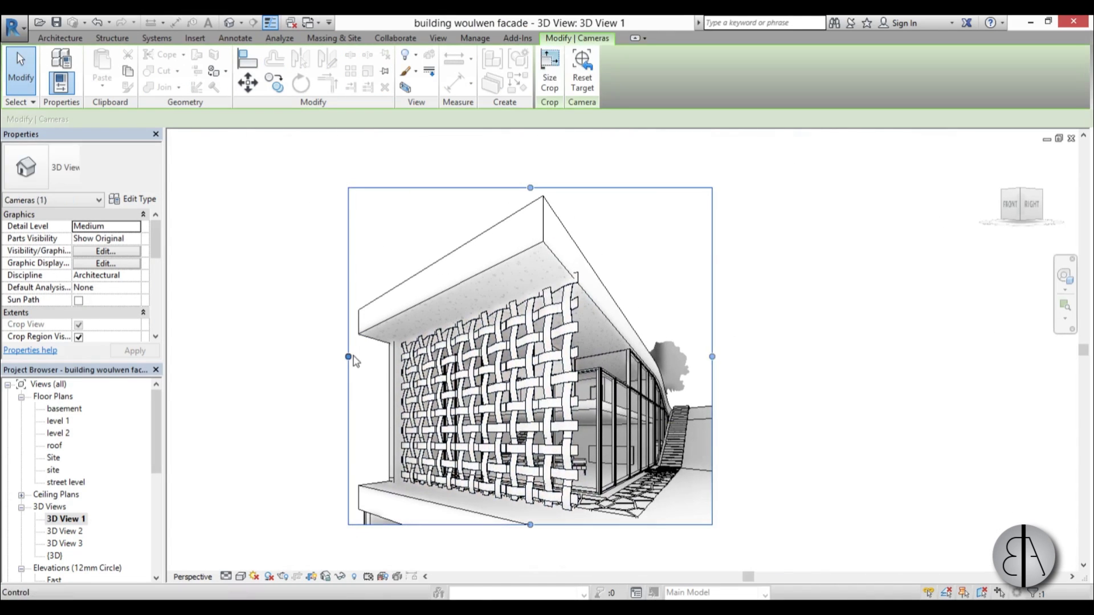
drag(348, 357, 280, 357)
drag(712, 356, 820, 357)
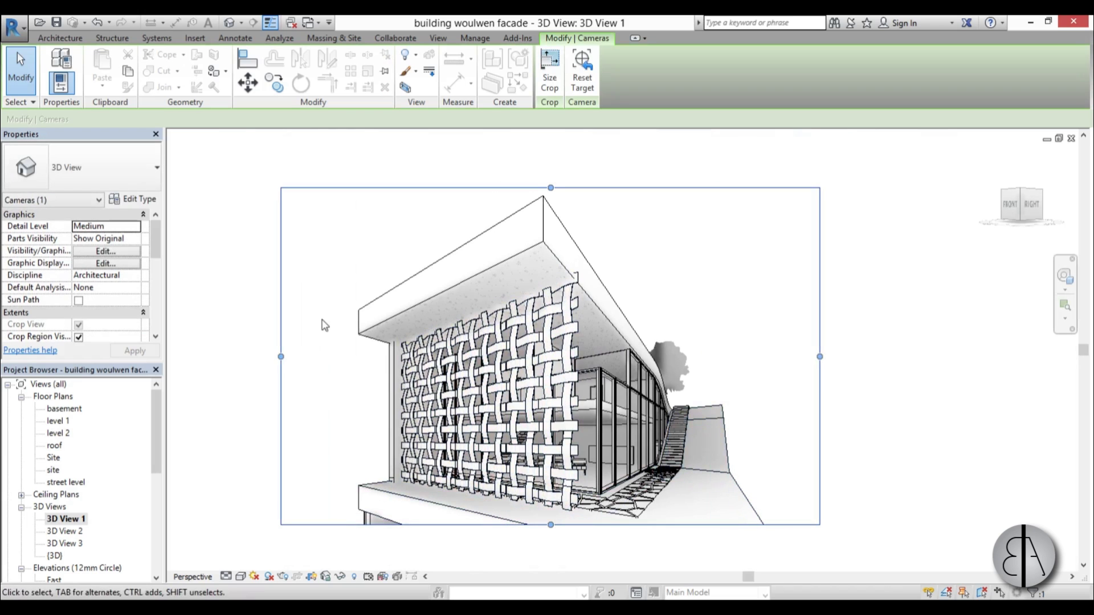
drag(281, 357, 208, 334)
click(366, 381)
scroll(365, 378, up, 2)
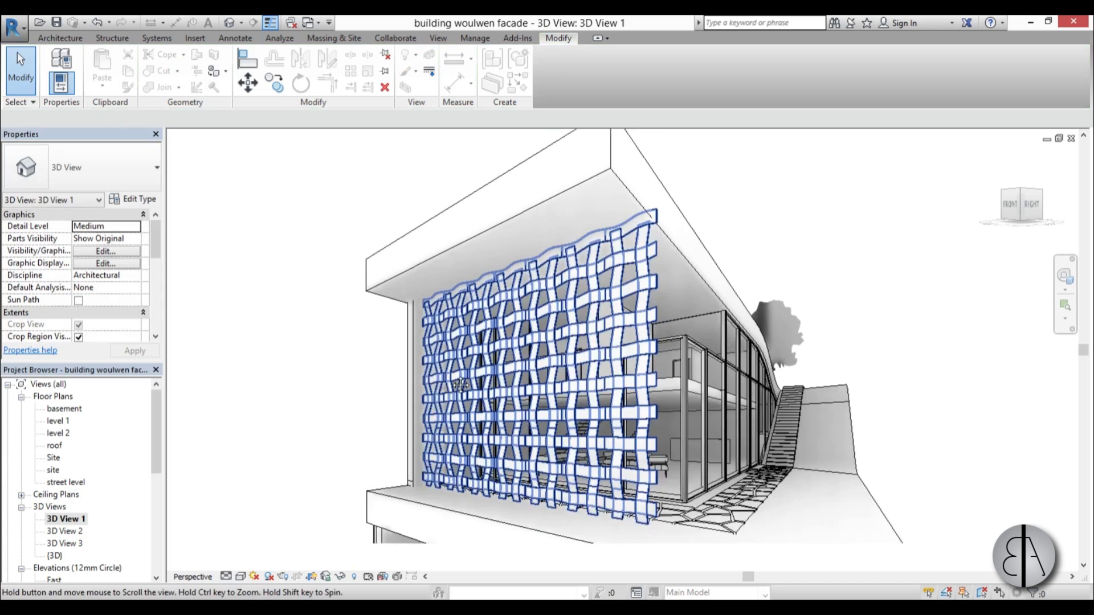
middle_drag(372, 389, 416, 399)
Start a rendering of 3D View 1 with the existing render settings
key(r)
key(r)
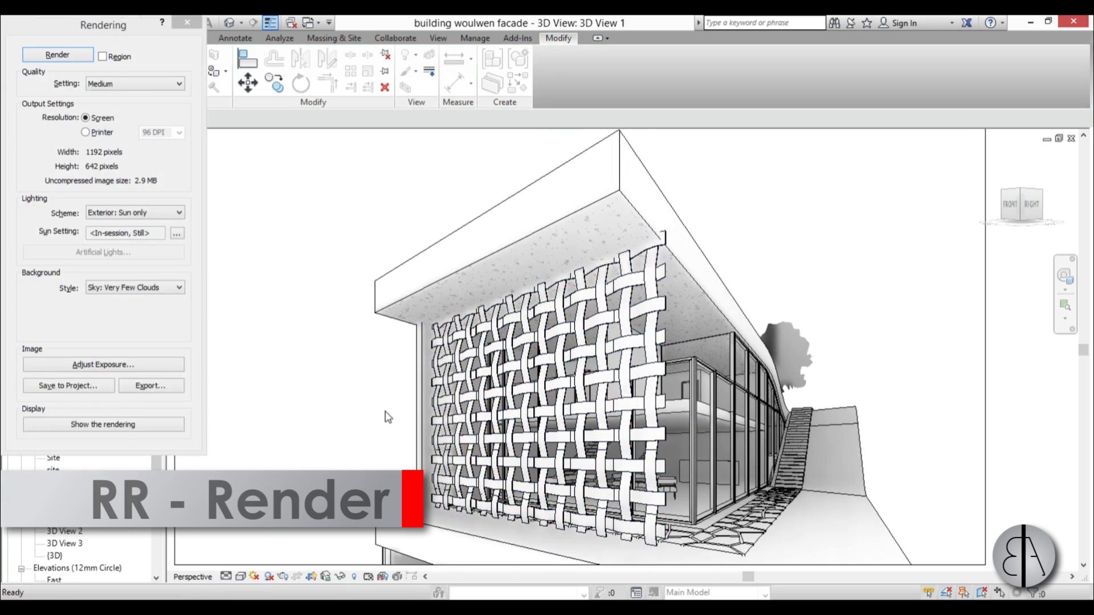
drag(108, 25, 138, 76)
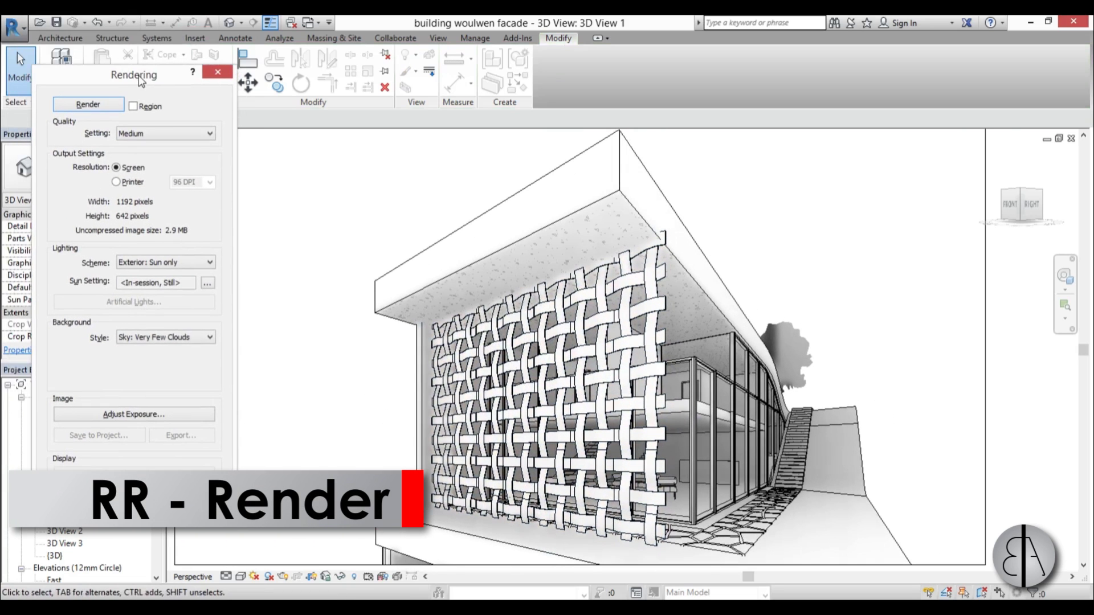
click(101, 104)
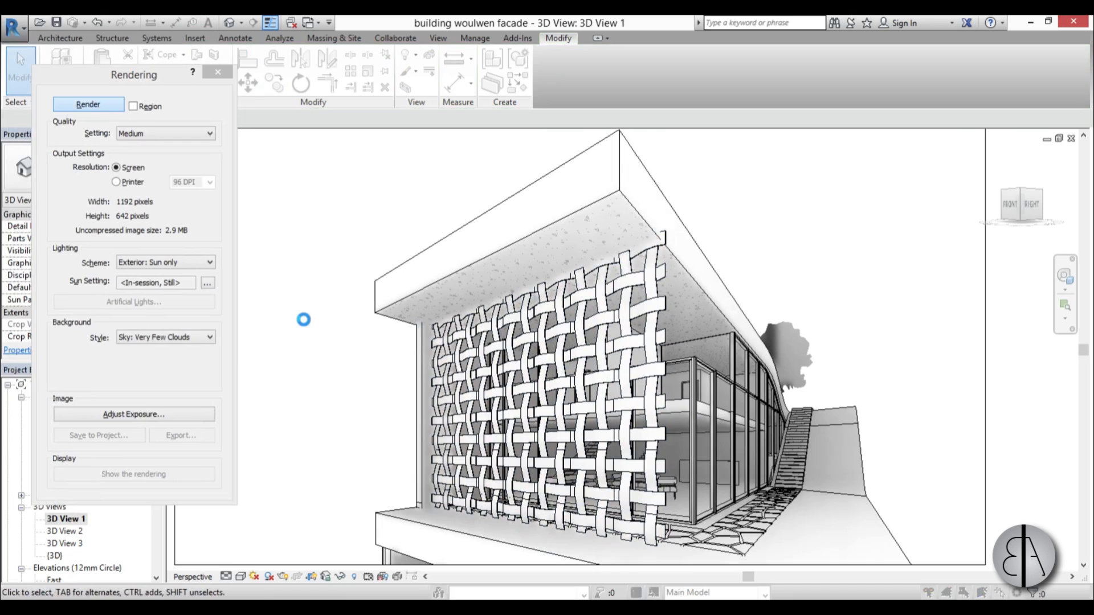